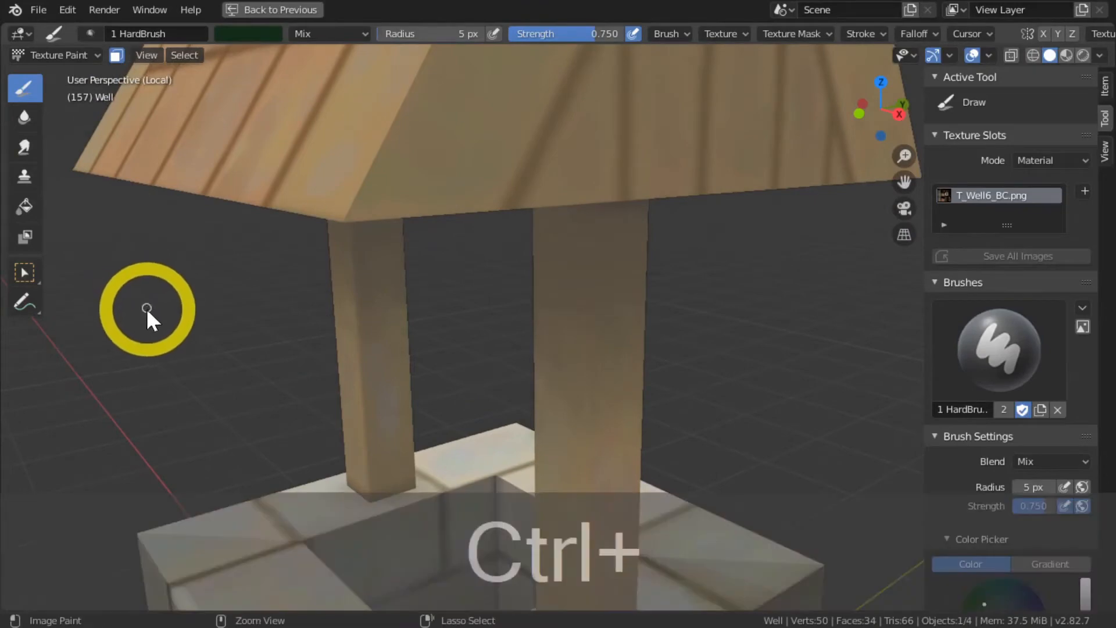
Clear the face selection mask and limit painting to the linked faces of the well's front wooden post.
key(Home)
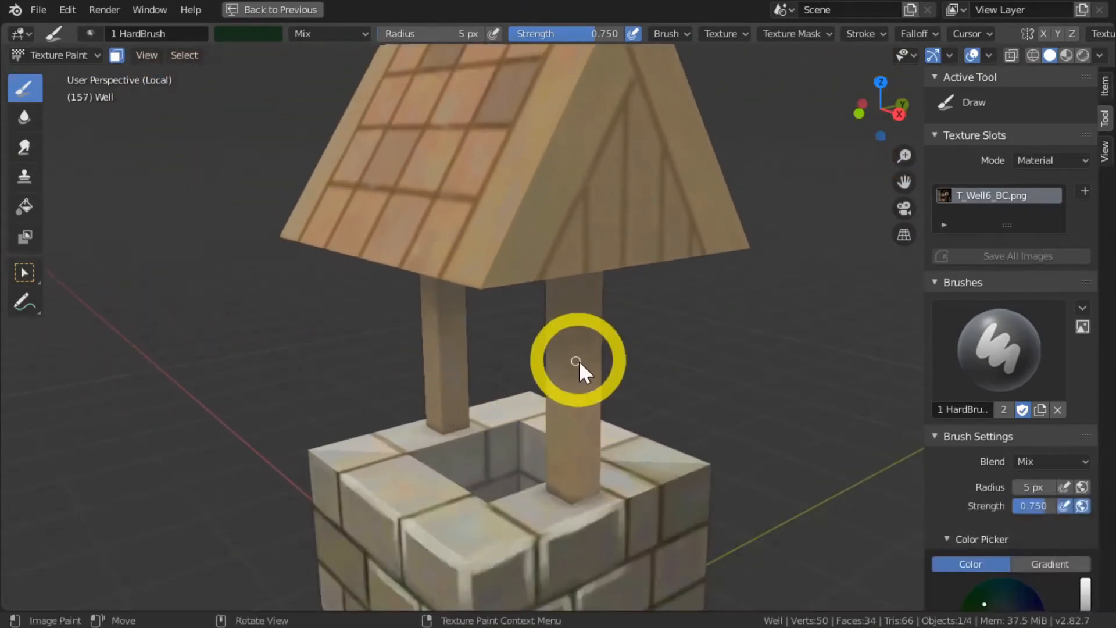
key(alt+a)
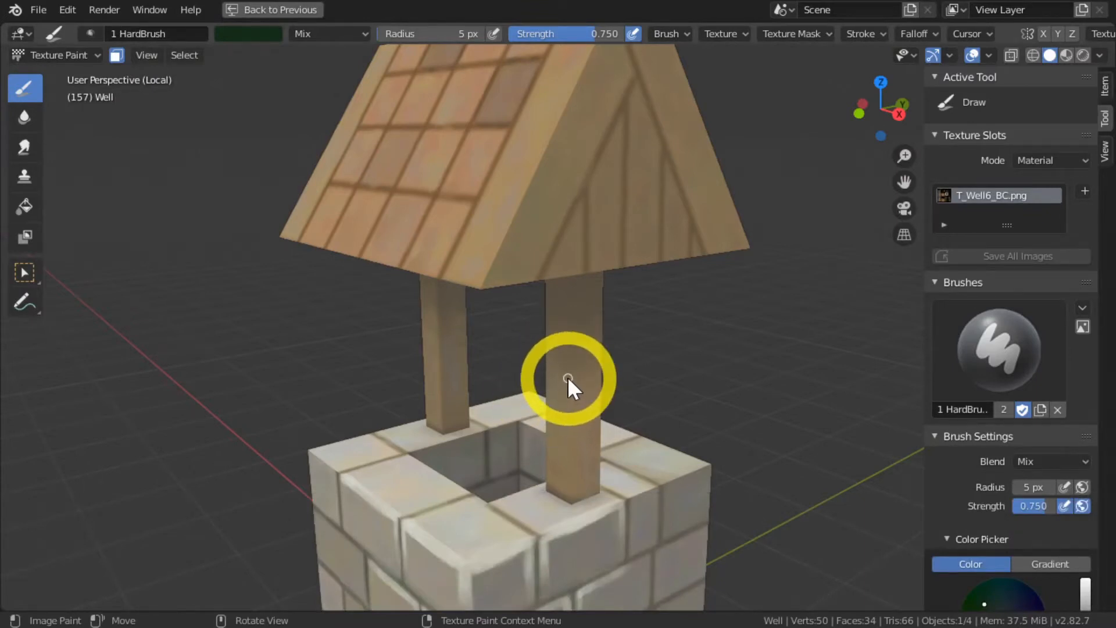
key(l)
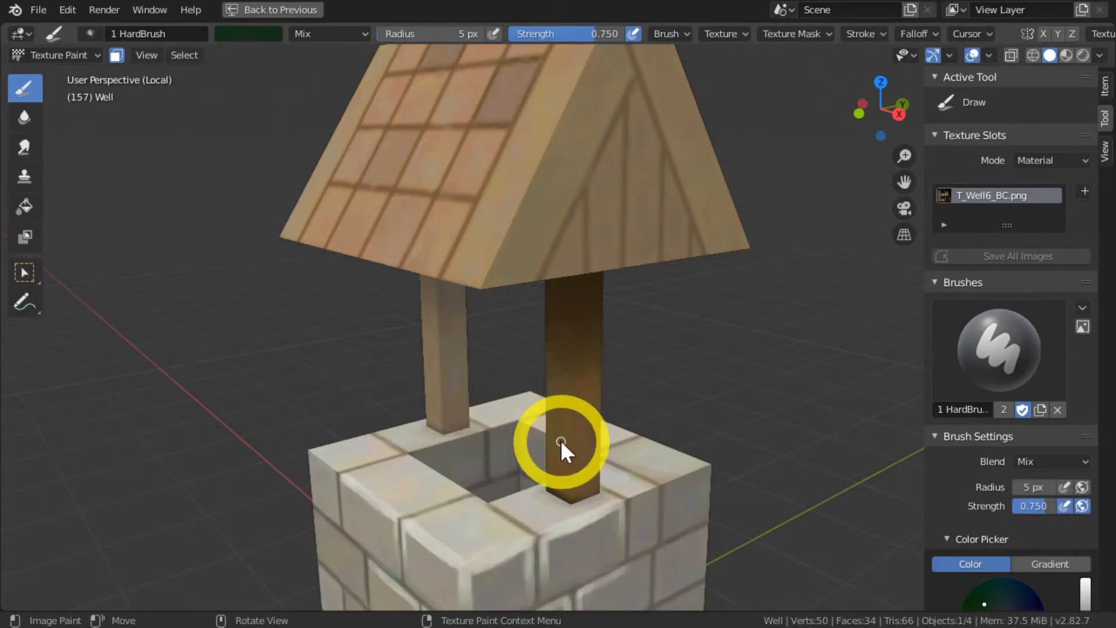
Sample the brown from the lower part of the front post and set the brush radius to 9 px.
key(s)
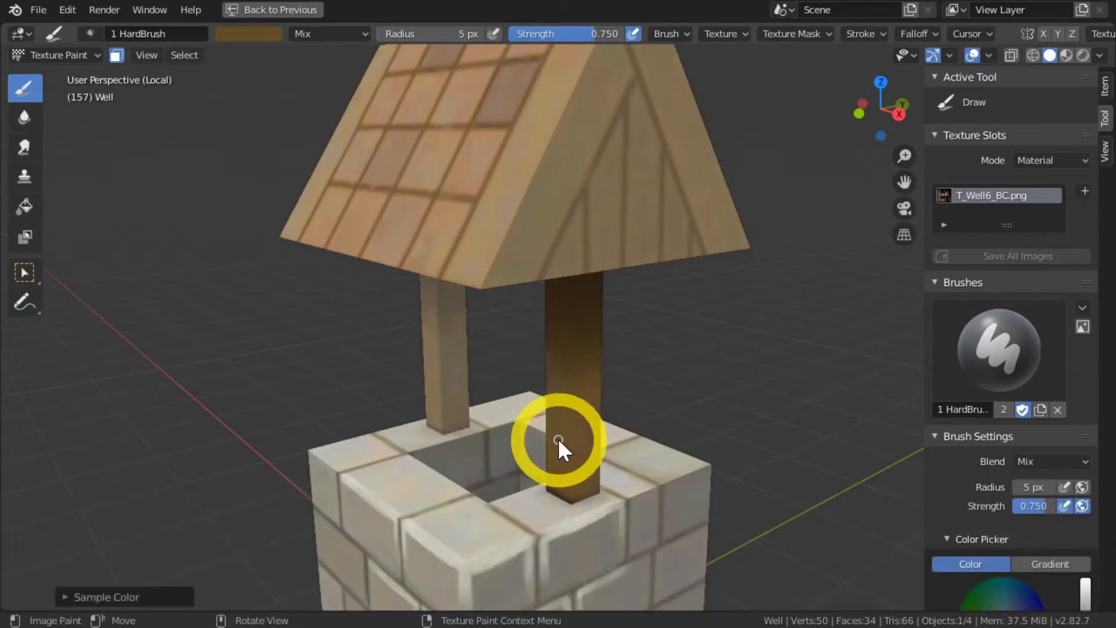
scroll(355, 343, up, 5)
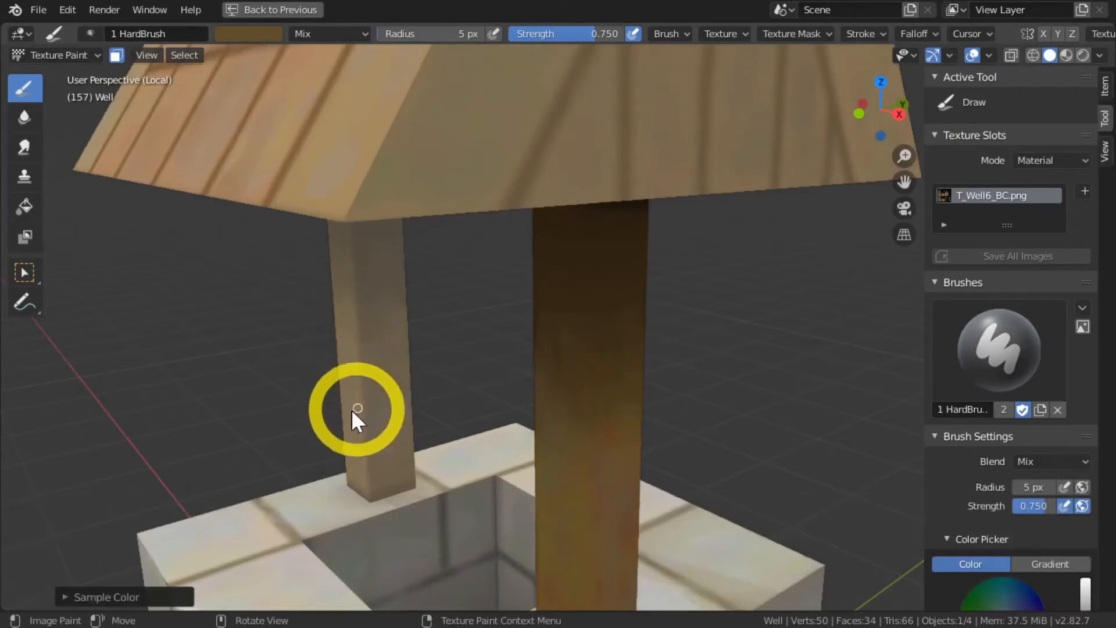
shift+middle_drag(351, 409, 323, 394)
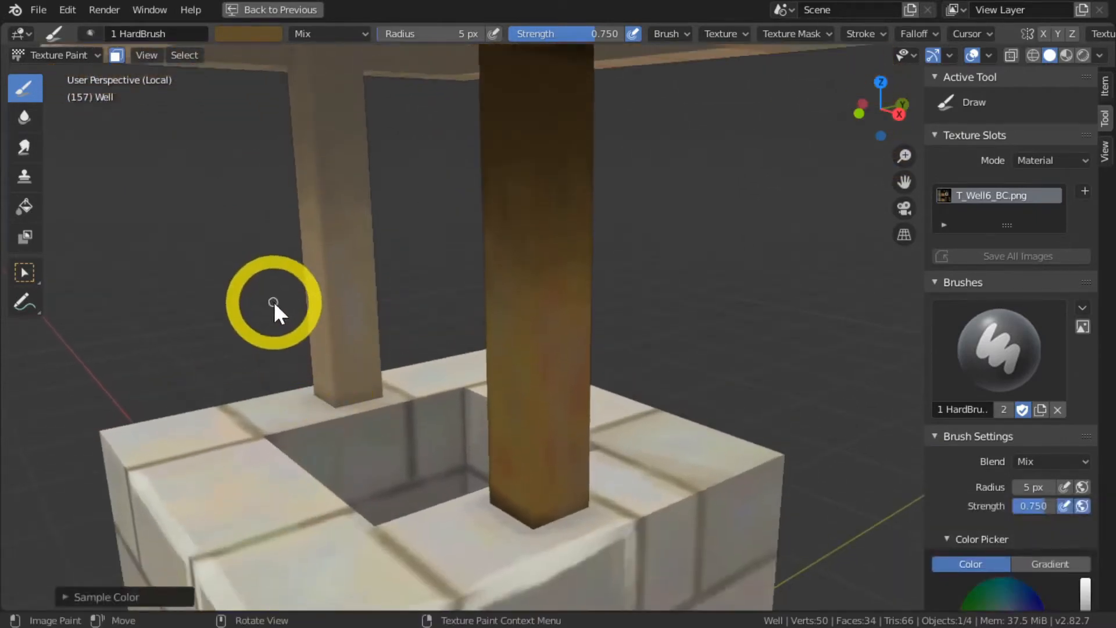
key(bracketright)
key(bracketright)
key(bracketright)
key(bracketright)
key(bracketright)
key(bracketright)
key(bracketleft)
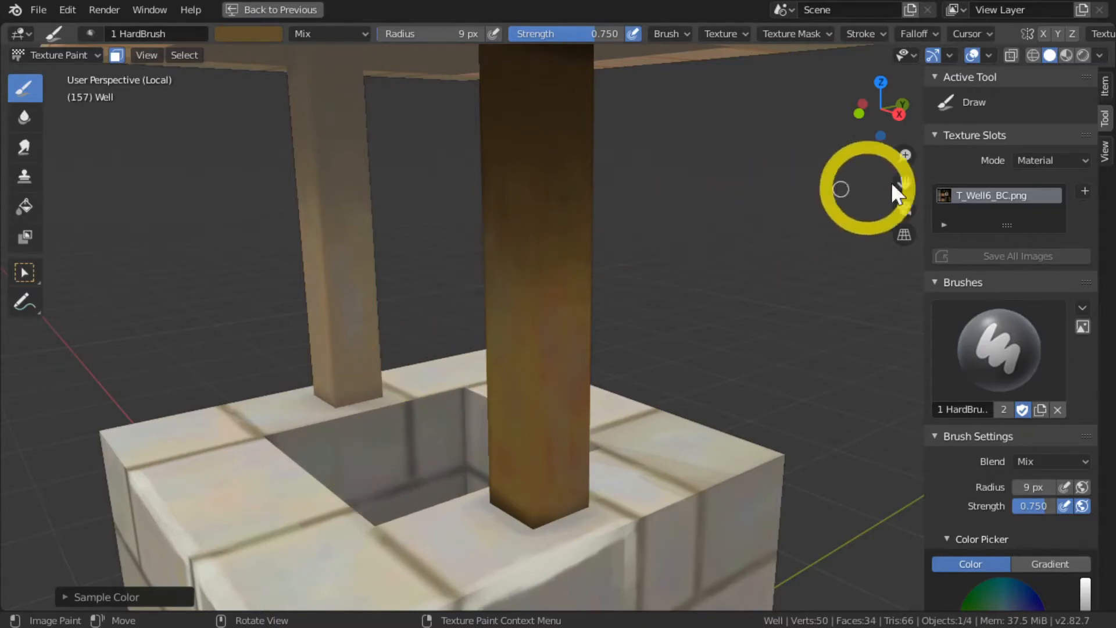
Enable screen-space cavity in the viewport shading, set Ridge to 0.683 and adjust the Valley strength.
click(1100, 56)
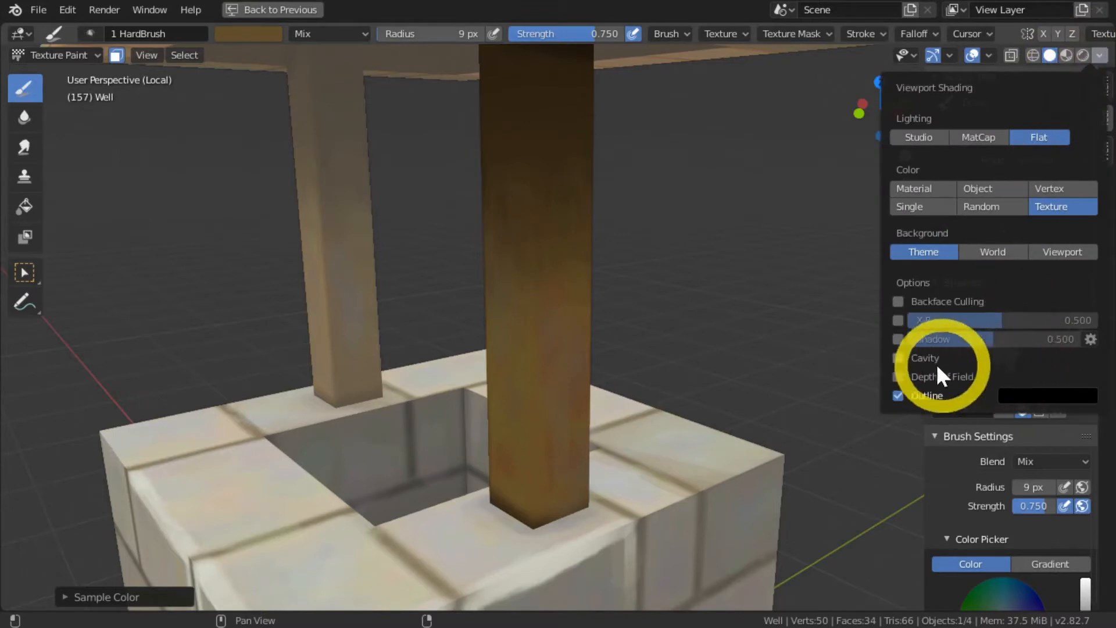
click(897, 358)
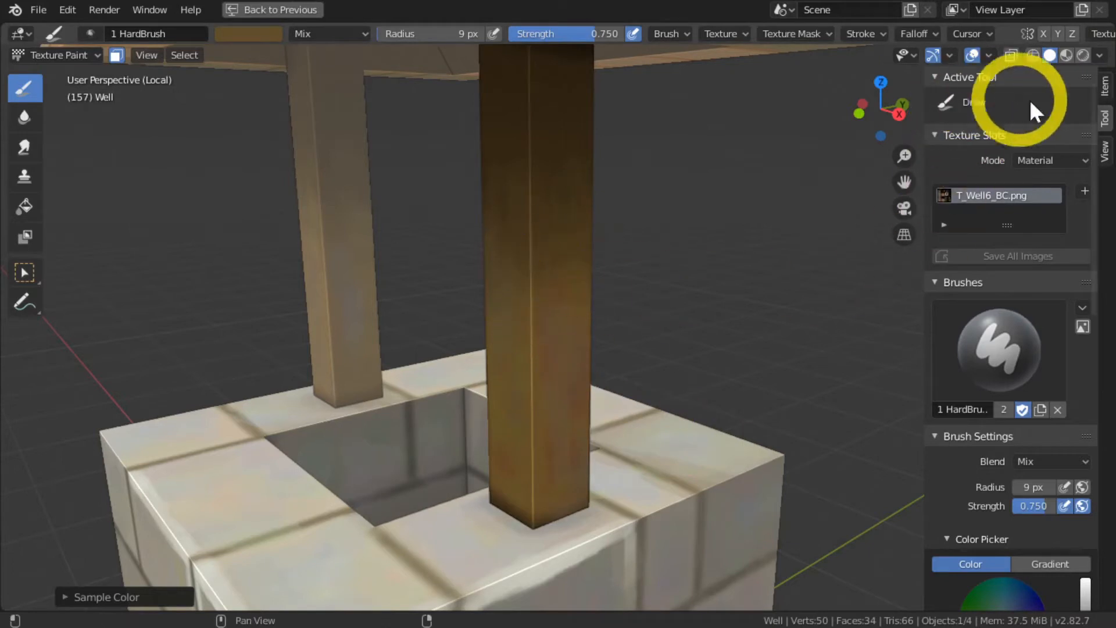
click(1093, 54)
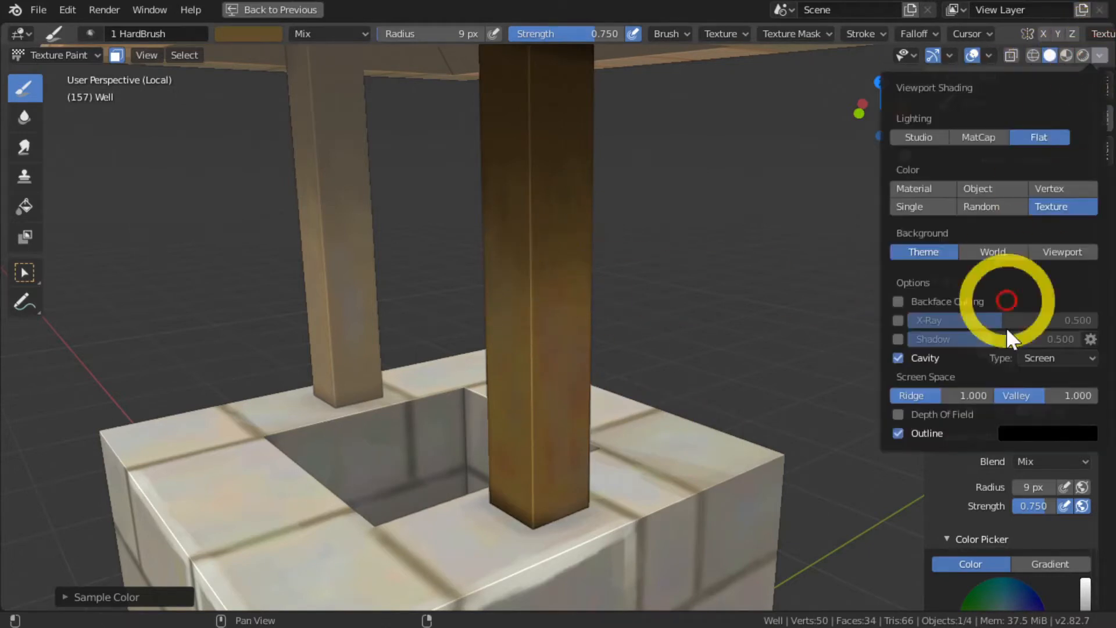
click(1099, 55)
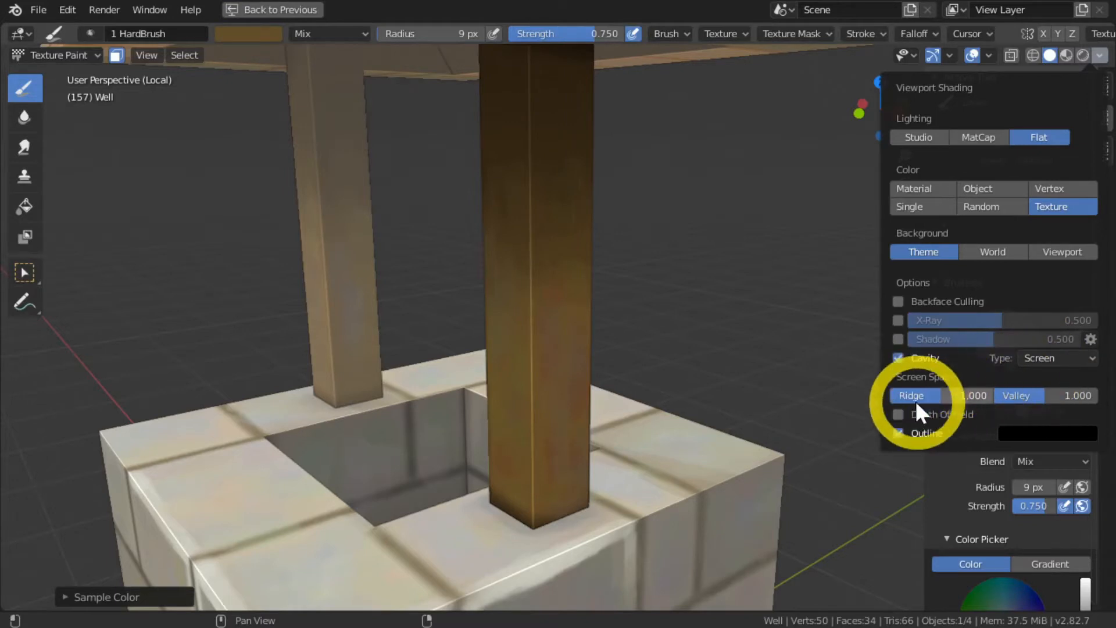
mouse_move(931, 395)
mouse_down()
mouse_move(899, 395)
mouse_move(912, 395)
mouse_up()
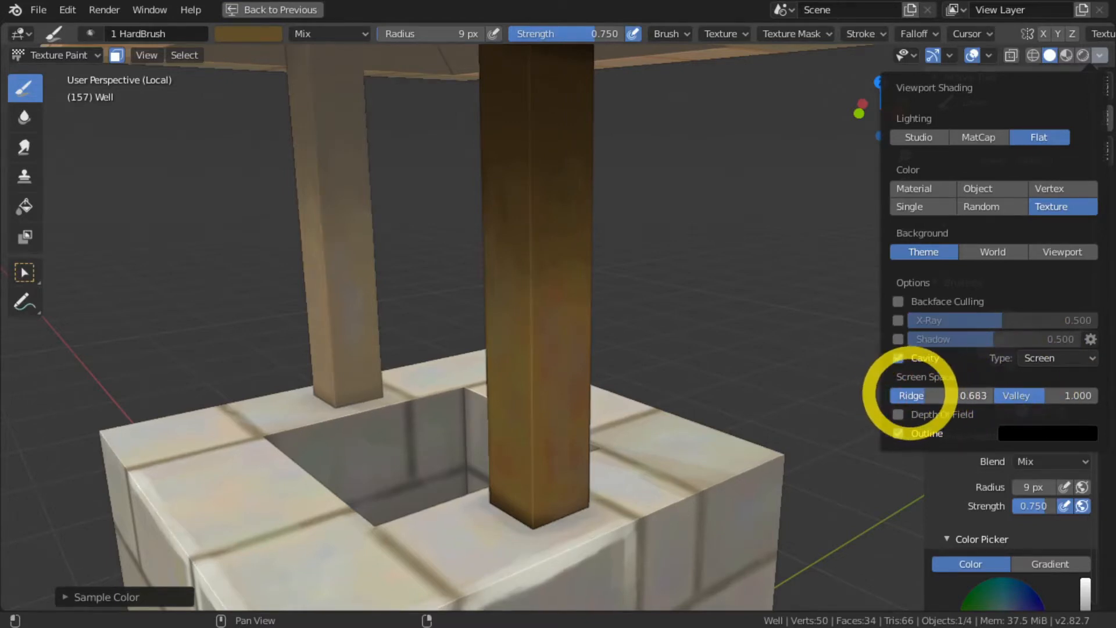
click(1098, 56)
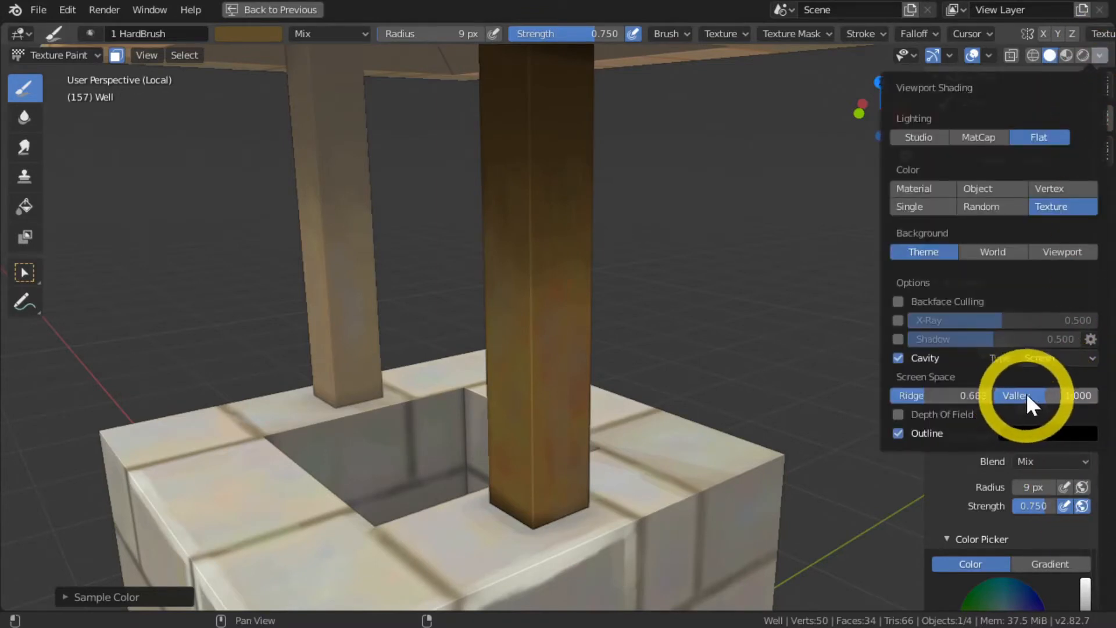
mouse_move(1026, 395)
mouse_down()
mouse_move(1005, 395)
mouse_move(1104, 388)
mouse_up()
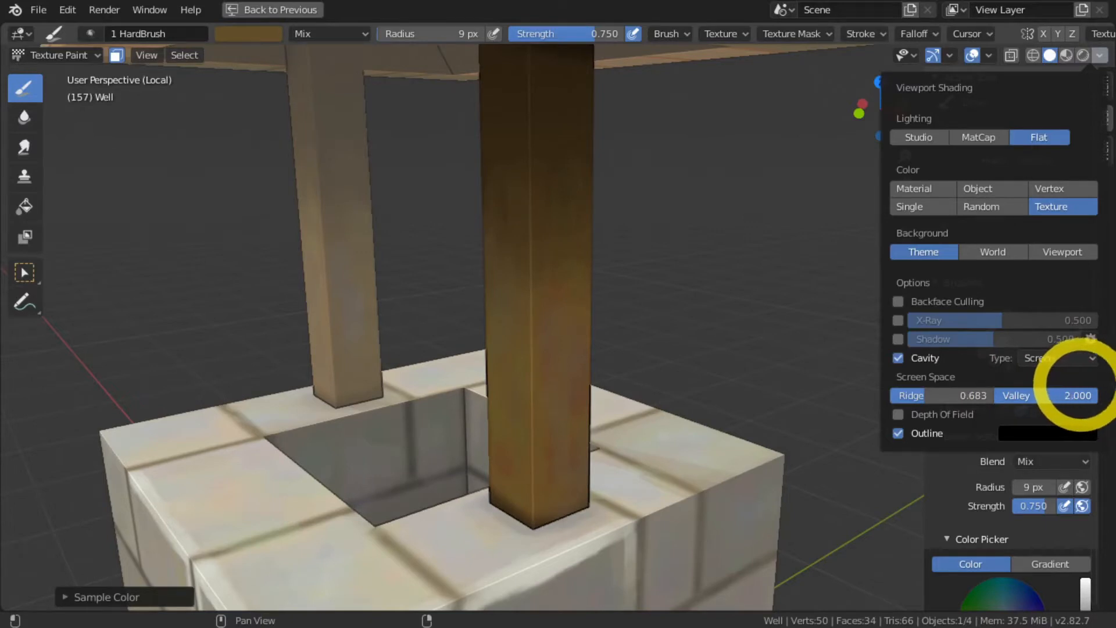
drag(1076, 387, 1035, 403)
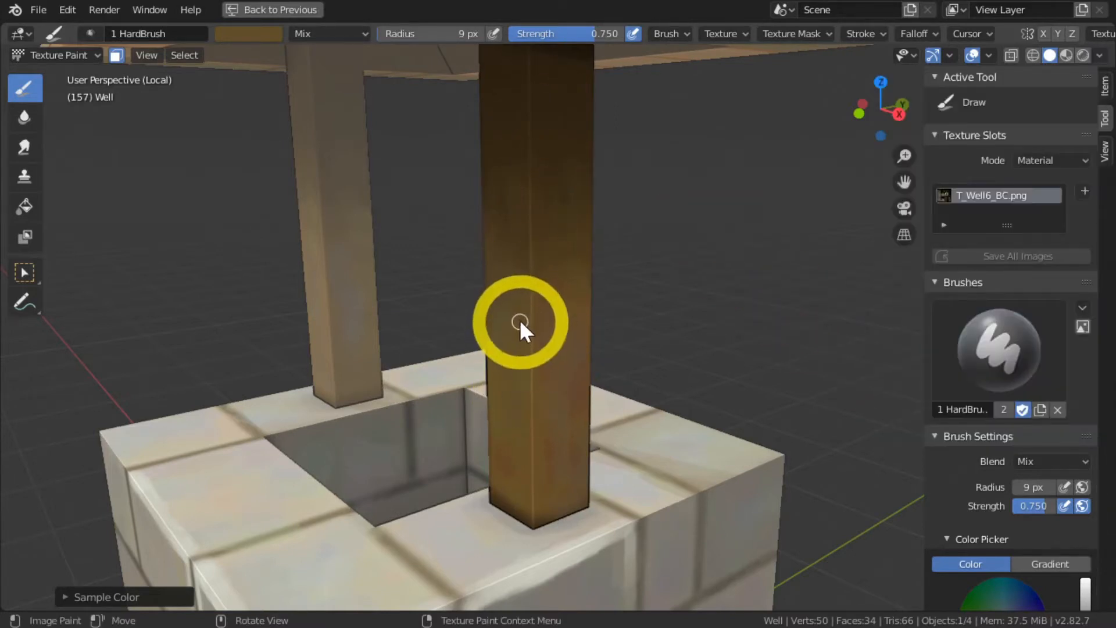
Sample the wood brown from the lower part of the front post and brighten it to a light tan brush color.
mouse_move(674, 409)
shift+middle_down()
mouse_move(622, 435)
mouse_move(647, 389)
mouse_move(727, 489)
shift+middle_up()
mouse_move(959, 473)
middle_down()
mouse_move(947, 523)
mouse_move(949, 279)
middle_up()
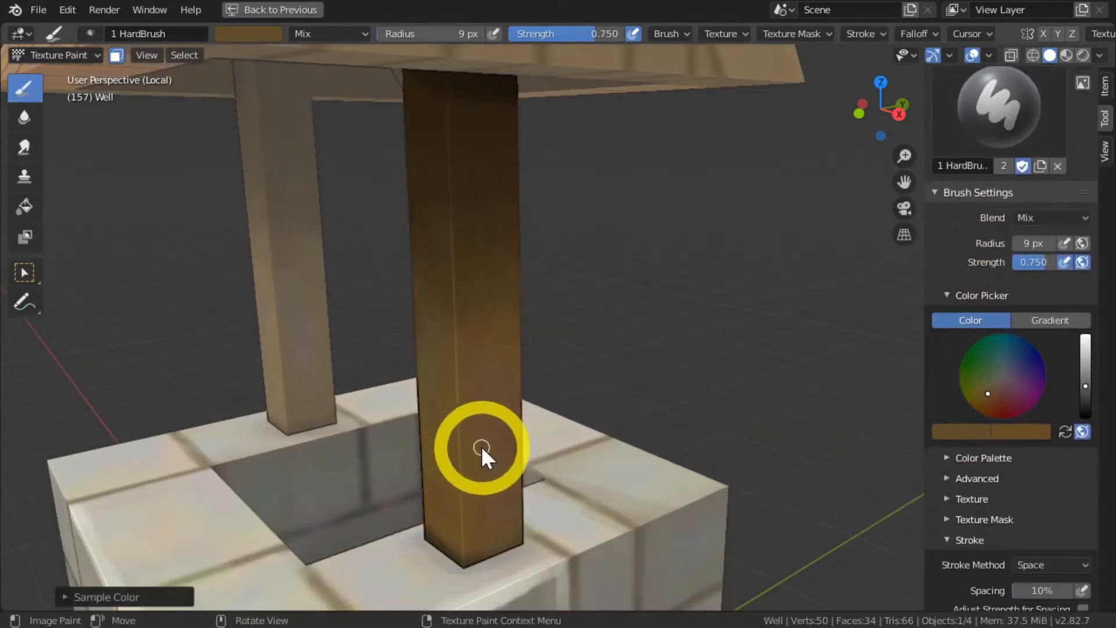
key(s)
drag(1087, 380, 1086, 361)
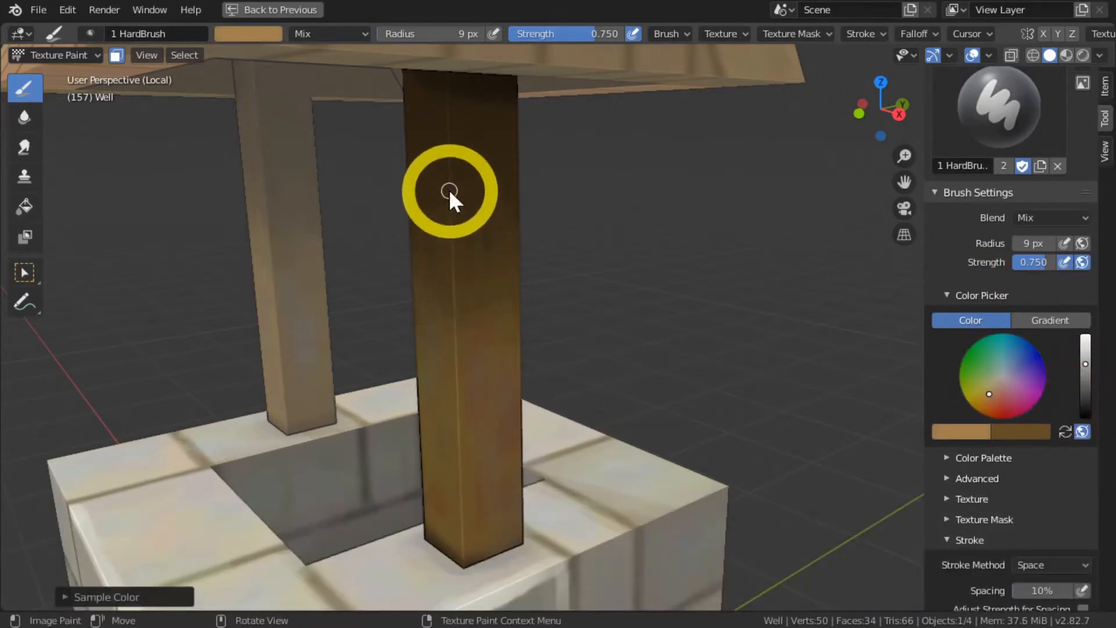
Paint a light tan highlight along the post's front vertical edge, enlarging the brush radius to 10 px.
mouse_move(449, 189)
mouse_down()
mouse_move(467, 523)
mouse_move(433, 142)
mouse_move(458, 538)
mouse_move(457, 518)
mouse_up()
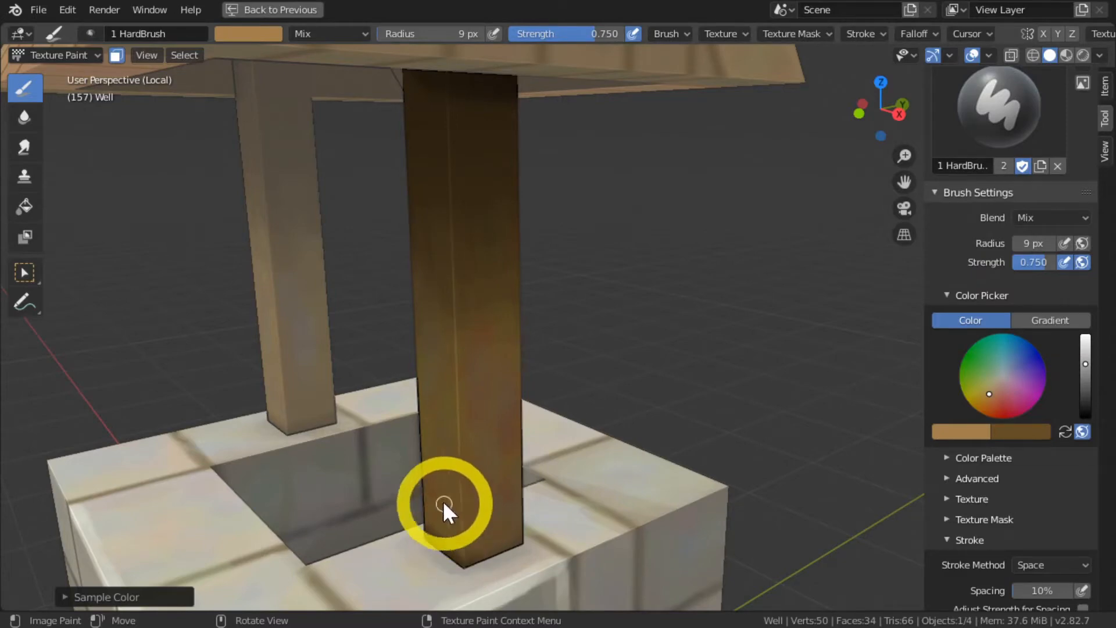
middle_drag(461, 506, 483, 494)
key(bracketright)
mouse_move(482, 491)
mouse_down()
mouse_move(472, 201)
mouse_move(483, 555)
mouse_move(487, 302)
mouse_move(473, 217)
mouse_move(484, 539)
mouse_move(414, 323)
mouse_up()
mouse_move(414, 323)
middle_down()
mouse_move(427, 319)
mouse_move(437, 335)
middle_up()
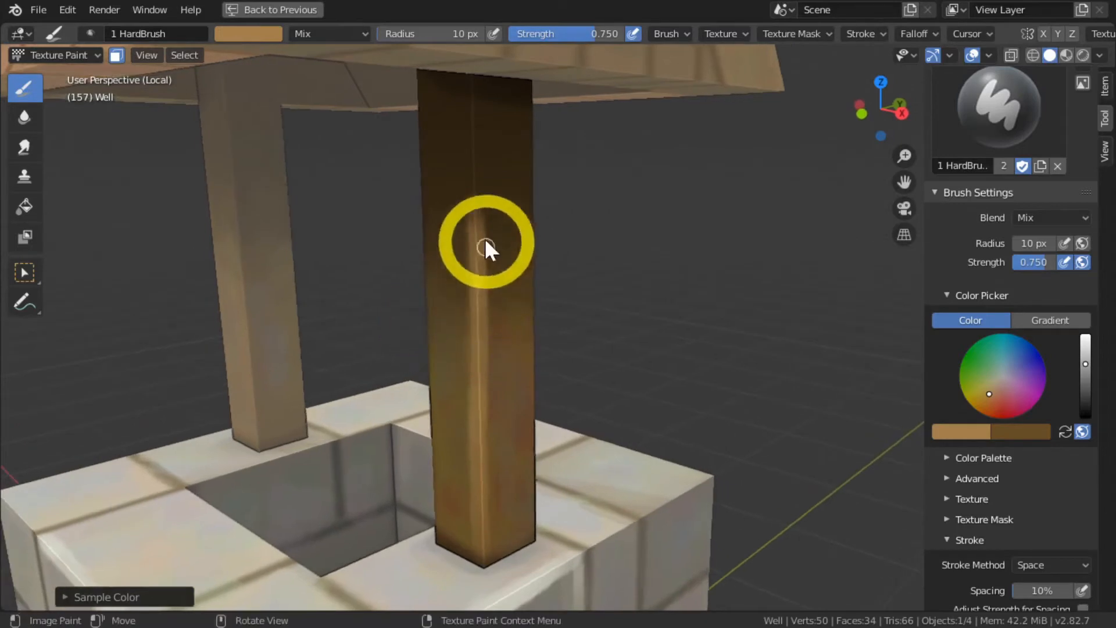
mouse_move(478, 235)
mouse_down()
mouse_move(475, 544)
mouse_move(486, 203)
mouse_move(474, 122)
mouse_move(473, 341)
mouse_move(473, 182)
mouse_move(466, 222)
mouse_move(484, 254)
mouse_move(453, 160)
mouse_up()
Sample darker browns from the post and blend the upper end of the front edge's highlight into the shaded wood.
key(s)
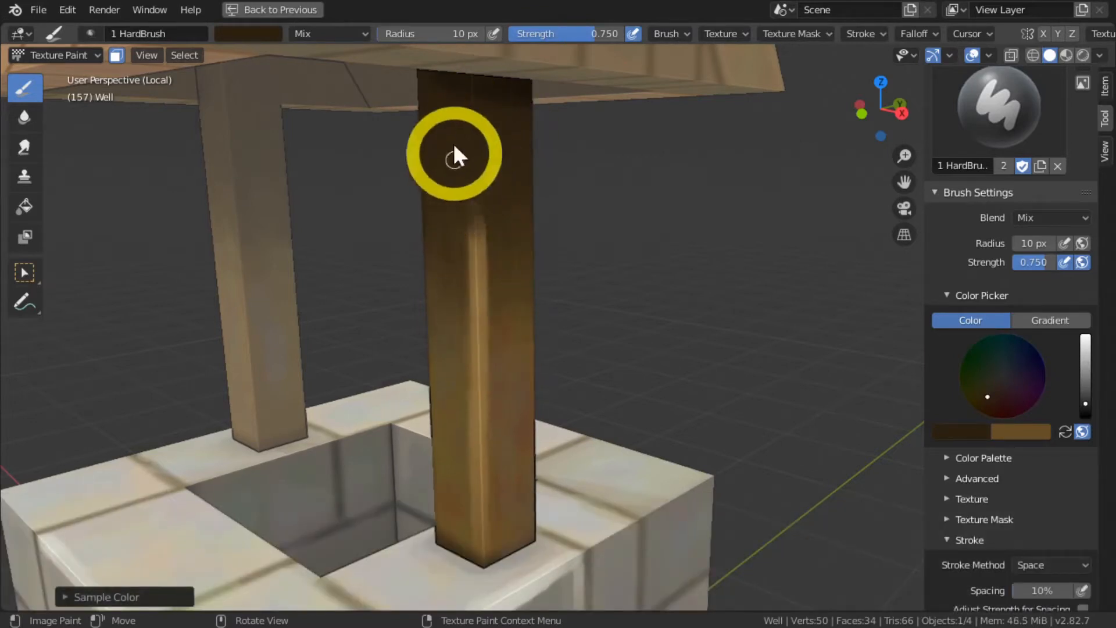
key(s)
drag(478, 265, 483, 177)
key(s)
Sample the wood on the post's next side, brighten it to golden tan, paint that vertical edge's highlight and sample a dark brown.
middle_drag(497, 509, 485, 622)
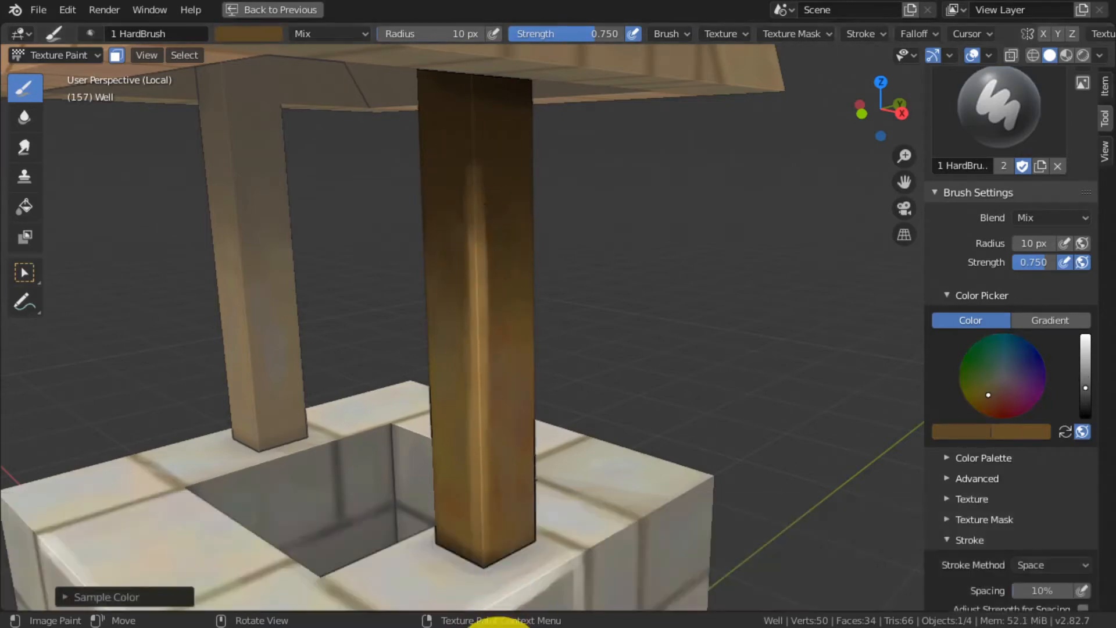
middle_drag(454, 483, 279, 416)
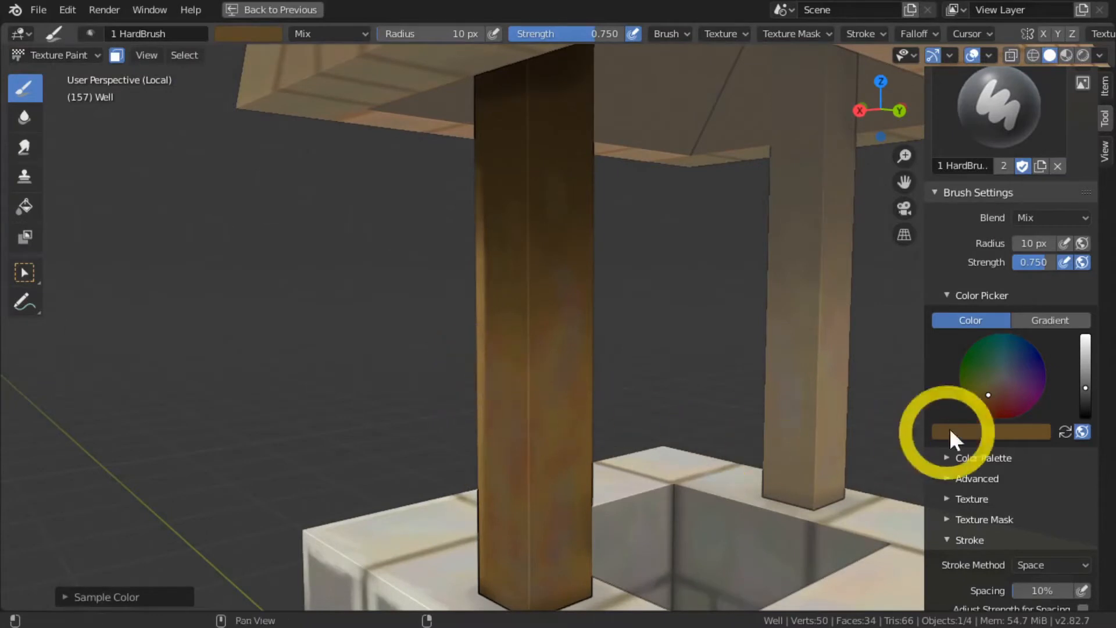
key(s)
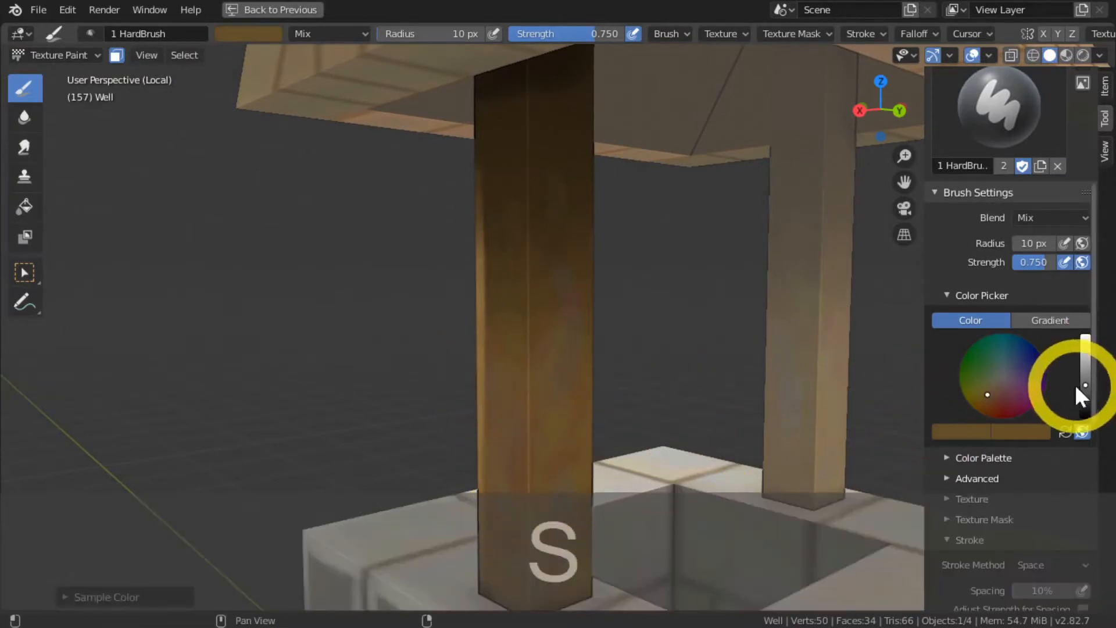
drag(1085, 385, 1084, 365)
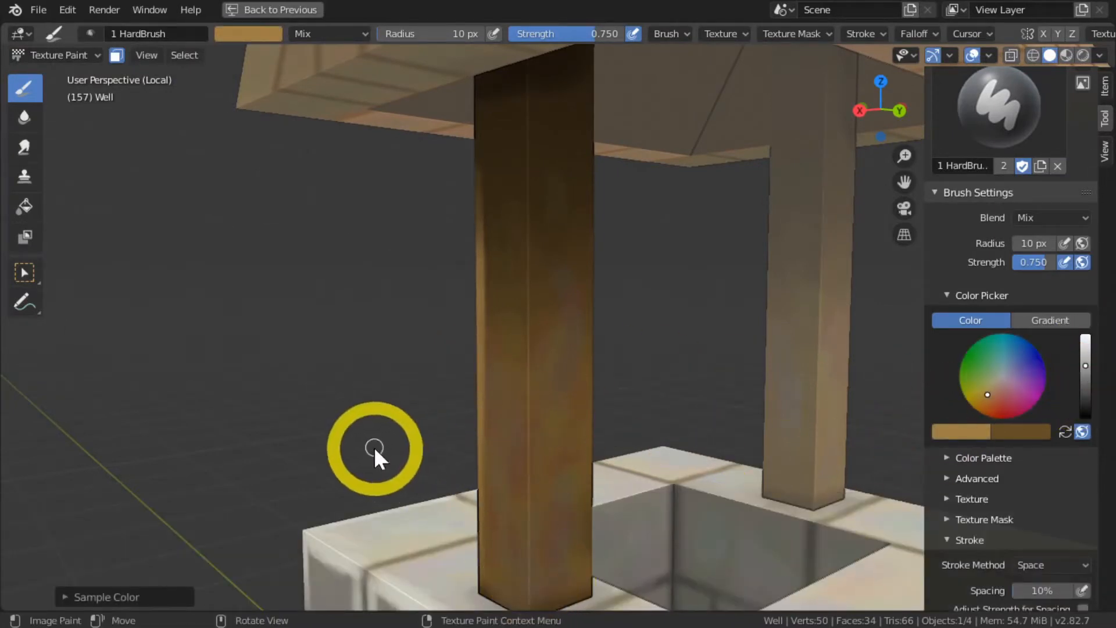
shift+middle_drag(374, 446, 365, 432)
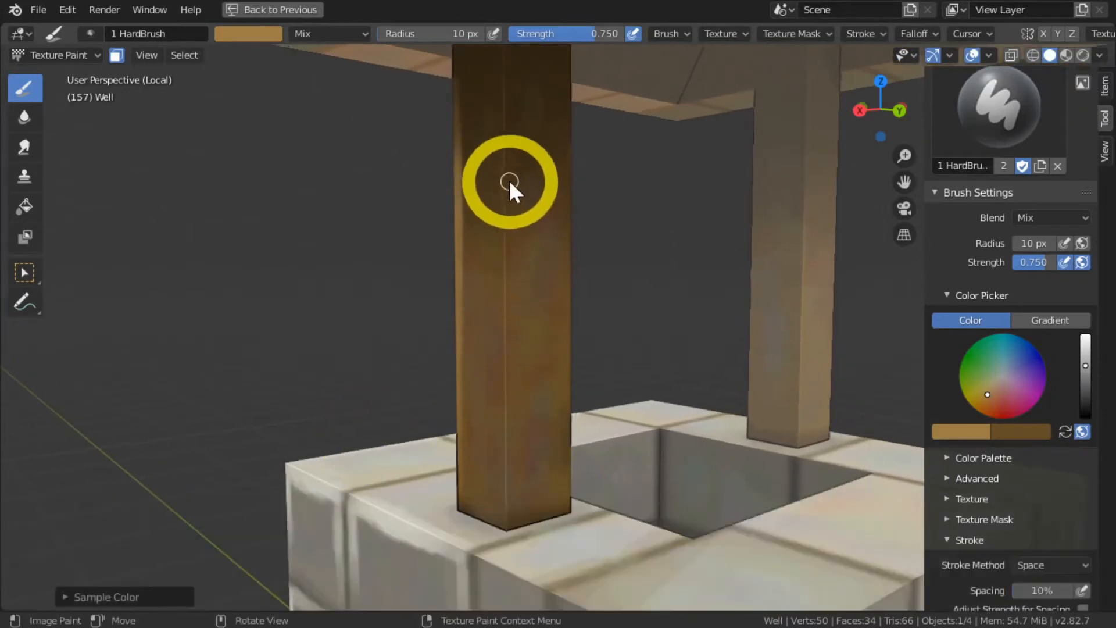
mouse_move(509, 240)
mouse_down()
mouse_move(509, 260)
mouse_move(505, 197)
mouse_move(507, 512)
mouse_move(505, 119)
mouse_move(515, 354)
mouse_move(497, 160)
mouse_up()
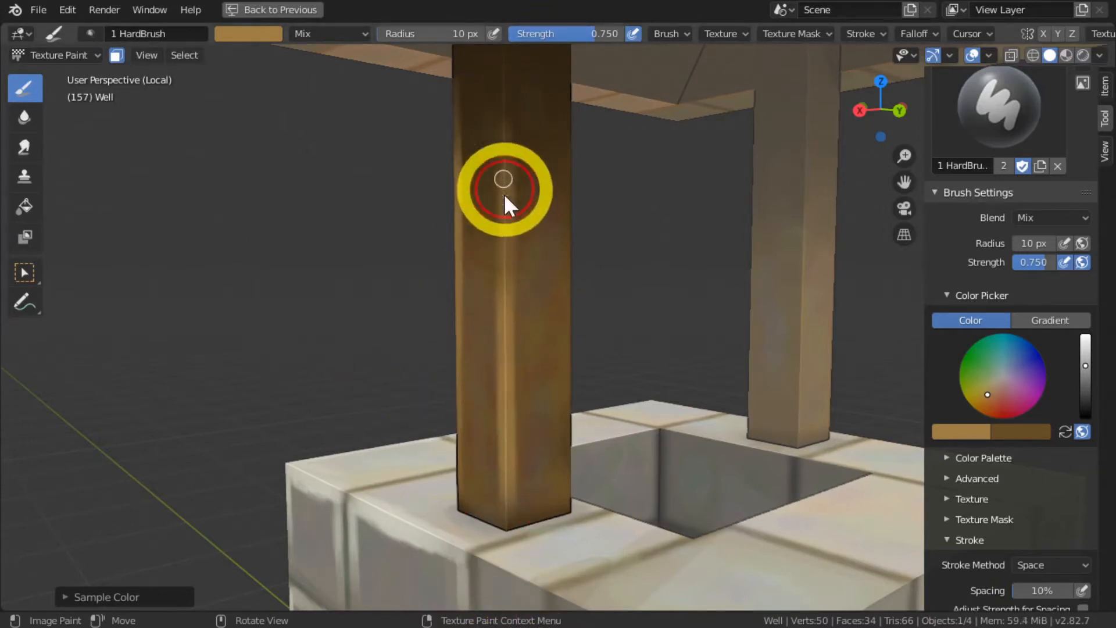
key(s)
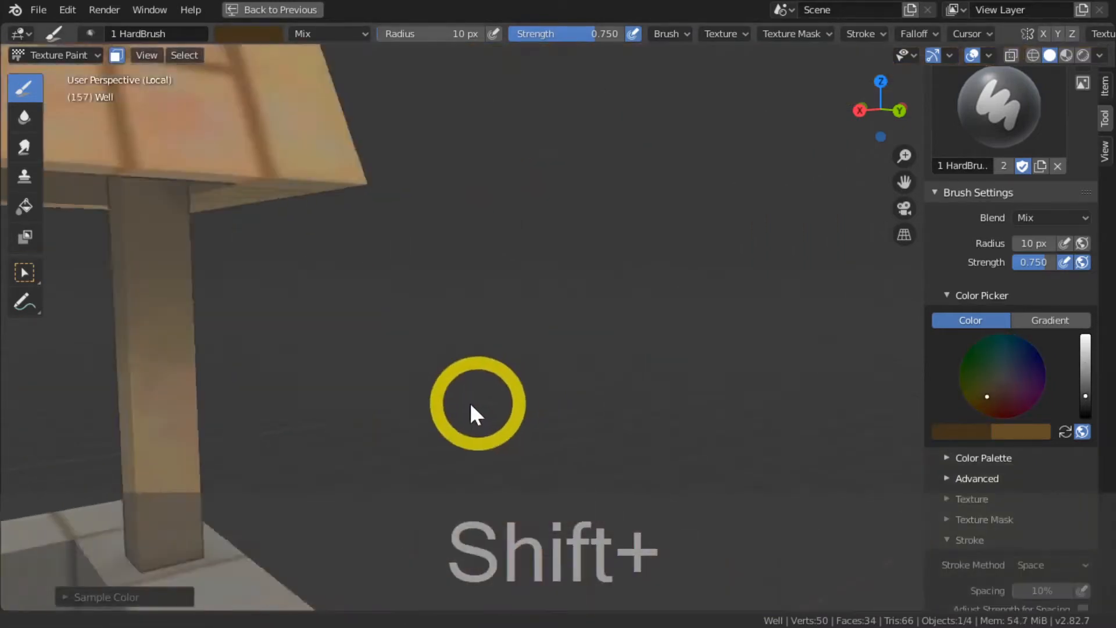
Sample a reddish brown from the post's inner side, brighten it, paint the third vertical edge's highlight and sample the dark upper wood.
shift+middle_drag(471, 404, 580, 394)
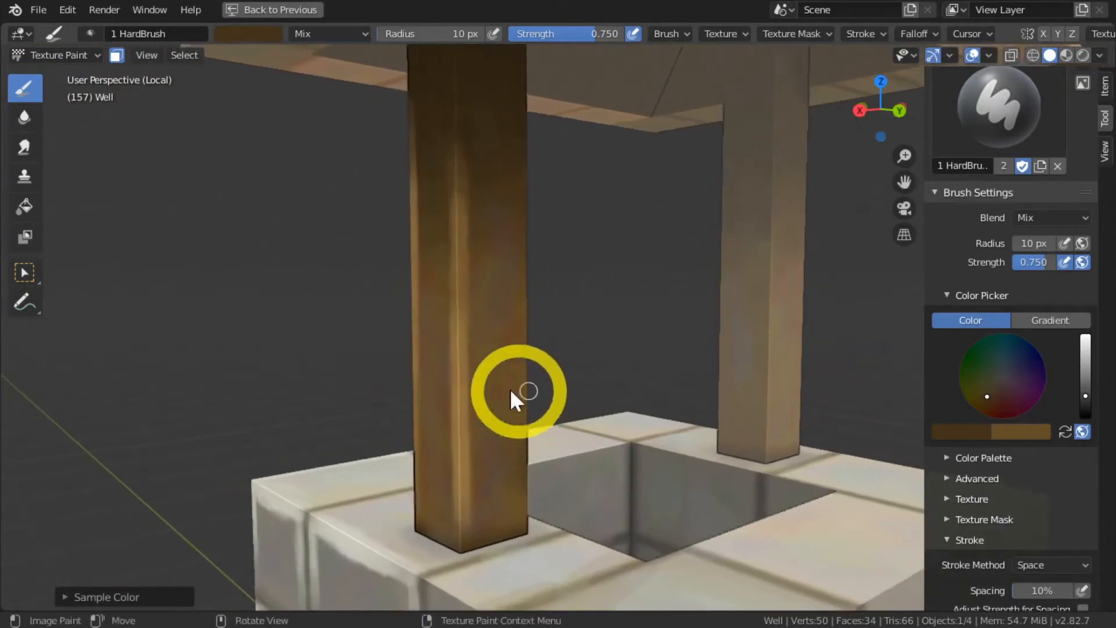
mouse_move(516, 332)
middle_down()
mouse_move(417, 351)
mouse_move(305, 330)
middle_up()
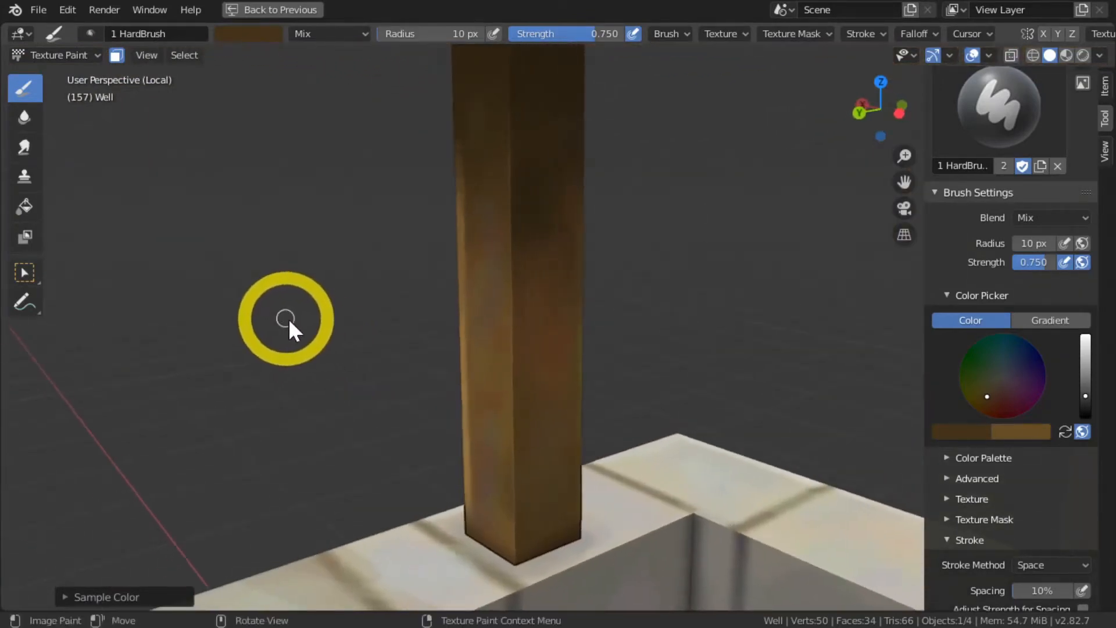
key(s)
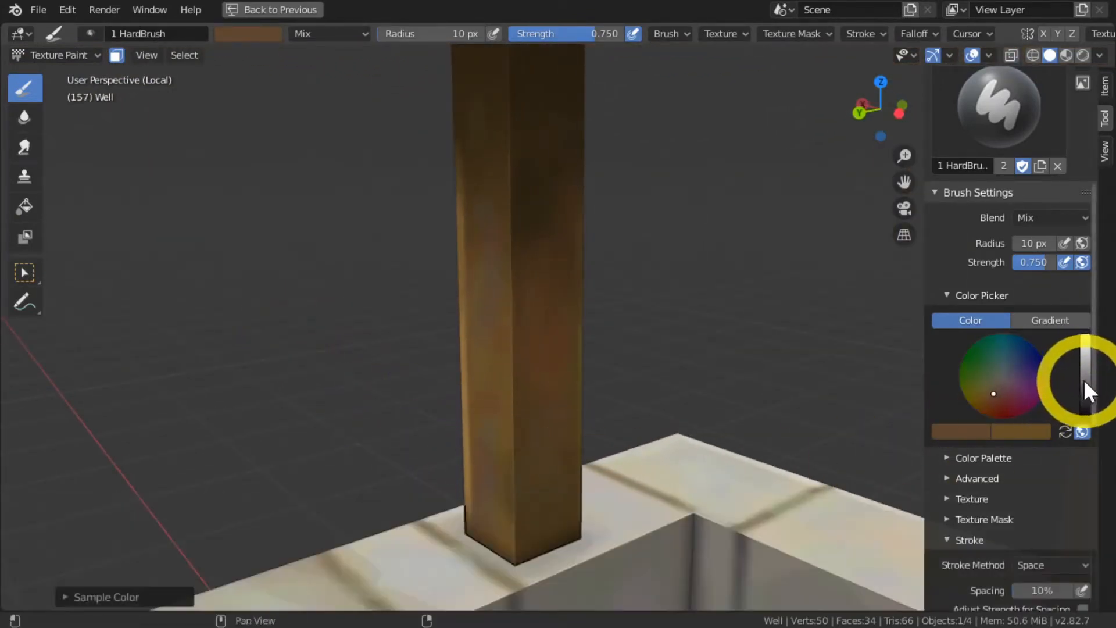
drag(1083, 380, 1078, 363)
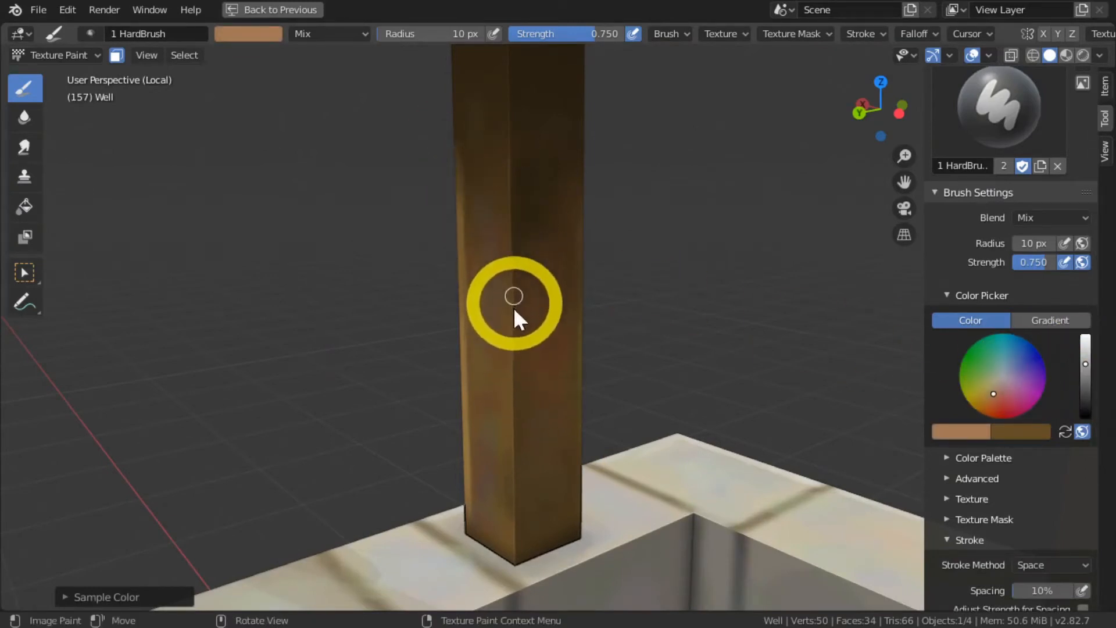
mouse_move(516, 549)
mouse_down()
mouse_move(512, 193)
mouse_move(516, 523)
mouse_up()
drag(511, 178, 513, 384)
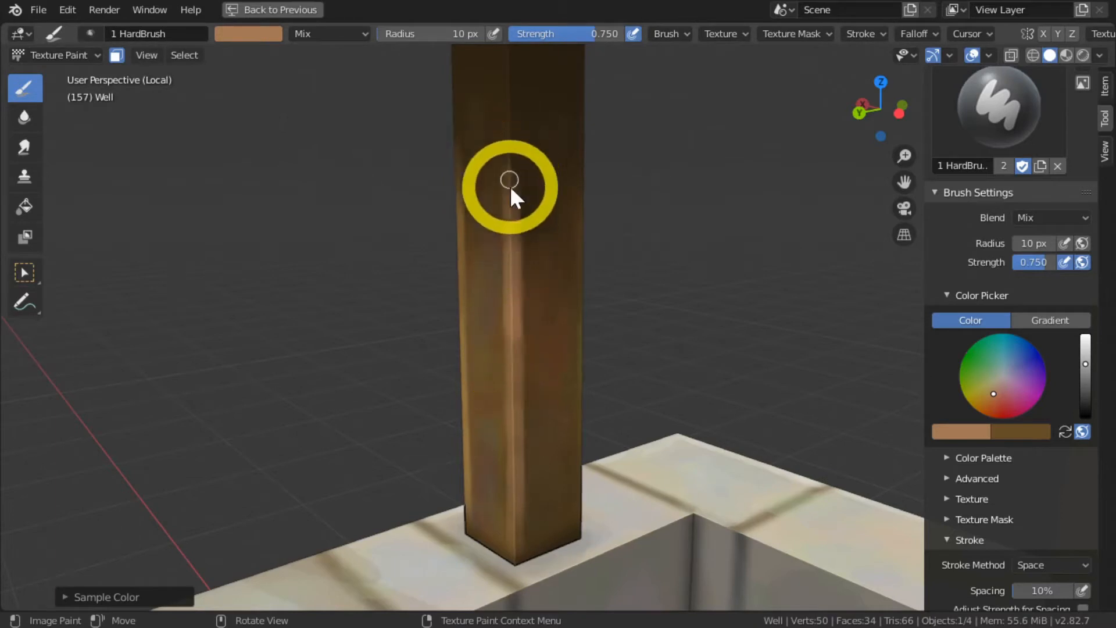
key(s)
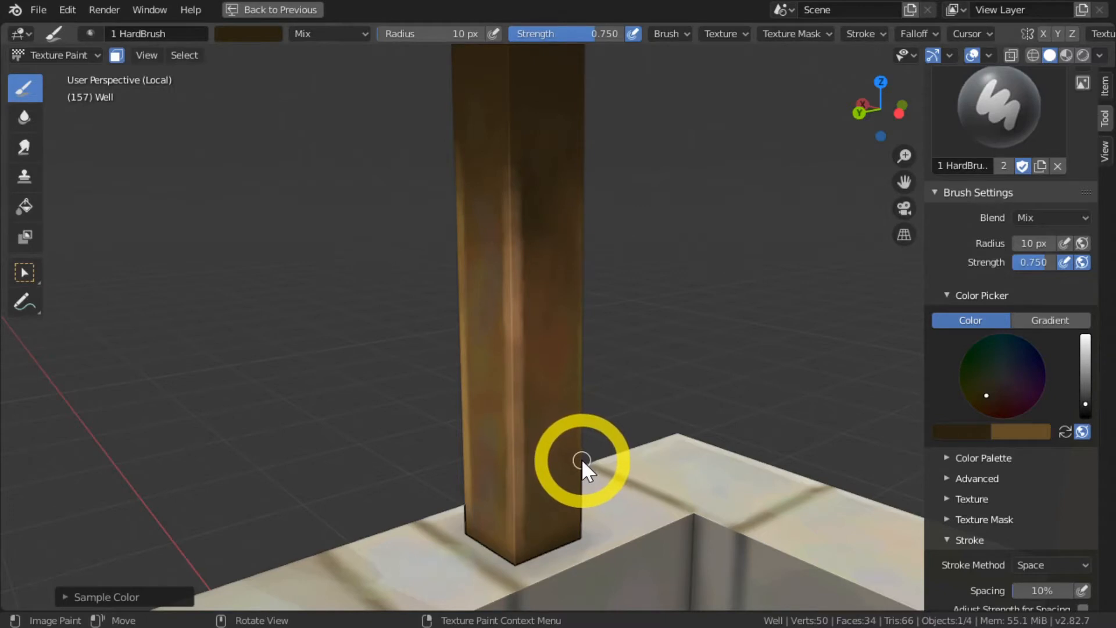
Paint a brightened wood-colored highlight along the post's fourth vertical edge and fade its upper end with sampled darker tones.
mouse_move(580, 457)
middle_down()
mouse_move(365, 456)
mouse_move(354, 433)
middle_up()
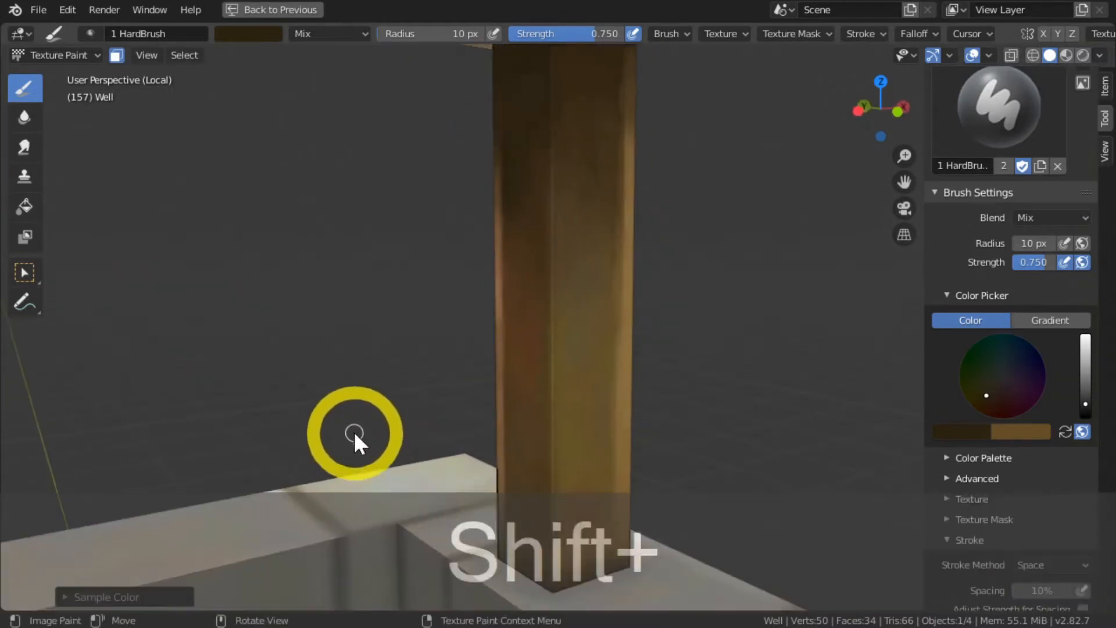
key(s)
click(1085, 359)
mouse_move(553, 561)
mouse_down()
mouse_move(550, 521)
mouse_move(599, 572)
mouse_move(549, 406)
mouse_move(545, 155)
mouse_move(549, 370)
mouse_up()
key(s)
key(s)
mouse_move(549, 238)
mouse_down()
mouse_move(548, 201)
mouse_move(552, 224)
mouse_up()
key(s)
Sample the post's brown, brighten it to golden tan and touch up the upper end of the vertical edge's highlight.
scroll(518, 314, down, 10)
middle_drag(519, 348, 269, 405)
scroll(357, 403, up, 9)
shift+middle_drag(427, 108, 392, 235)
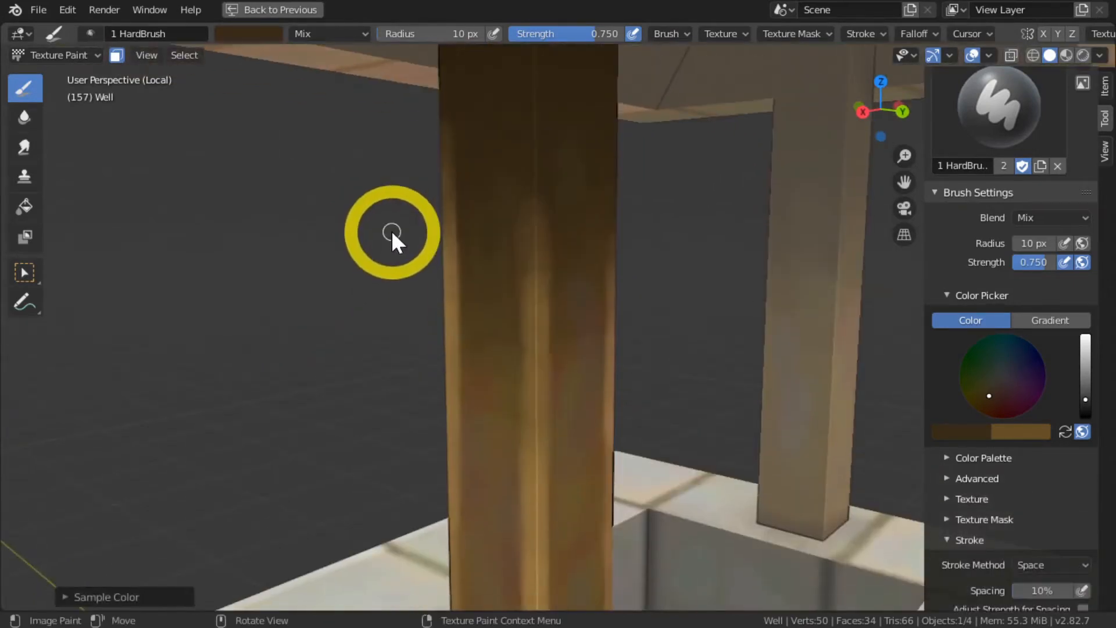
key(s)
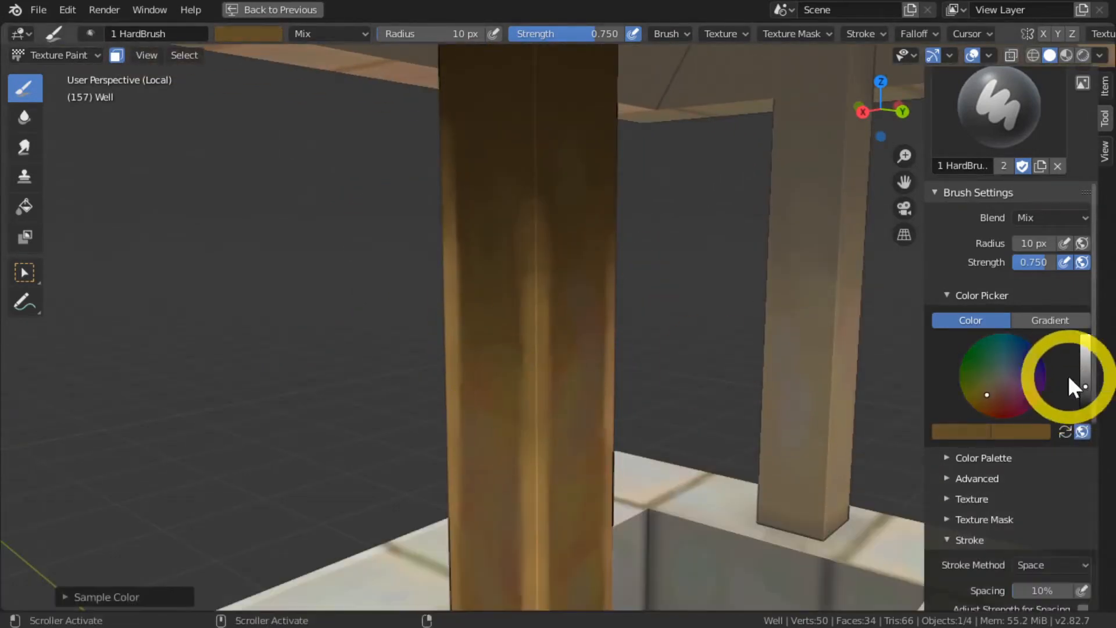
key(s)
click(529, 220)
Reduce the brush radius to 8 px and blend the highlight's upper tip into the shaded wood with sampled browns.
ctrl+middle_drag(358, 306, 545, 256)
key(bracketleft)
key(bracketleft)
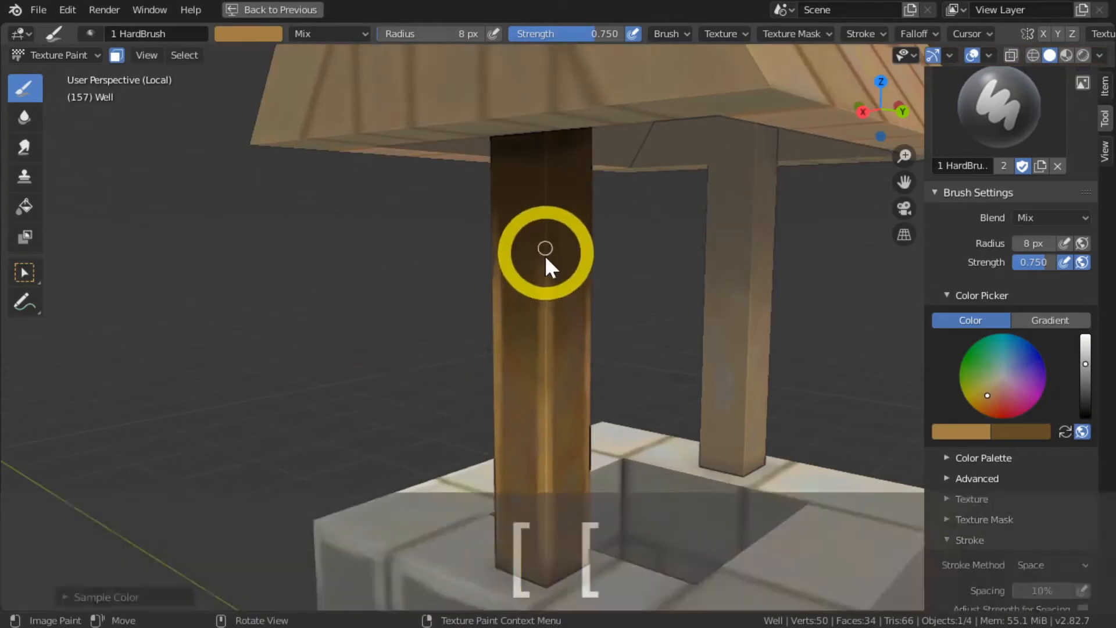
key(s)
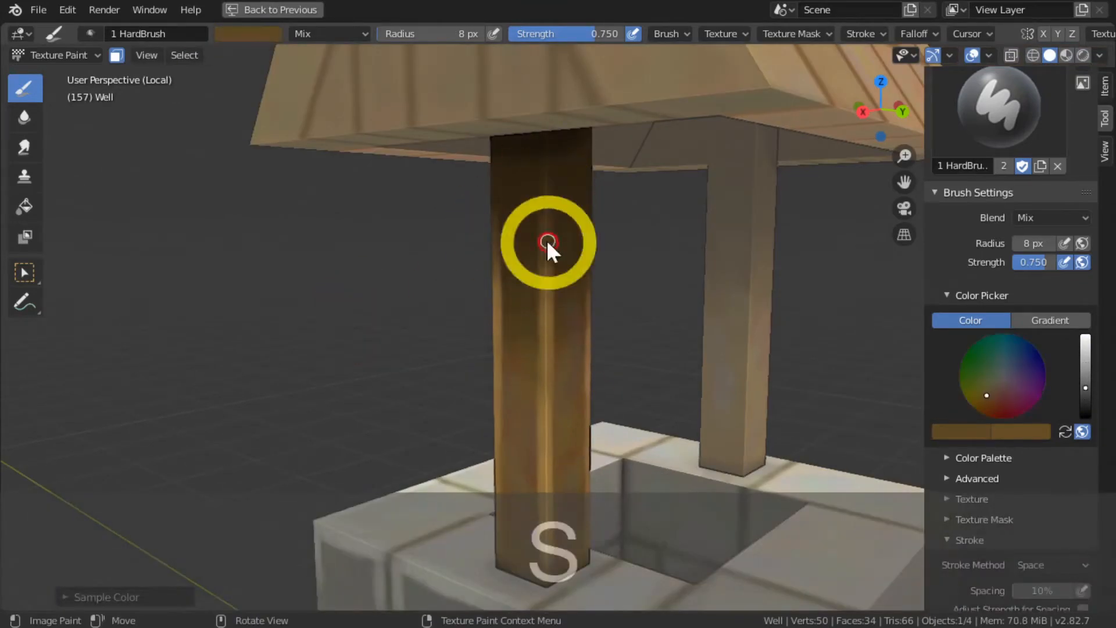
Examine the post's painted highlights from several sides, up close and at a distance against the whole well.
middle_drag(533, 291, 292, 364)
scroll(291, 366, up, 5)
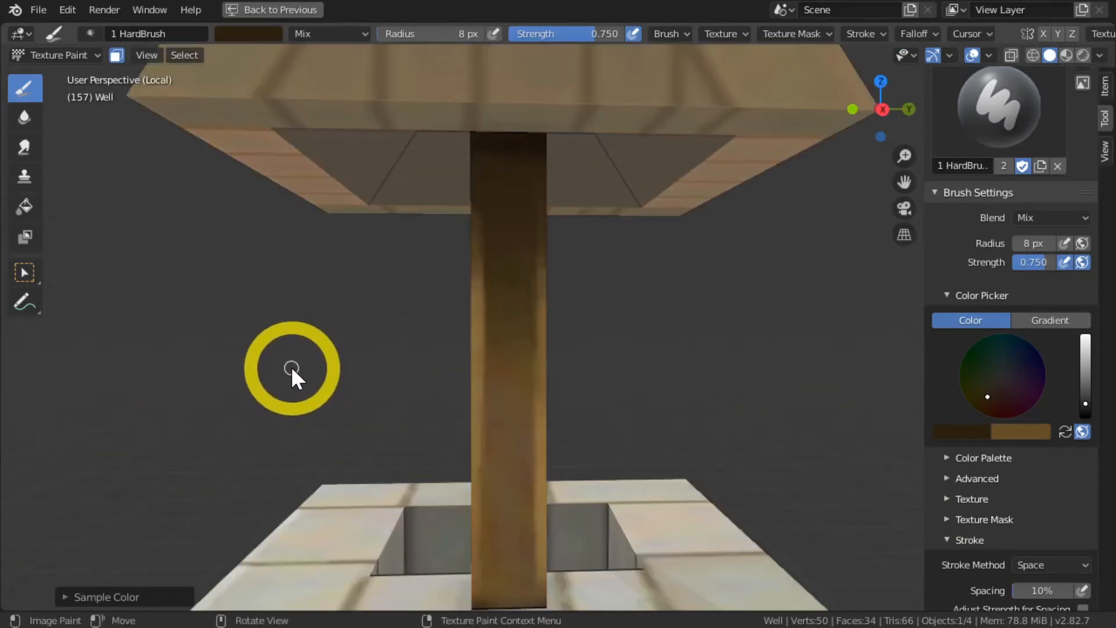
scroll(290, 367, down, 5)
middle_drag(243, 371, 333, 379)
scroll(378, 364, down, 5)
scroll(334, 379, up, 5)
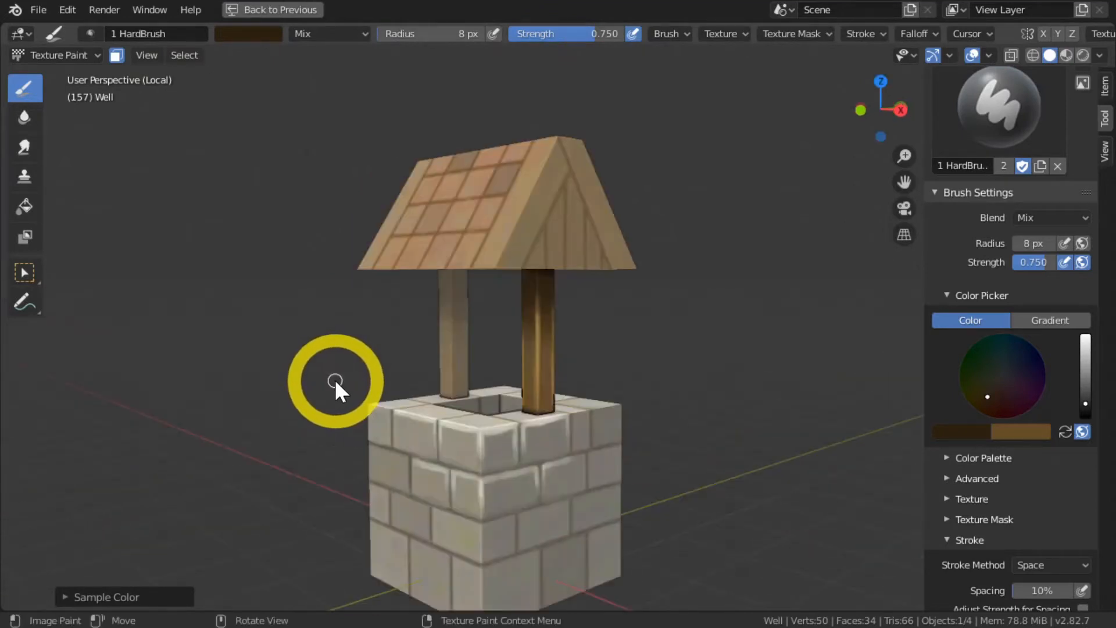
scroll(317, 360, down, 4)
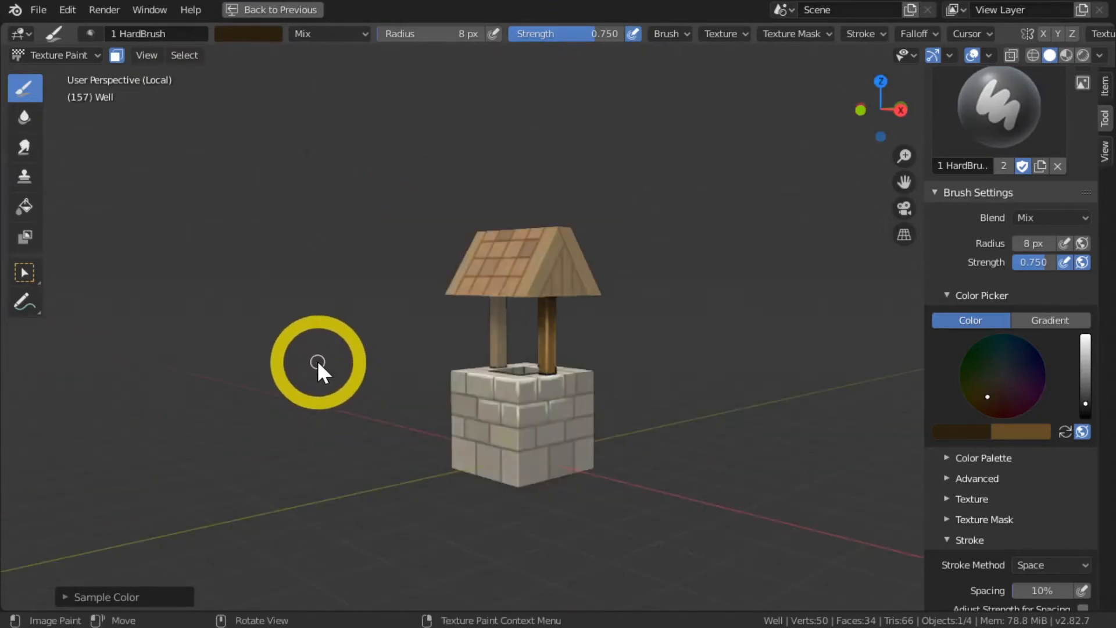
scroll(204, 386, down, 3)
mouse_move(333, 362)
middle_down()
mouse_move(204, 386)
mouse_move(349, 386)
mouse_move(326, 375)
middle_up()
scroll(349, 386, up, 3)
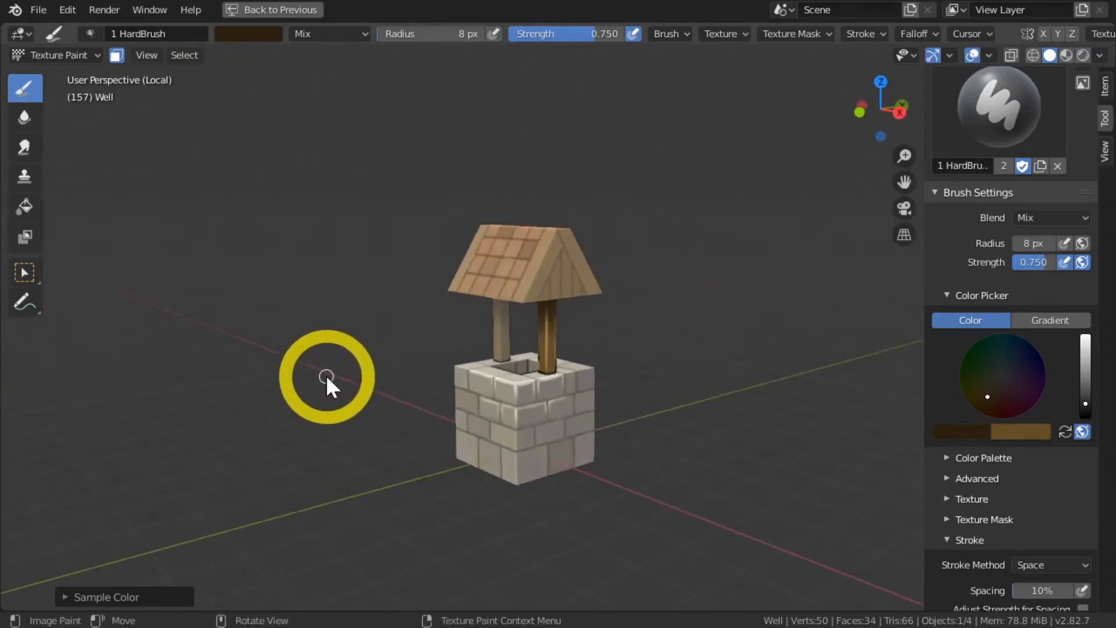
scroll(475, 393, up, 3)
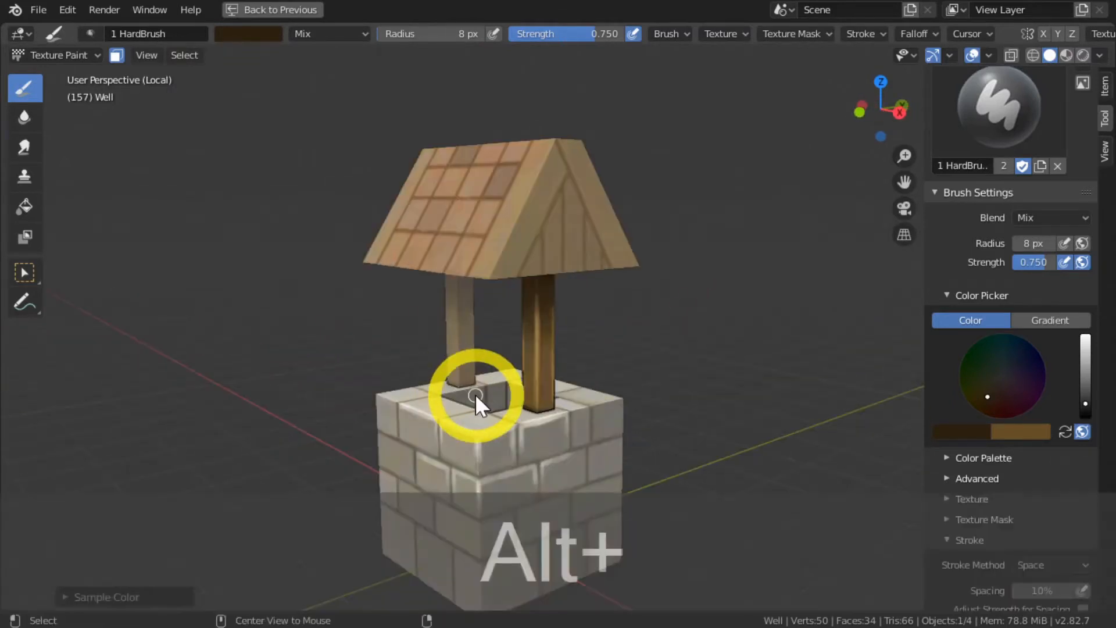
Clear the post's face selection and select the roof's linked faces, including both gable ends, for masked painting.
key(alt+a)
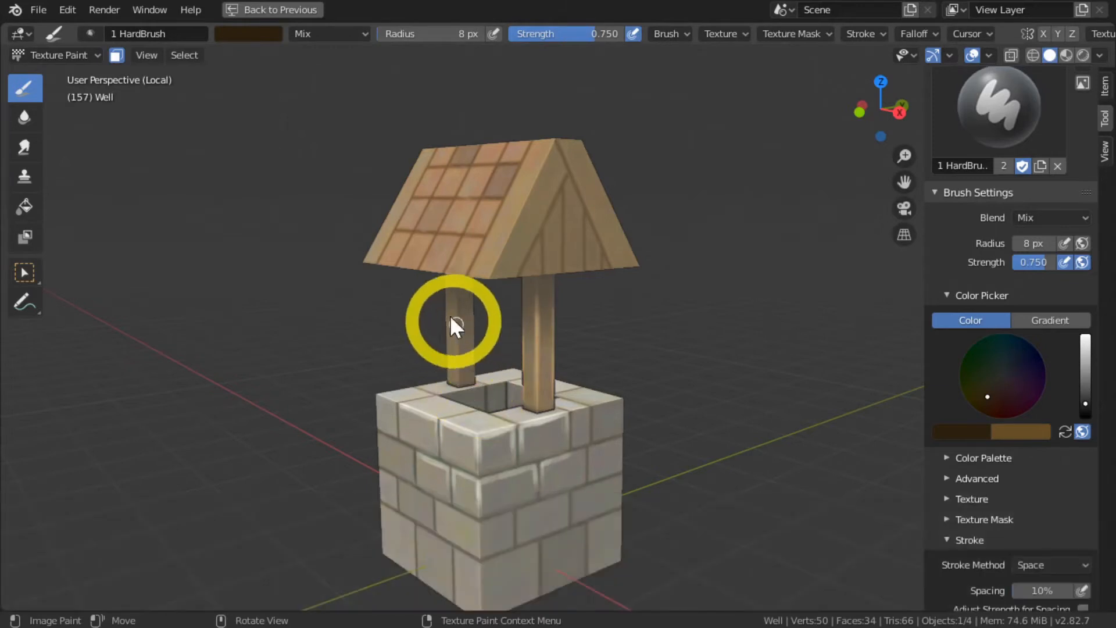
middle_drag(450, 315, 291, 370)
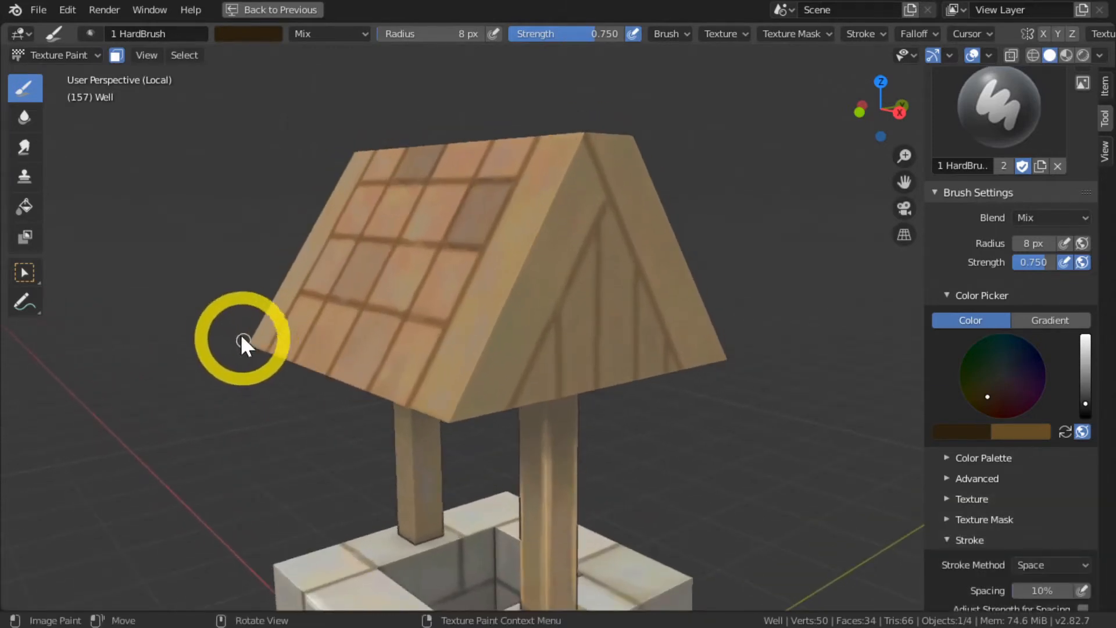
mouse_move(223, 329)
ctrl+shift+middle_down()
mouse_move(216, 278)
mouse_move(219, 355)
mouse_move(368, 356)
ctrl+shift+middle_up()
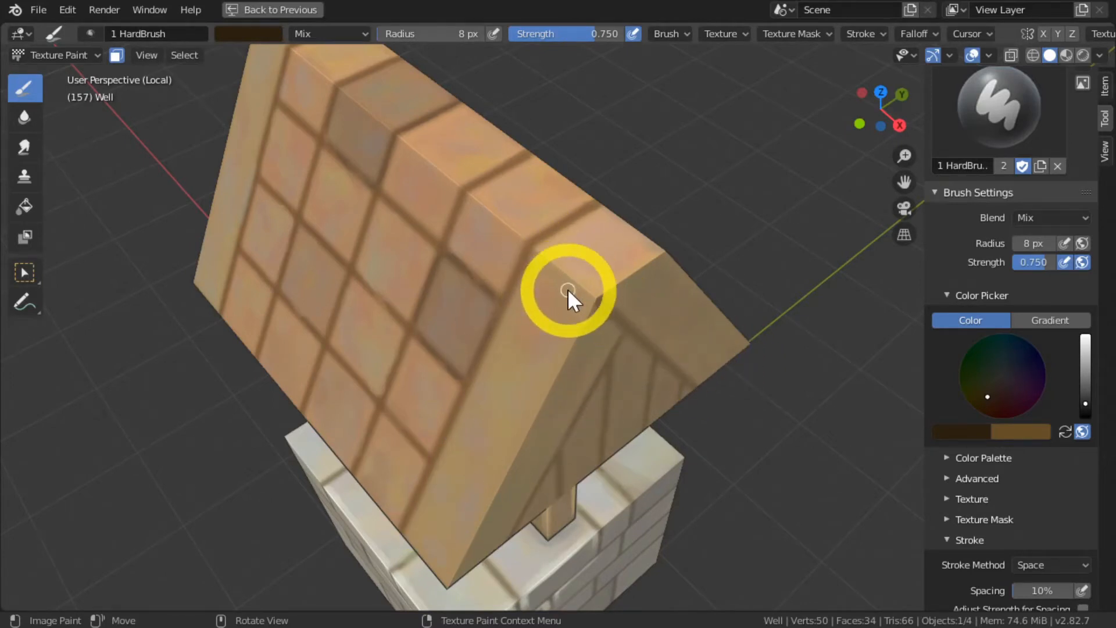
key(l)
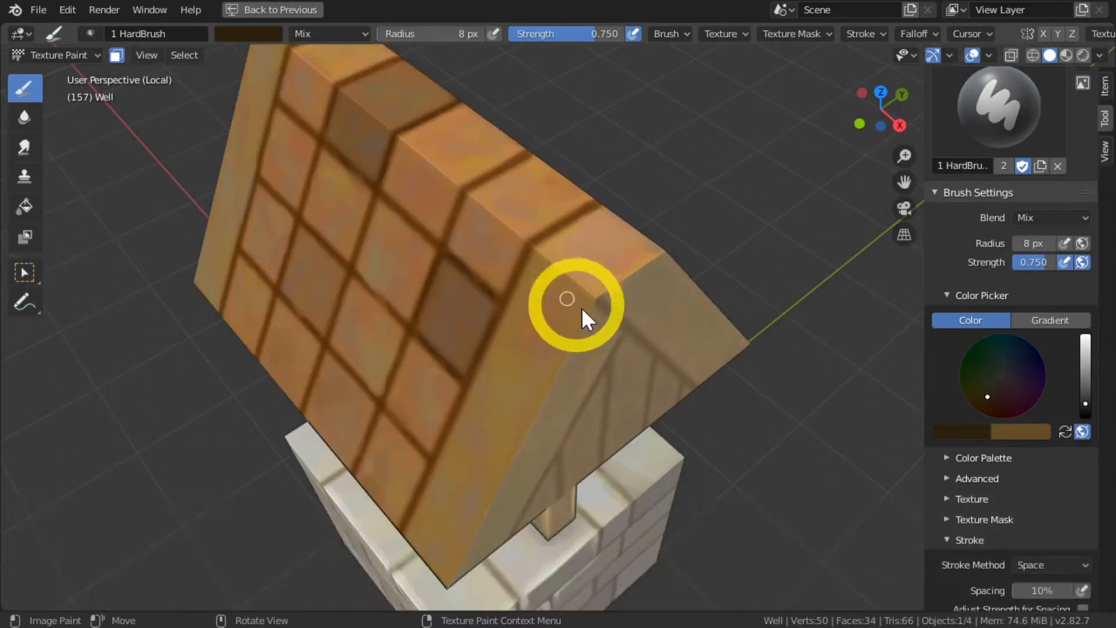
key(l)
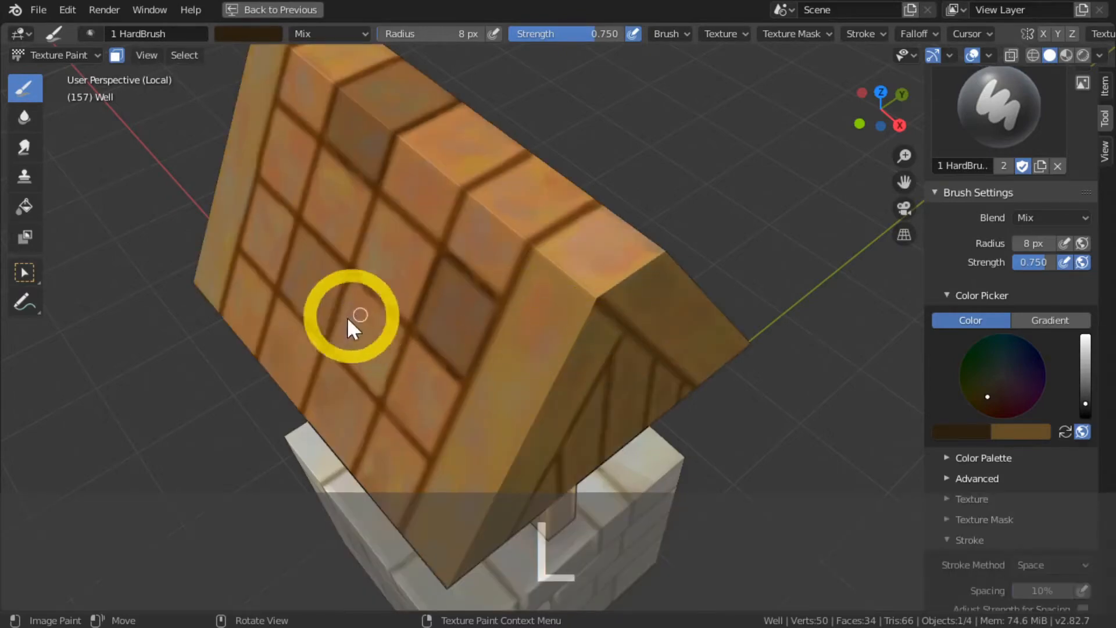
middle_drag(354, 315, 566, 267)
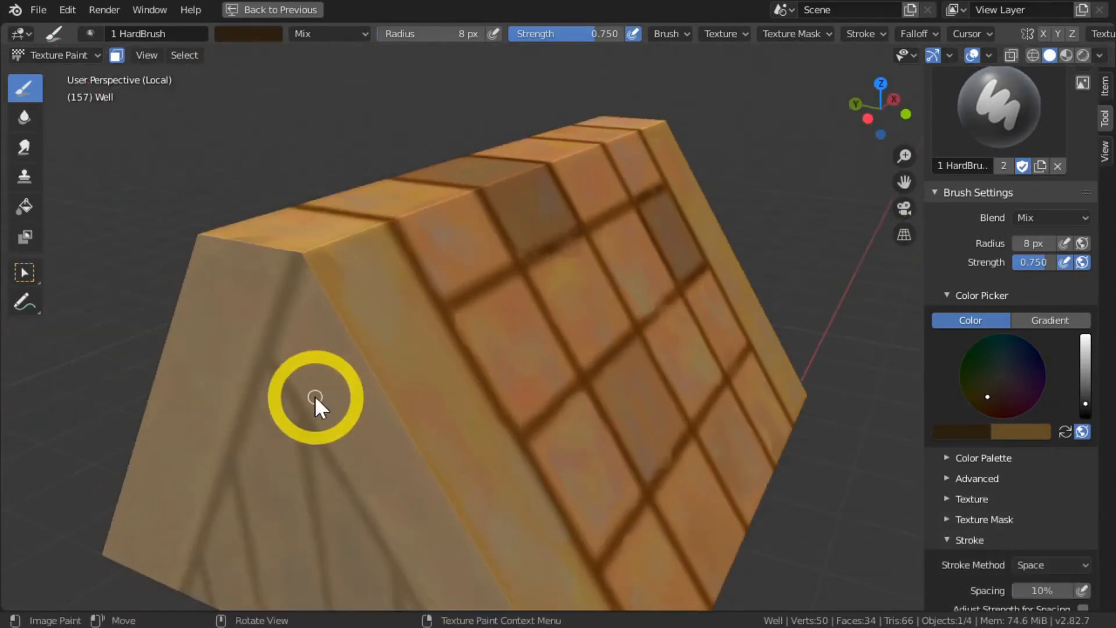
key(l)
middle_drag(727, 369, 365, 406)
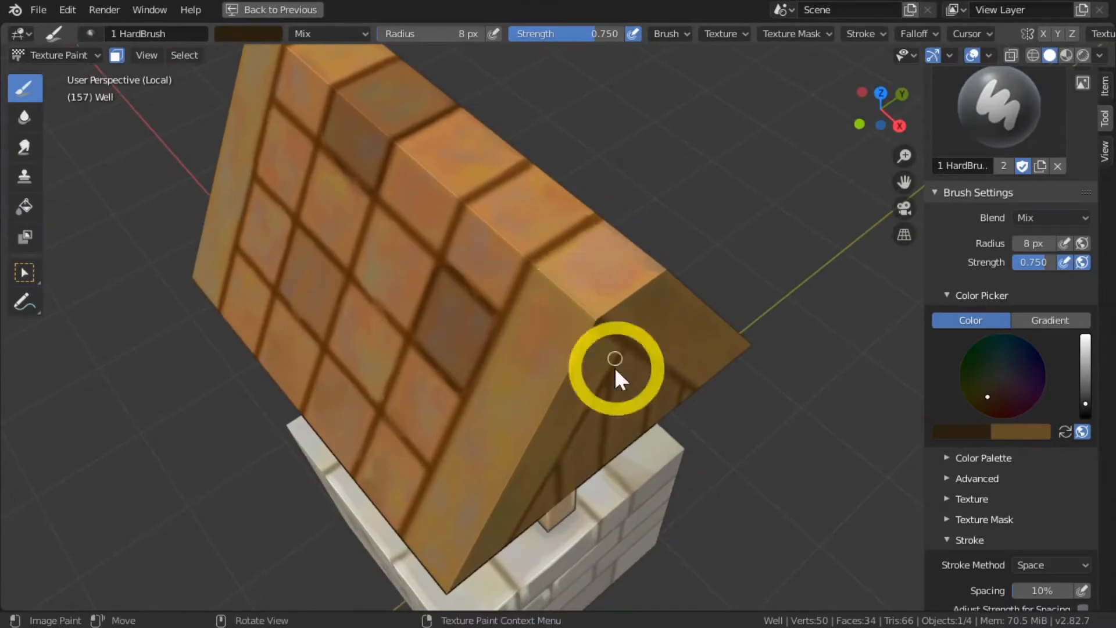
Sample the roof's dark seam brown, darken it and paint a seam across the top of the gable trim beside the ridge.
key(s)
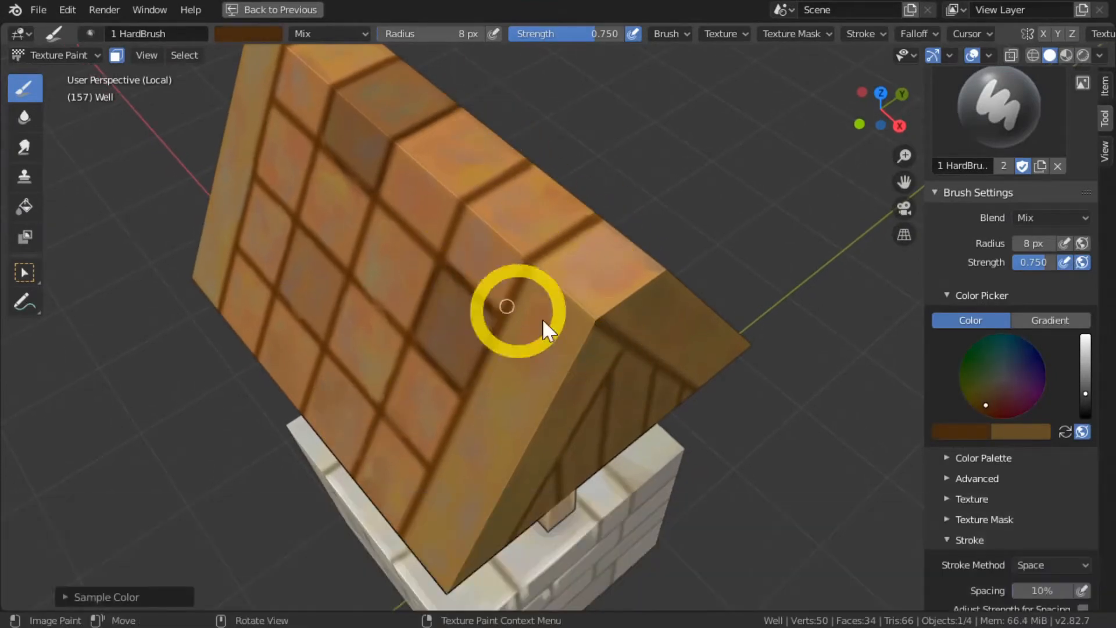
click(1084, 400)
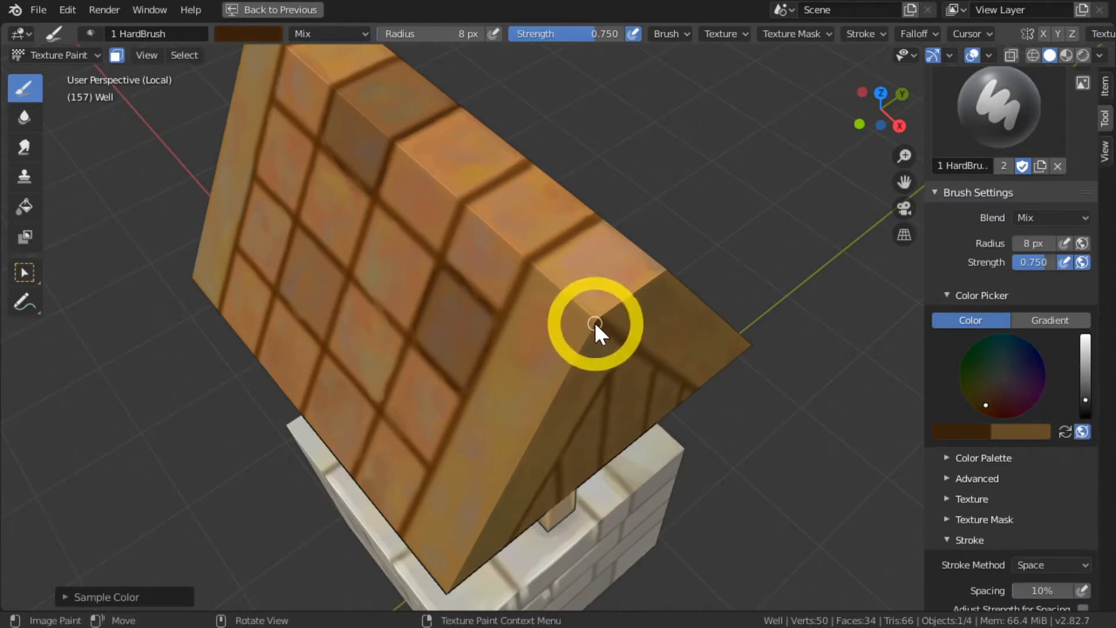
mouse_move(589, 315)
mouse_down()
mouse_move(529, 258)
mouse_move(678, 472)
mouse_move(581, 312)
mouse_move(591, 313)
mouse_move(560, 294)
mouse_up()
Enlarge the brush radius to 11 px and paint the dark seam across the trim's top at the roof's opposite end.
scroll(560, 293, down, 8)
mouse_move(357, 428)
middle_down()
mouse_move(320, 359)
mouse_move(375, 368)
mouse_move(414, 442)
mouse_move(514, 443)
mouse_move(641, 388)
mouse_move(511, 415)
middle_up()
scroll(552, 404, up, 5)
scroll(511, 415, up, 5)
shift+middle_drag(225, 344, 316, 313)
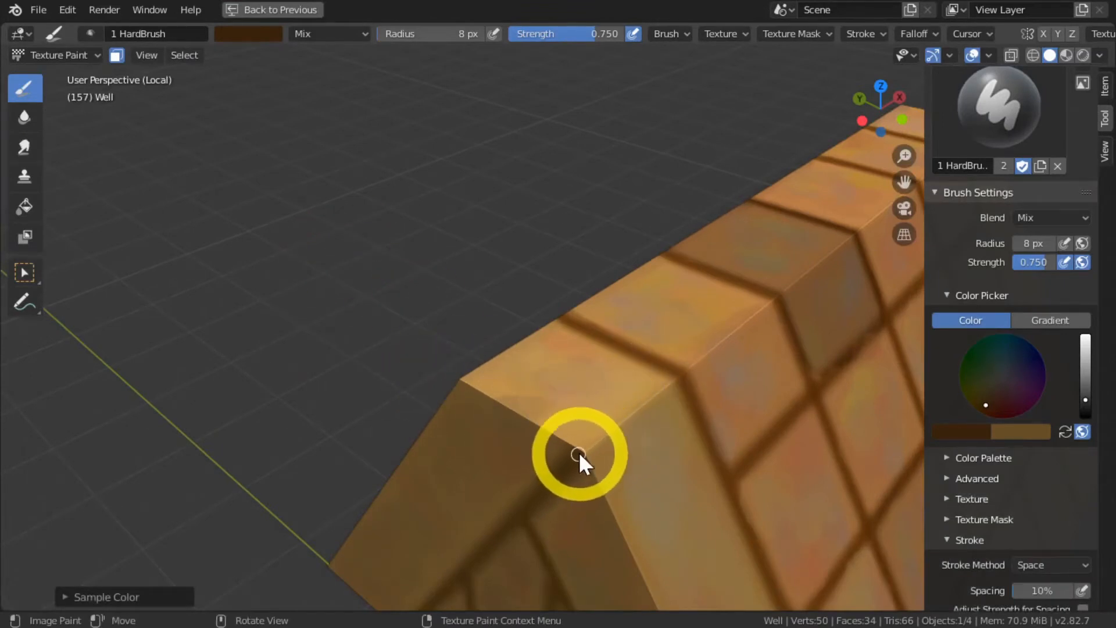
key(bracketright)
key(bracketright)
key(bracketright)
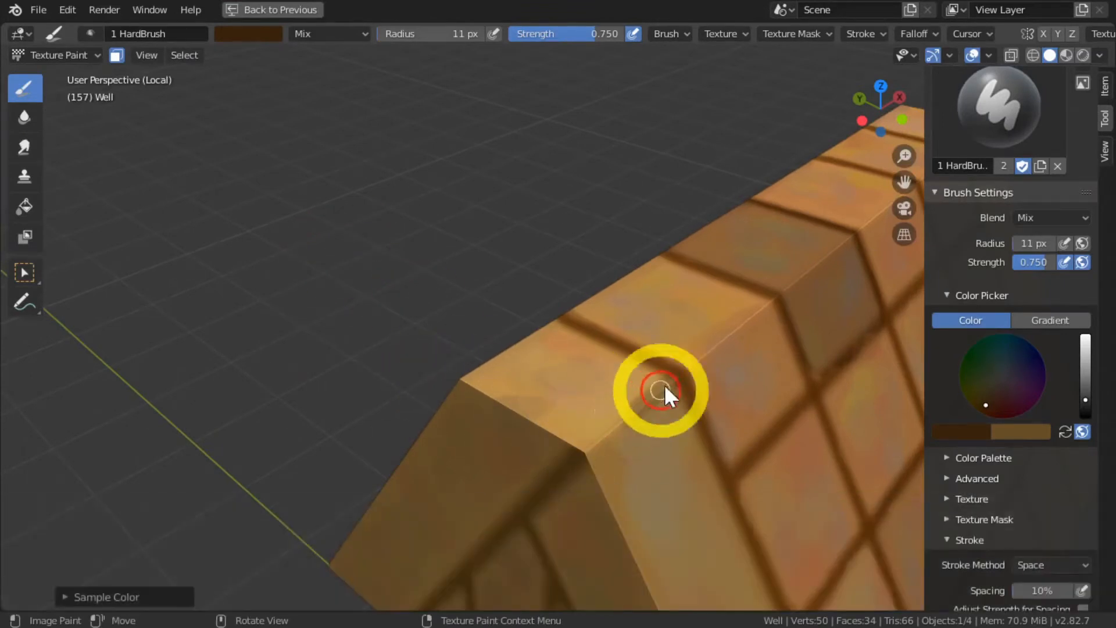
mouse_move(664, 385)
mouse_down()
mouse_move(528, 508)
mouse_move(623, 418)
mouse_move(518, 485)
mouse_up()
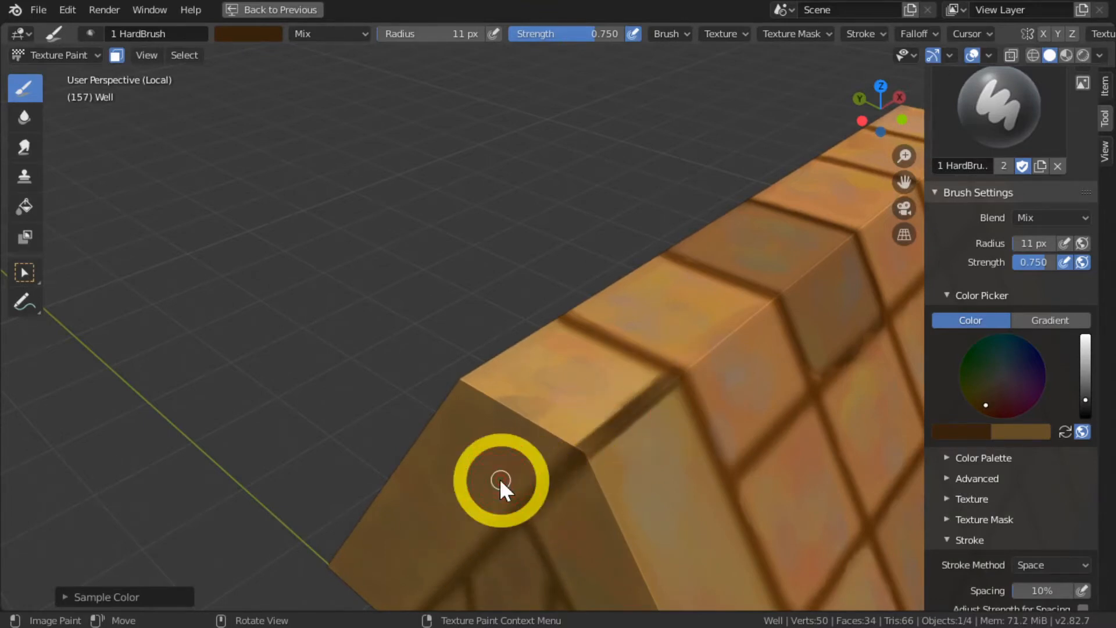
Sample the tan of the first gable's sloping trim and brighten it to a light orange-tan.
scroll(465, 447, down, 8)
middle_drag(422, 410, 262, 413)
mouse_move(399, 448)
middle_down()
mouse_move(280, 389)
mouse_move(367, 419)
mouse_move(354, 431)
mouse_move(356, 465)
middle_up()
scroll(356, 467, up, 4)
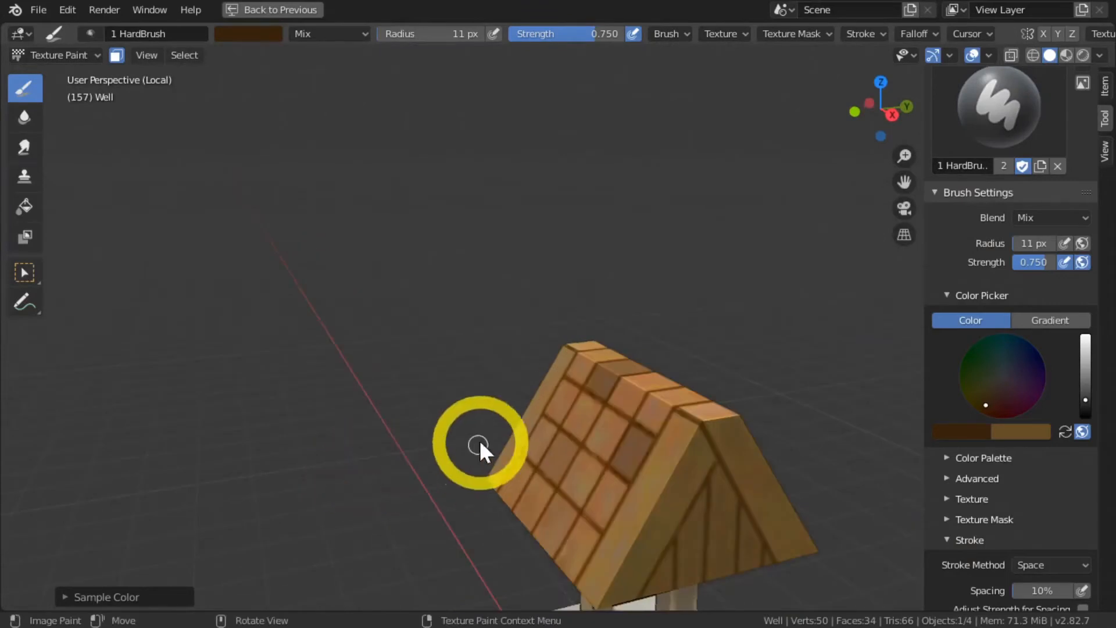
shift+middle_drag(479, 440, 416, 397)
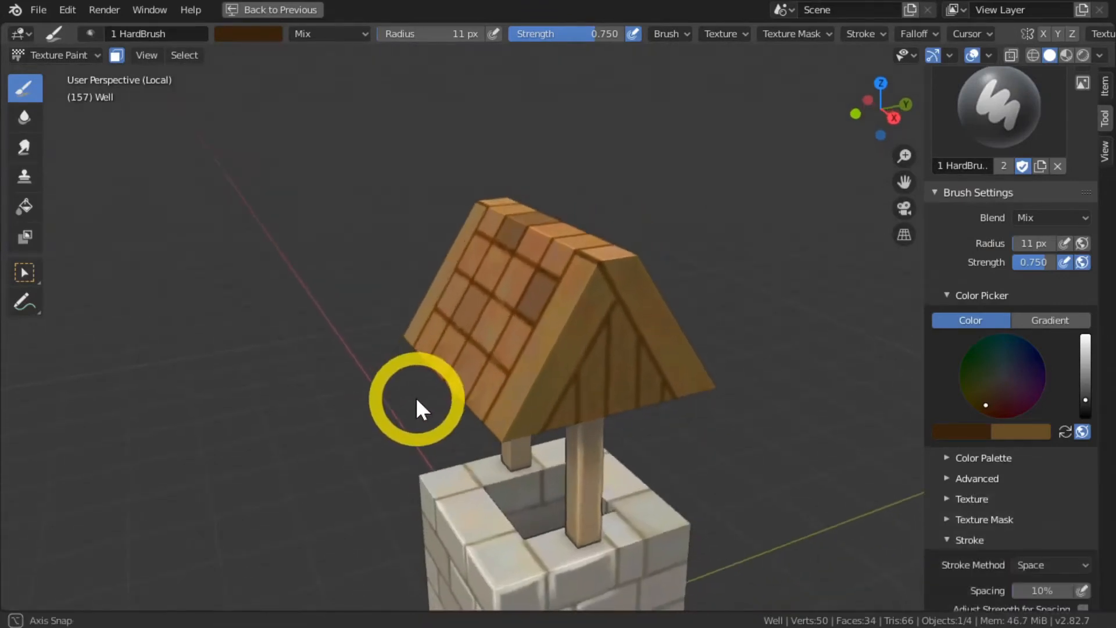
ctrl+shift+middle_drag(348, 387, 341, 378)
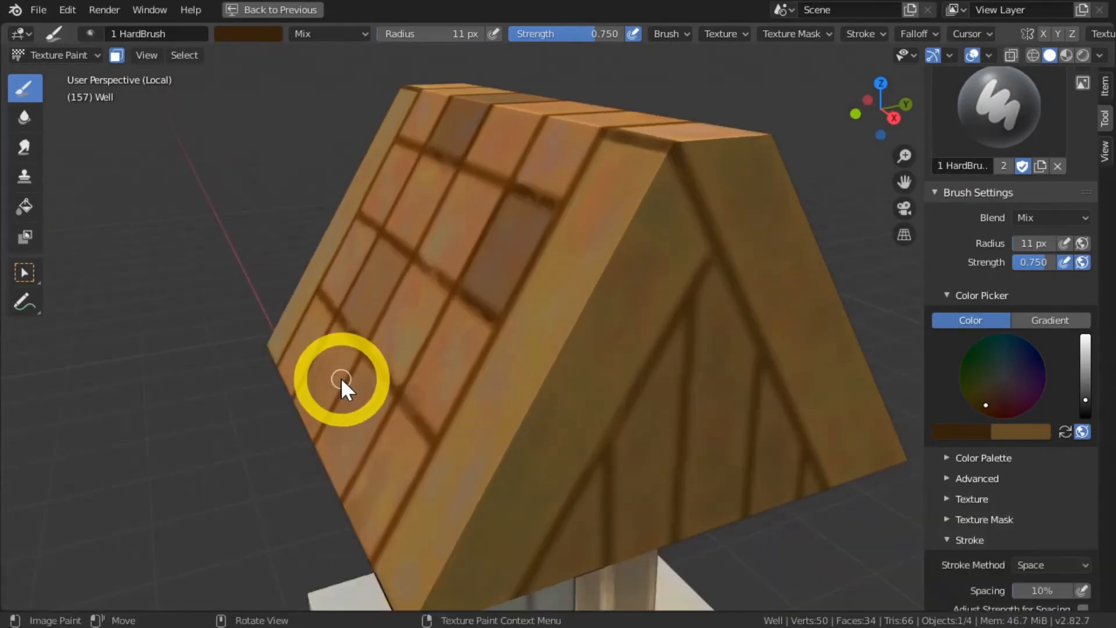
scroll(340, 378, down, 2)
key(s)
click(509, 401)
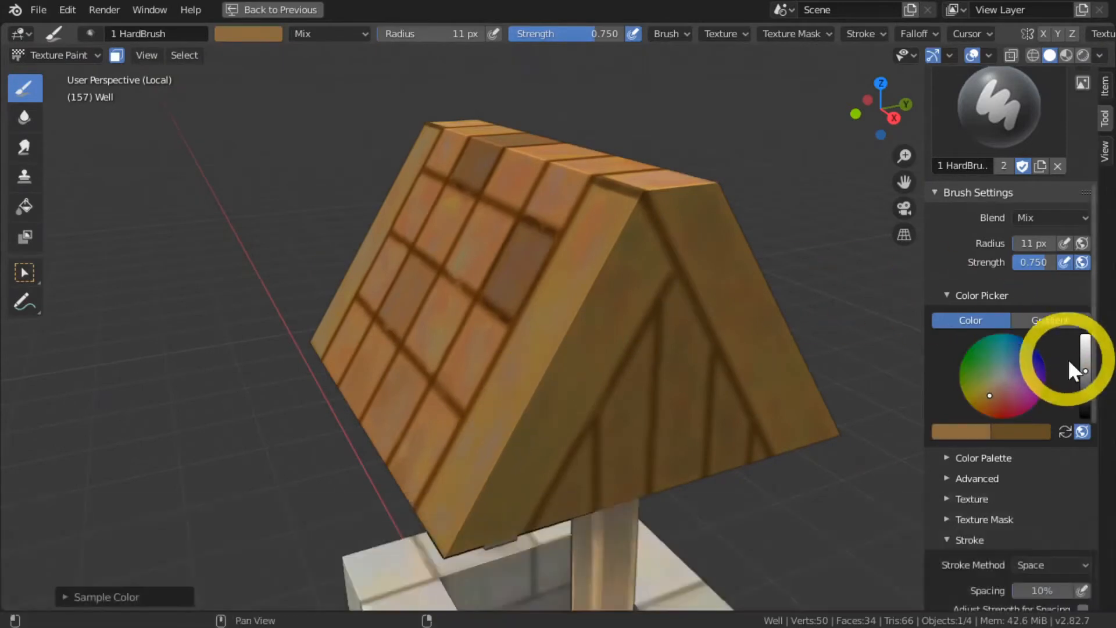
drag(1083, 370, 1084, 357)
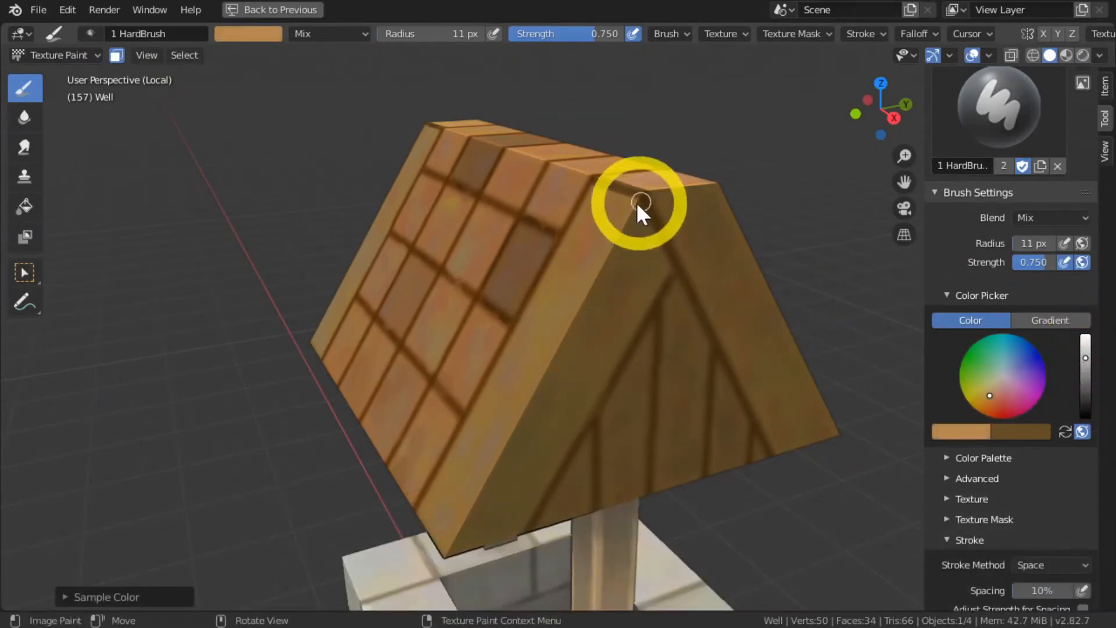
Set the brush radius to 8 px and paint a highlight down the gable trim's sloping edge with repeated strokes.
key(bracketleft)
key(bracketleft)
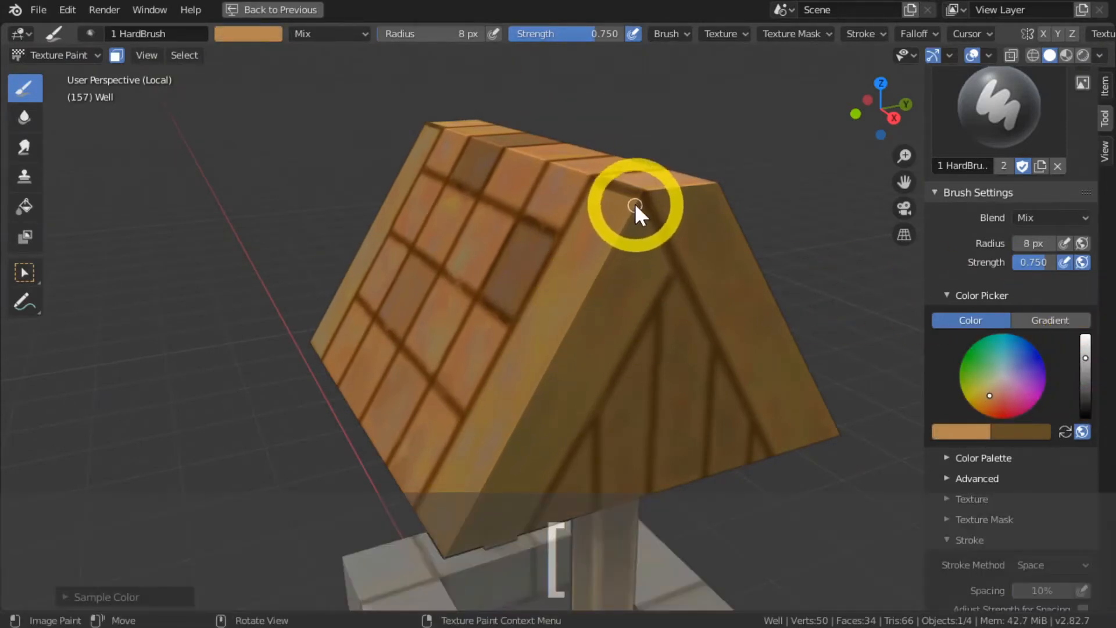
drag(637, 205, 530, 393)
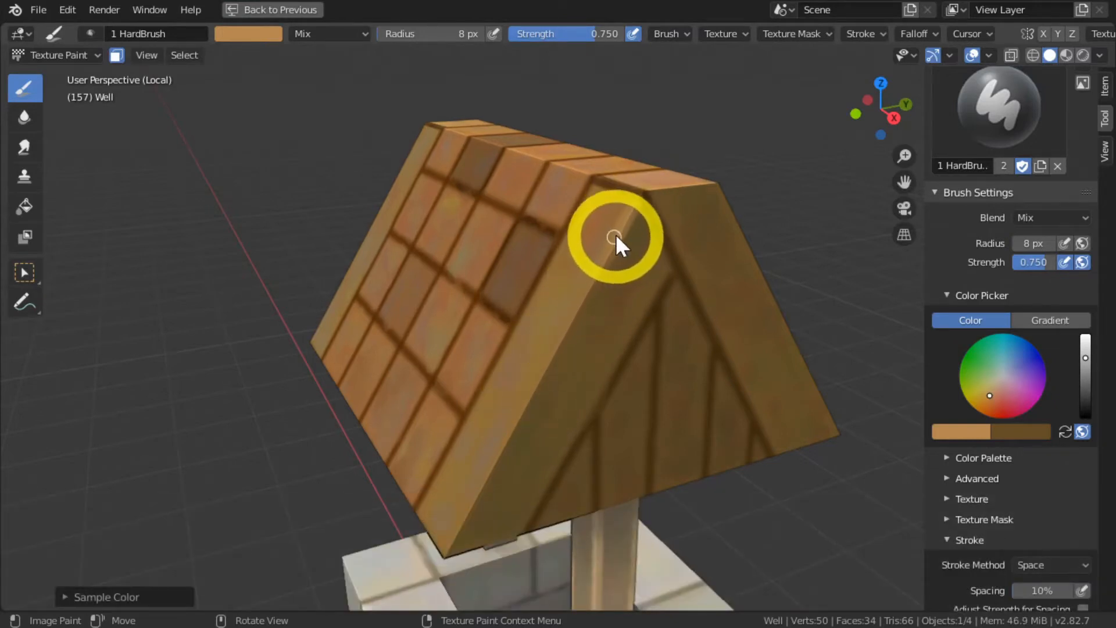
drag(614, 238, 543, 367)
drag(611, 263, 536, 384)
mouse_move(594, 284)
mouse_down()
mouse_move(514, 430)
mouse_move(532, 397)
mouse_up()
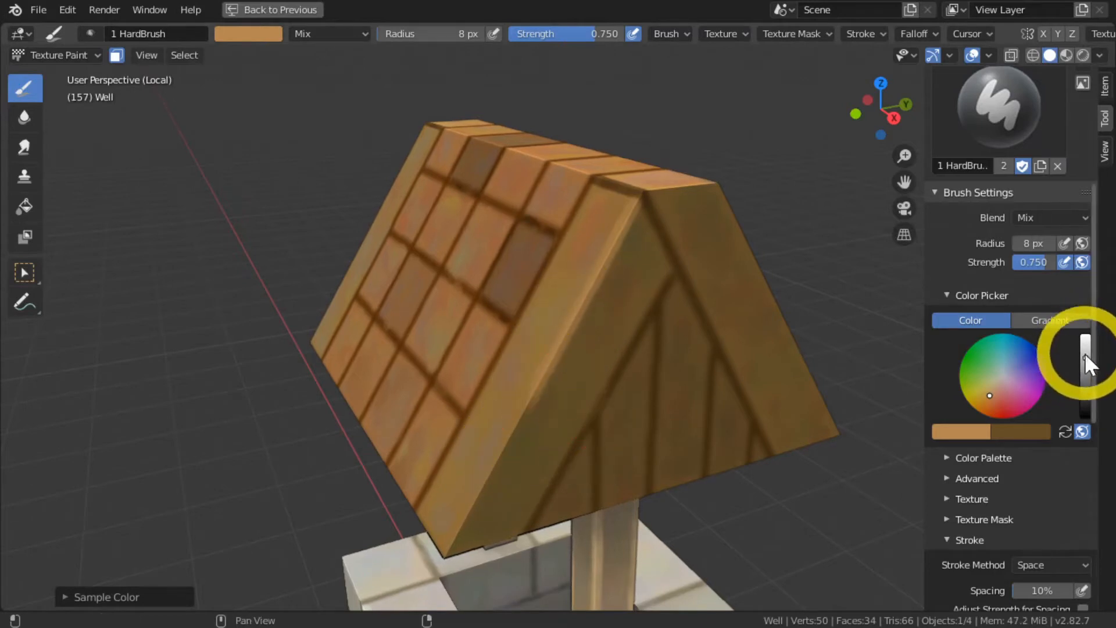
Shift the brush color to a lighter yellowish tan and strengthen the sloping edge's highlight down to the eave corner.
click(989, 392)
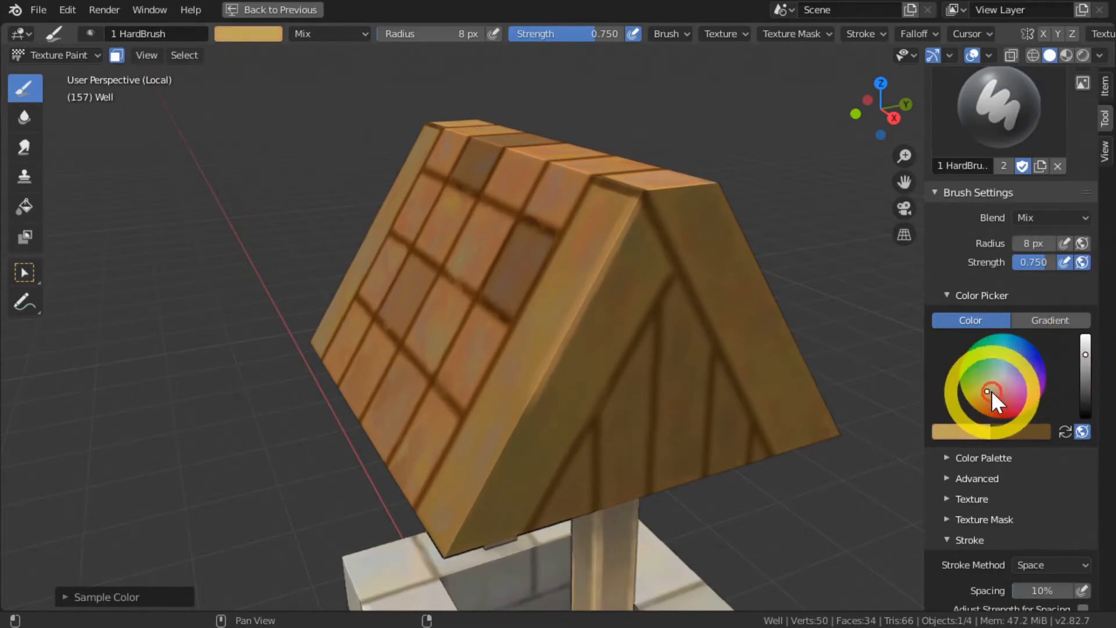
mouse_move(625, 211)
mouse_down()
mouse_move(618, 219)
mouse_move(635, 211)
mouse_move(436, 574)
mouse_move(478, 511)
mouse_move(436, 573)
mouse_move(415, 418)
mouse_move(353, 343)
mouse_up()
middle_drag(353, 343, 292, 339)
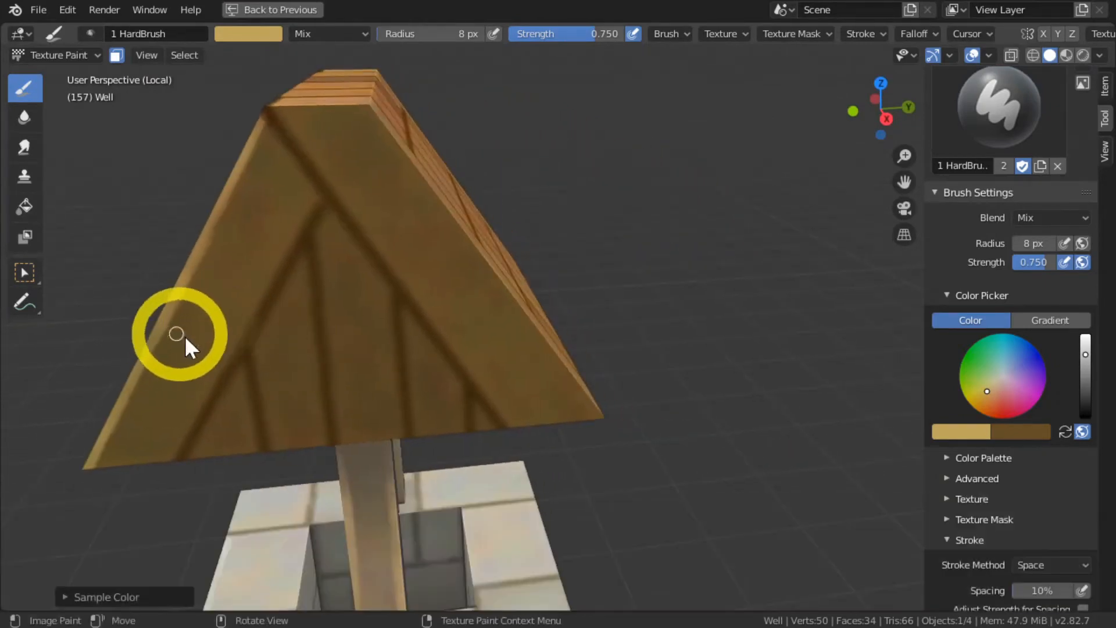
Paint the yellowish-tan highlight along the gable trim's short top edge and down its other sloping edge to the eave corner.
middle_drag(184, 336, 207, 335)
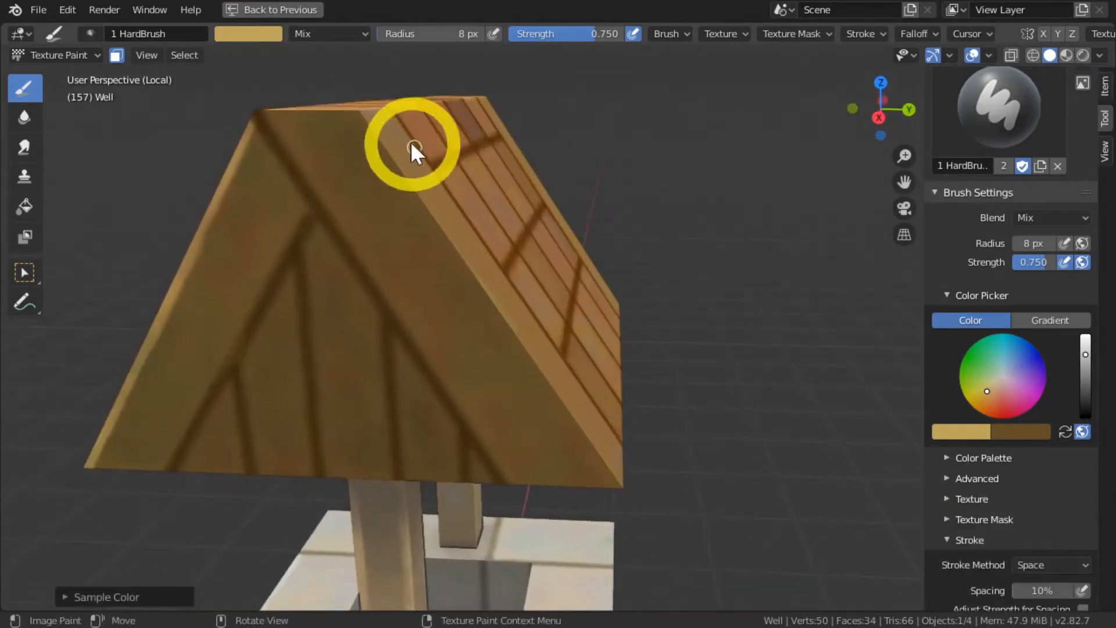
drag(261, 110, 326, 108)
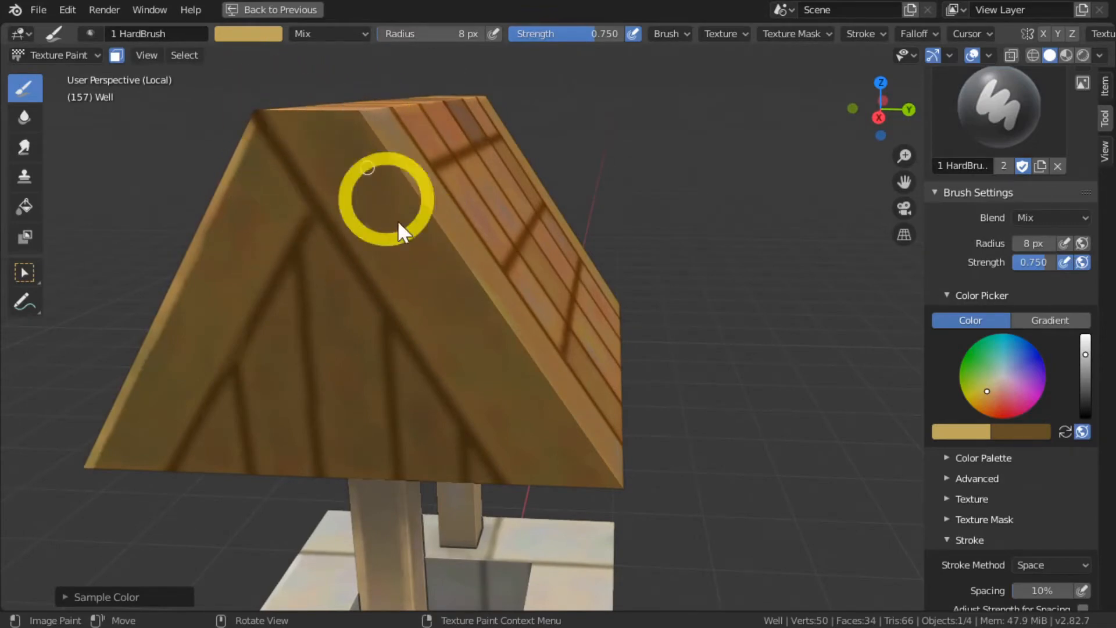
middle_drag(398, 221, 274, 294)
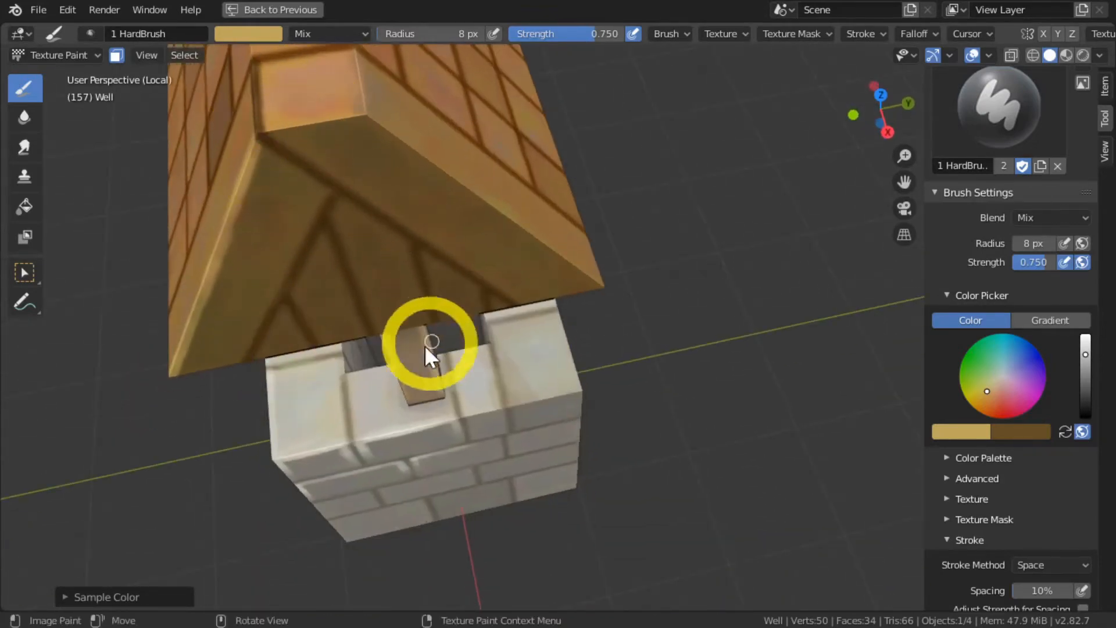
middle_drag(424, 345, 302, 325)
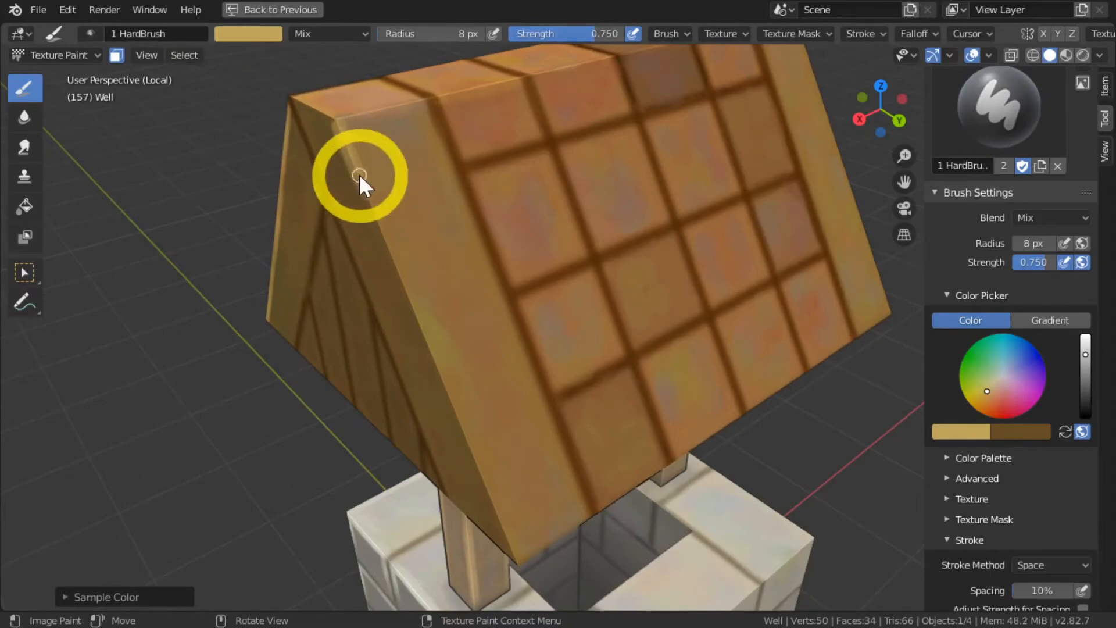
drag(359, 174, 461, 406)
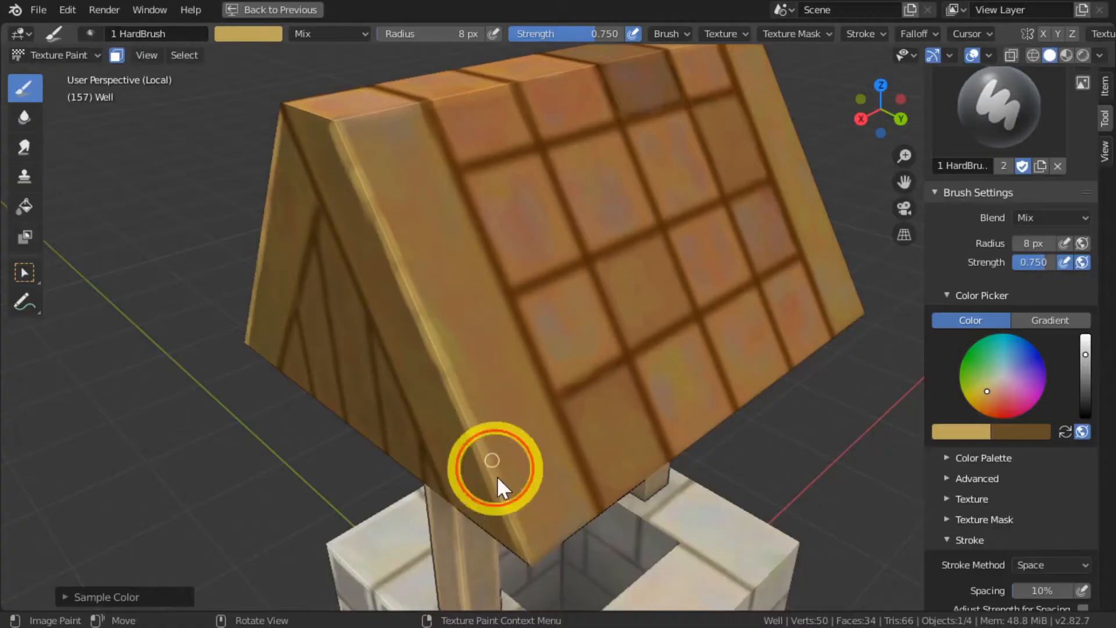
drag(497, 476, 512, 512)
mouse_move(267, 236)
middle_down()
mouse_move(283, 256)
mouse_move(510, 252)
mouse_move(456, 197)
middle_up()
drag(455, 198, 519, 261)
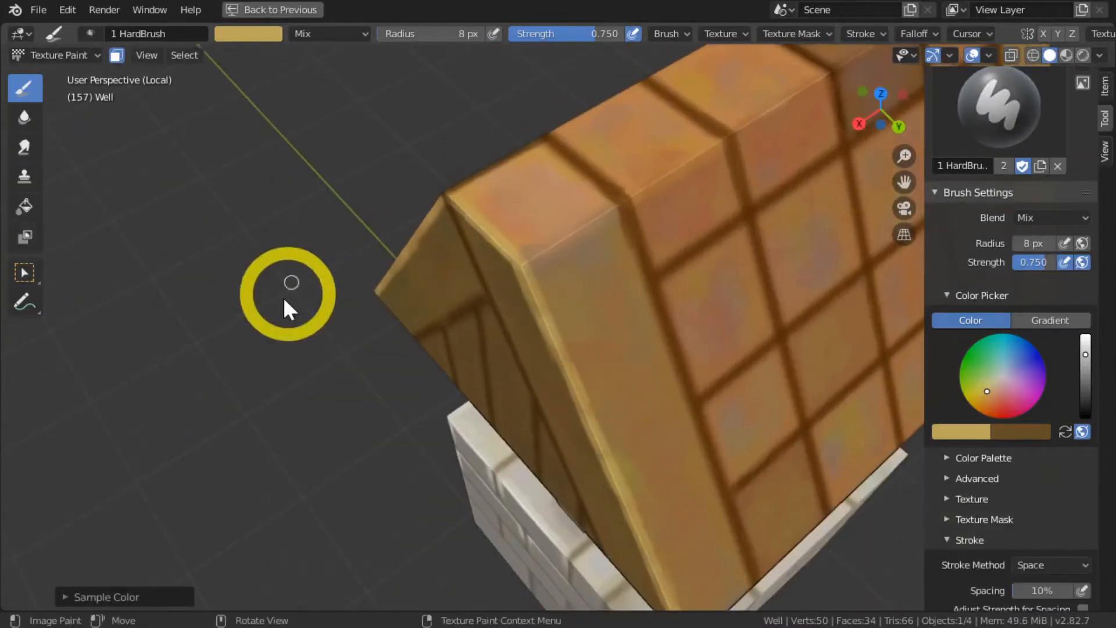
Sample the dark brown of the gable seam and paint the seam up to the apex corner at 8 px radius.
mouse_move(285, 308)
middle_down()
mouse_move(364, 249)
mouse_move(207, 336)
middle_up()
key(s)
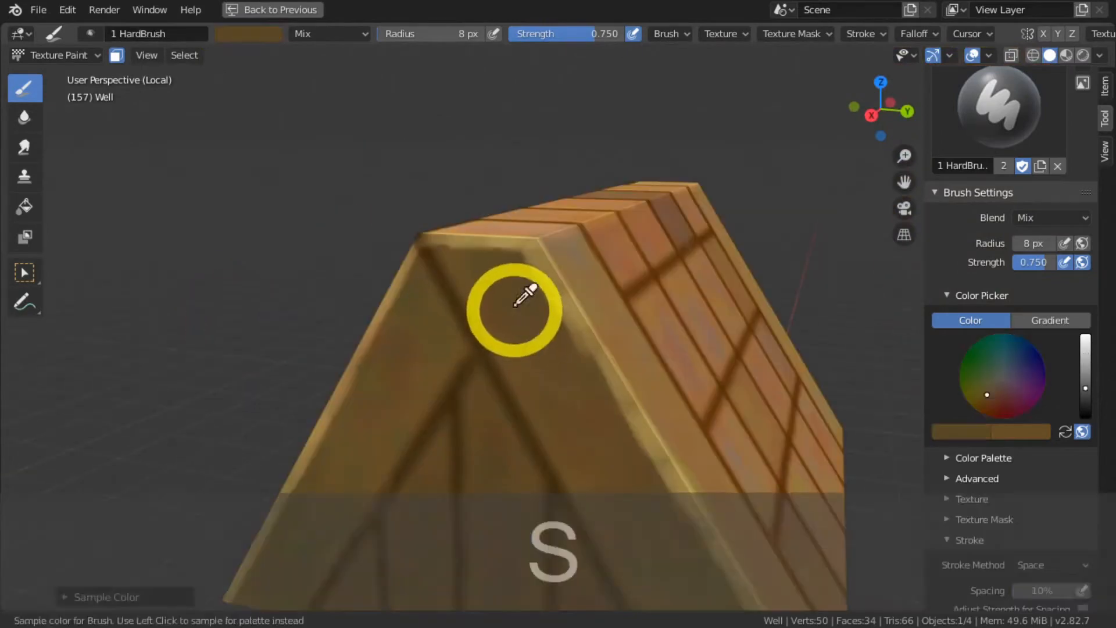
click(514, 306)
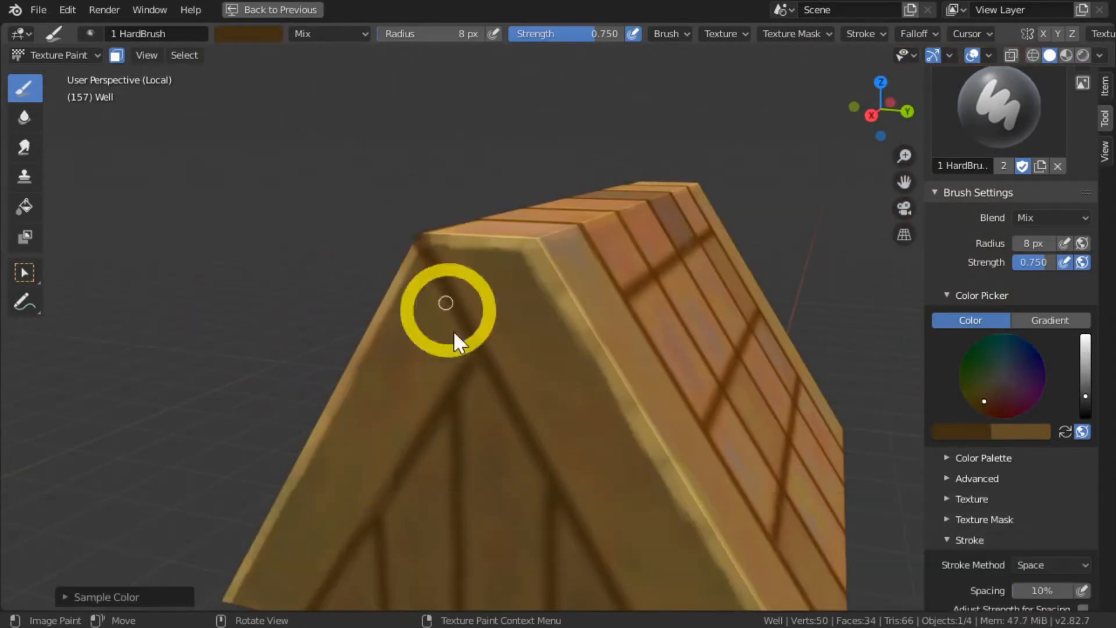
drag(453, 330, 416, 236)
On the roof's other slope, sample and brighten the trim color, and touch up the trim's upper end beside the dark ridge seam.
mouse_move(291, 329)
middle_down()
mouse_move(333, 305)
mouse_move(650, 271)
middle_up()
key(s)
mouse_move(400, 203)
mouse_down()
mouse_move(432, 227)
mouse_move(459, 221)
mouse_up()
click(1085, 350)
click(543, 365)
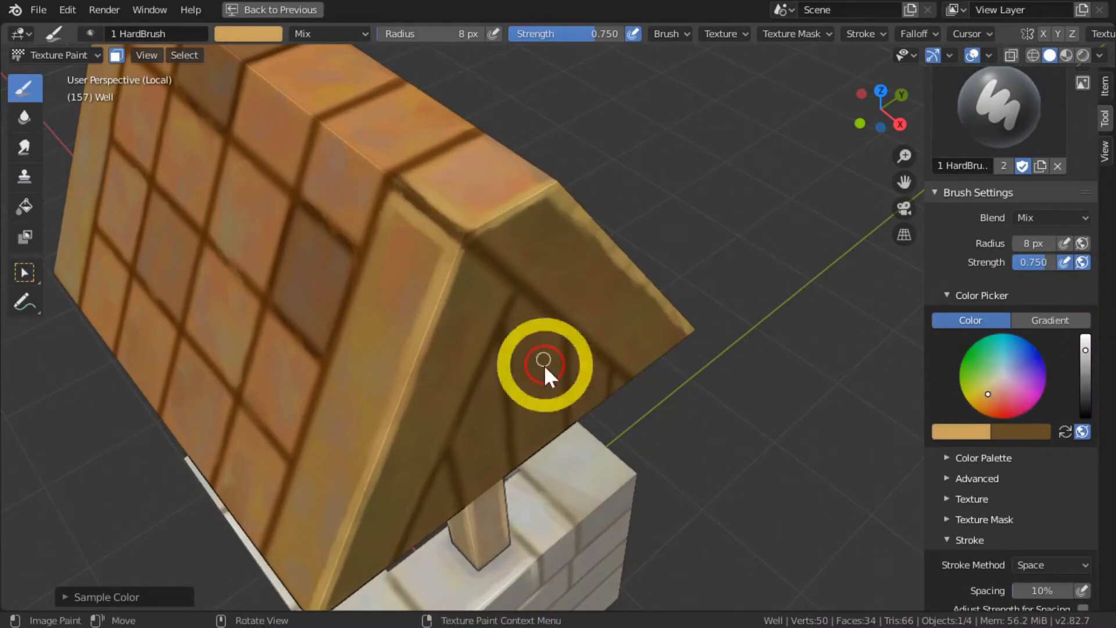
middle_drag(543, 364, 523, 395)
click(445, 201)
key(s)
click(1085, 352)
drag(404, 180, 456, 233)
Raise the brush radius to 13 px and paint light tan around the edges of the reddish ridge block at the gable end.
mouse_move(302, 386)
middle_down()
mouse_move(235, 399)
mouse_move(460, 193)
middle_up()
key(bracketright)
key(bracketright)
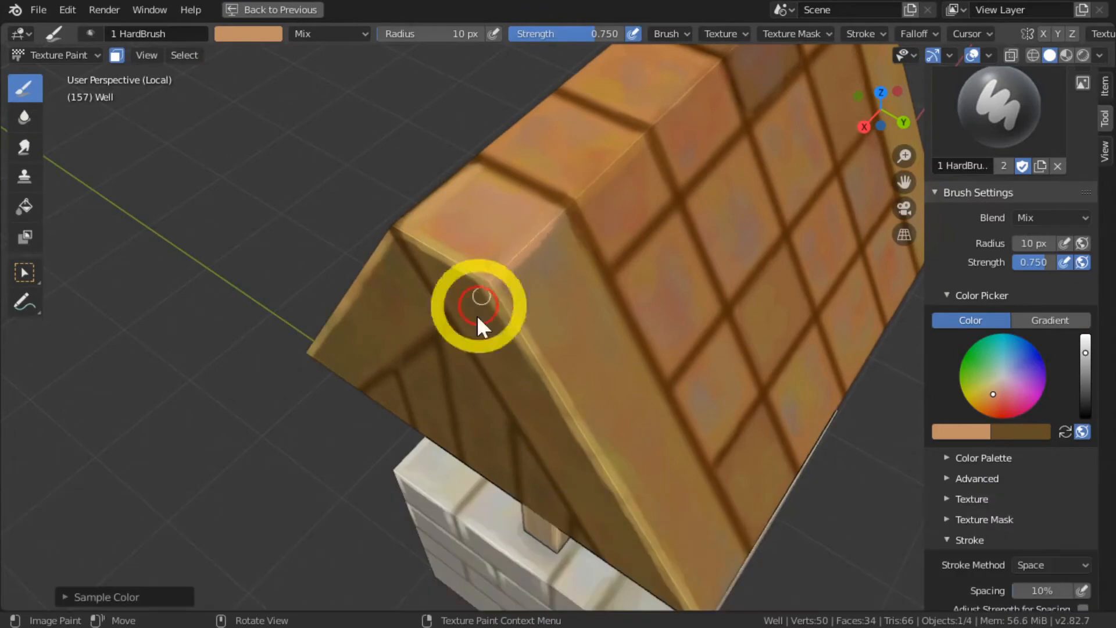
click(1085, 355)
key(bracketright)
key(bracketright)
key(bracketright)
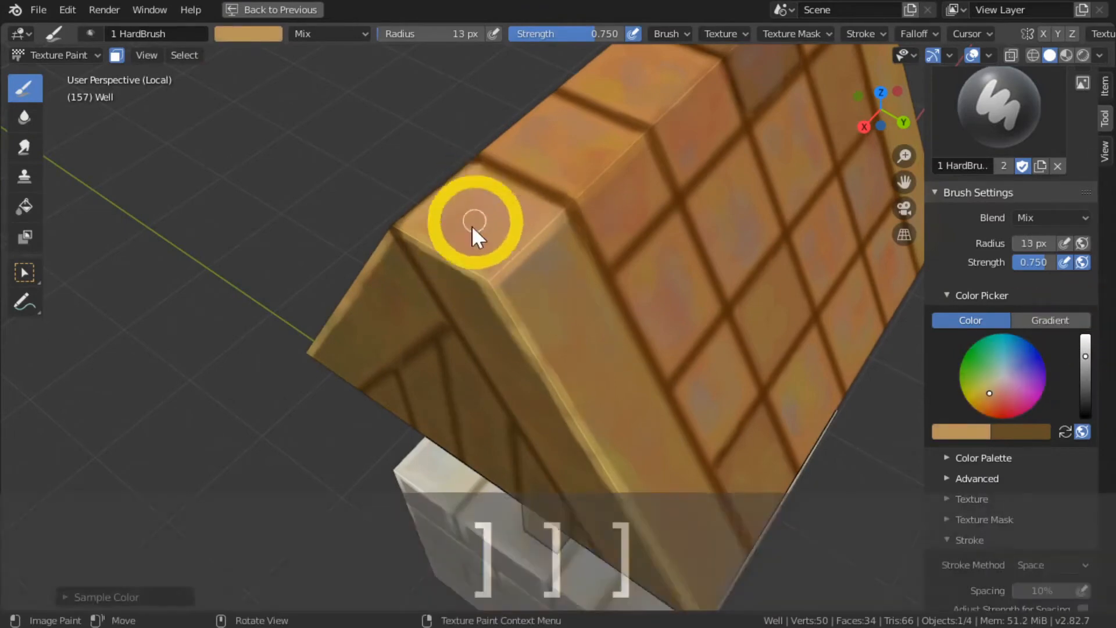
Darken the tan, set the brush radius to 15 px and cover the middle of the gable-end ridge block, resampling its colors.
click(1085, 370)
key(bracketright)
key(bracketright)
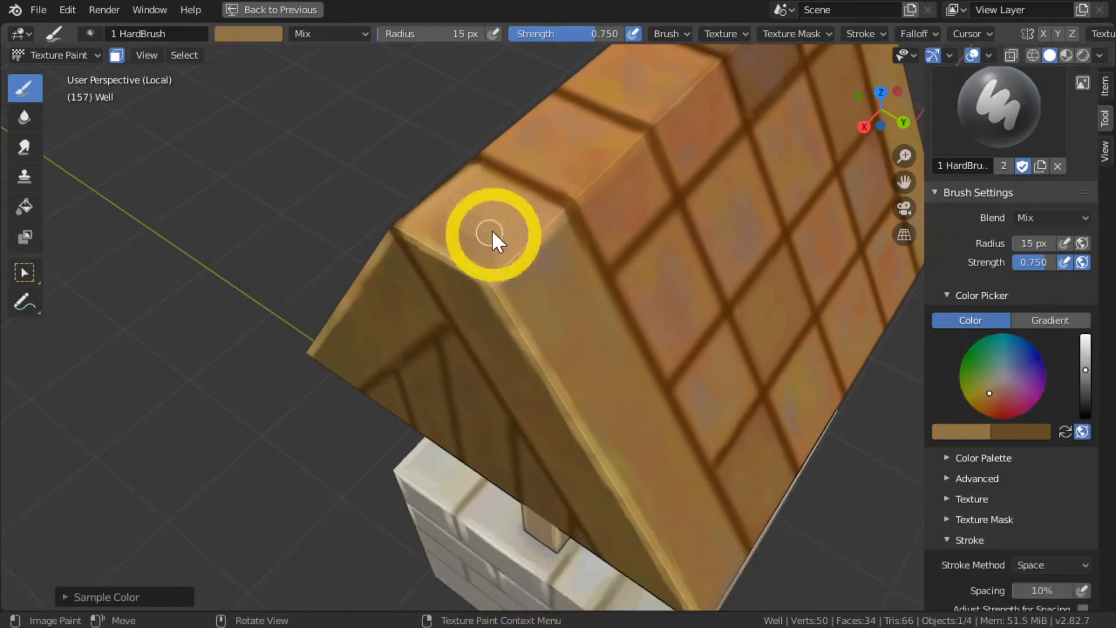
mouse_move(491, 232)
mouse_down()
mouse_move(469, 196)
mouse_move(516, 229)
mouse_up()
key(s)
key(s)
key(s)
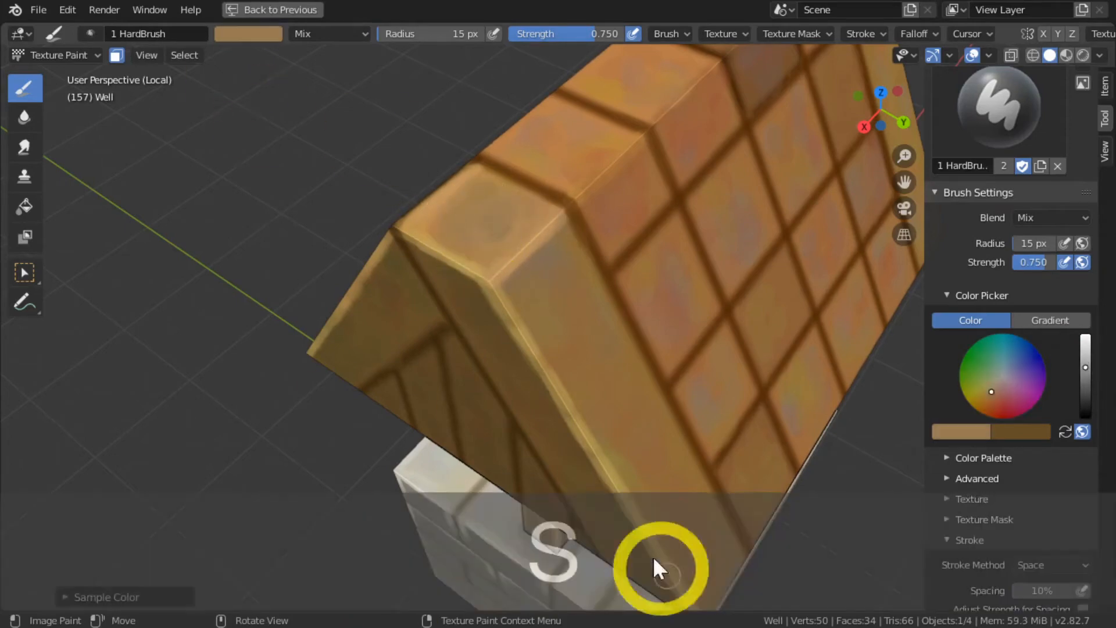
middle_drag(411, 284, 392, 279)
Sample and brighten the ridge block's tan, highlight its edge beside the dark seam, and undo the last stroke.
key(s)
key(bracketleft)
drag(512, 188, 541, 207)
drag(1085, 364, 1085, 352)
mouse_move(551, 213)
mouse_down()
mouse_move(539, 223)
mouse_move(493, 168)
mouse_up()
key(ctrl+z)
Reduce the brush radius to 8 px and sample the dark orange-brown of the seam bordering the ridge block.
key(bracketleft)
key(s)
middle_drag(379, 135, 362, 183)
key(bracketleft)
key(bracketleft)
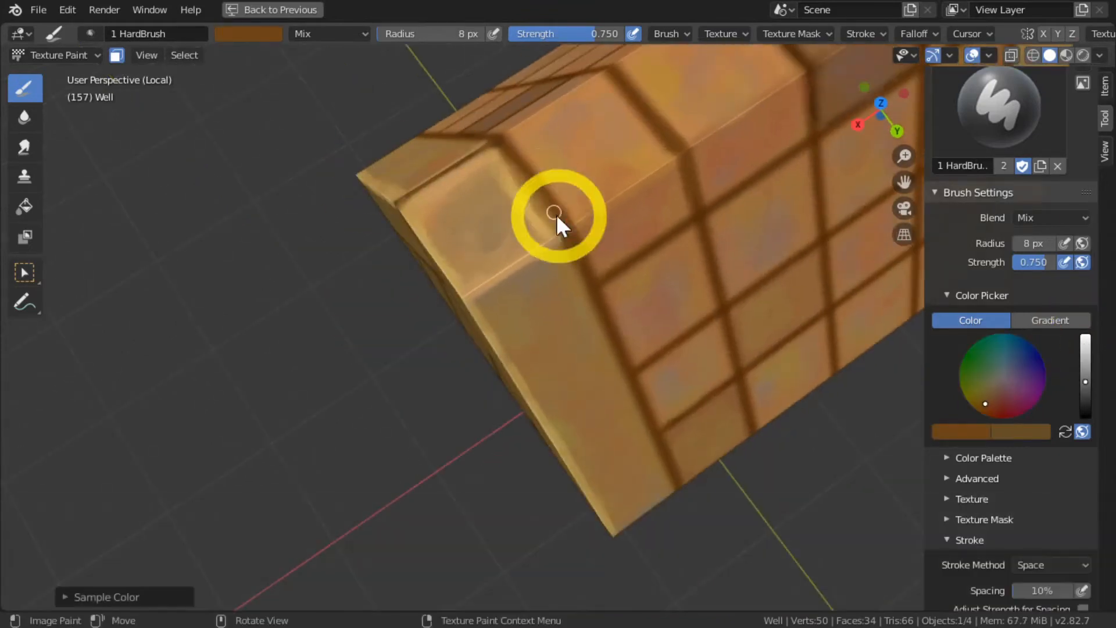
Sample and darken the gable's brown, and refine the diagonal seam below the apex, narrowing the brush radius to 5 px.
middle_drag(534, 186, 323, 420)
scroll(342, 278, down, 3)
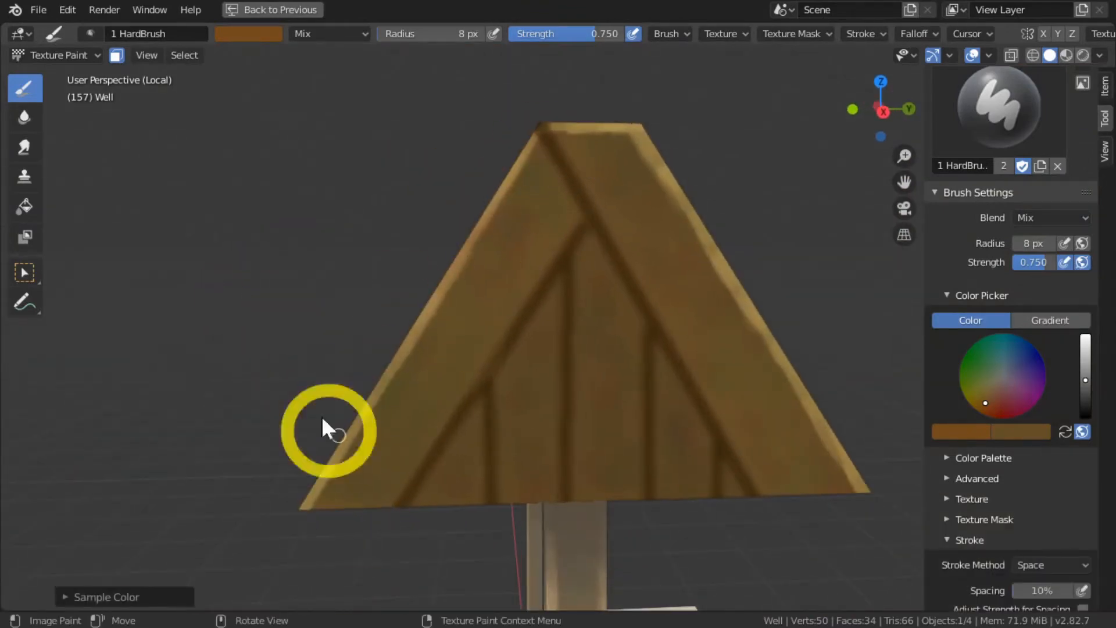
key(s)
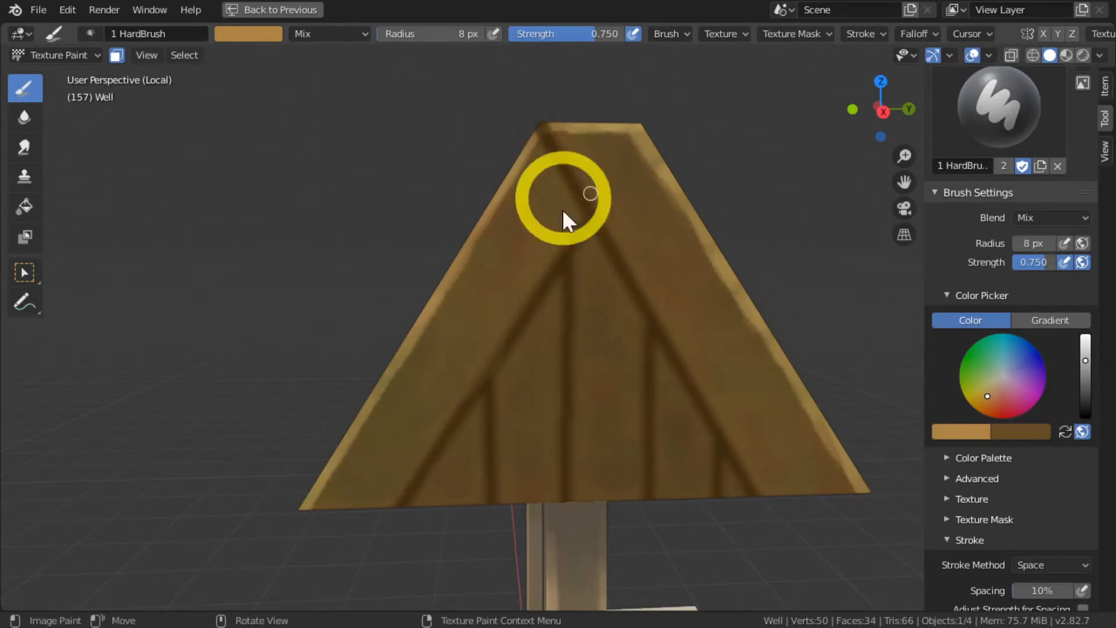
key(s)
click(1086, 393)
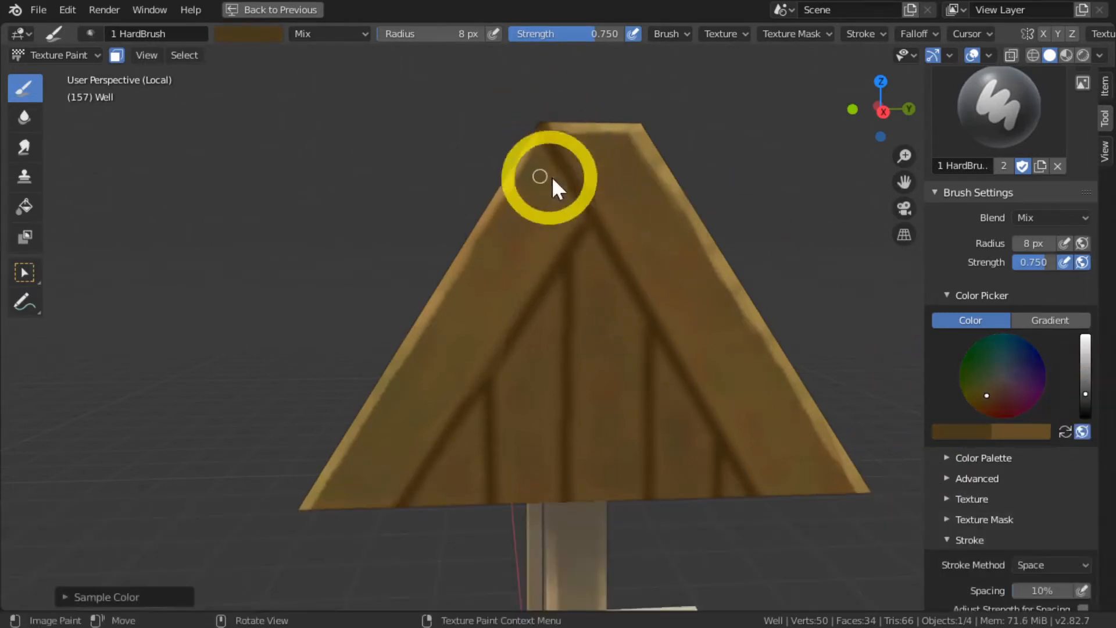
click(1085, 395)
drag(540, 149, 539, 145)
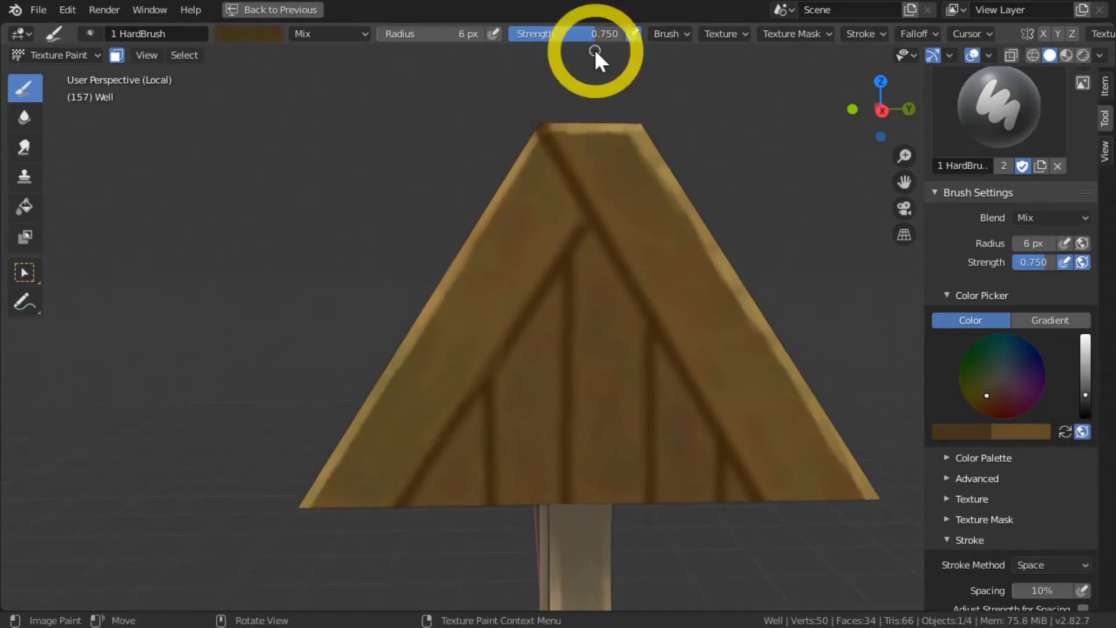
key([)
drag(546, 148, 579, 212)
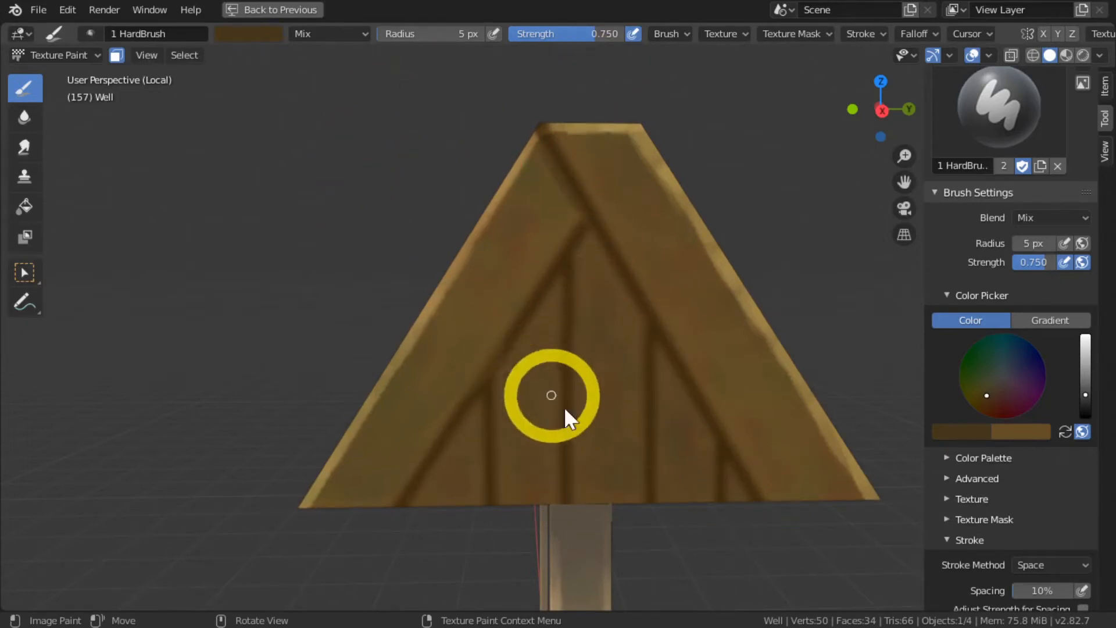
Enlarge the brush radius to 10 px and paint a shadow on the gable's middle plank beneath the right-hand sloping trim.
key(bracketright)
key(bracketright)
key(bracketright)
key(bracketright)
key(bracketright)
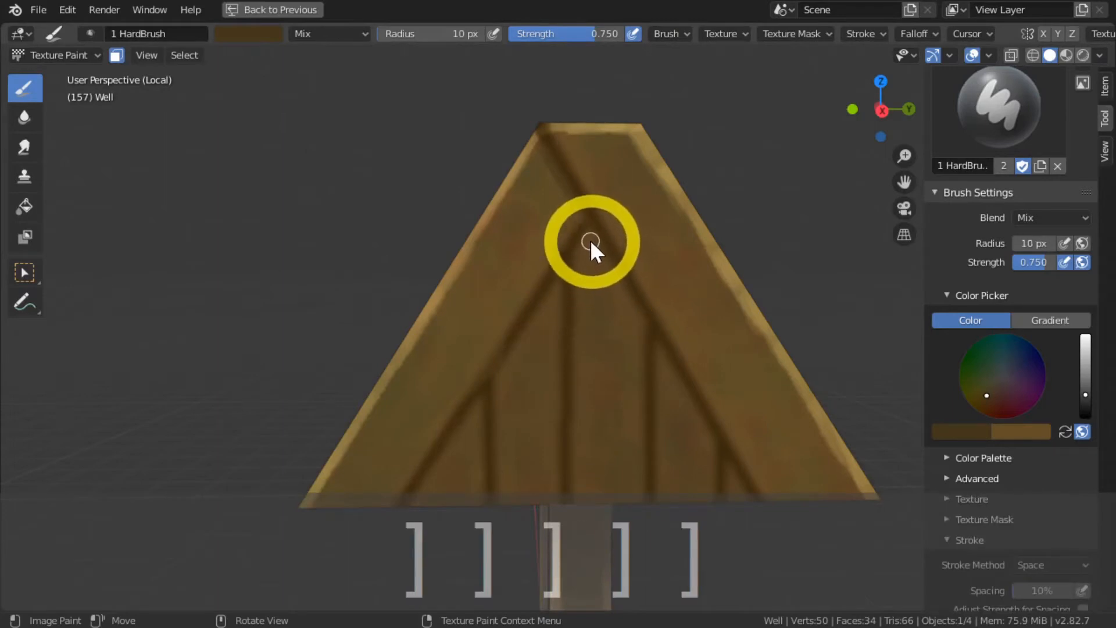
mouse_move(635, 316)
mouse_down()
mouse_move(597, 254)
mouse_move(606, 265)
mouse_up()
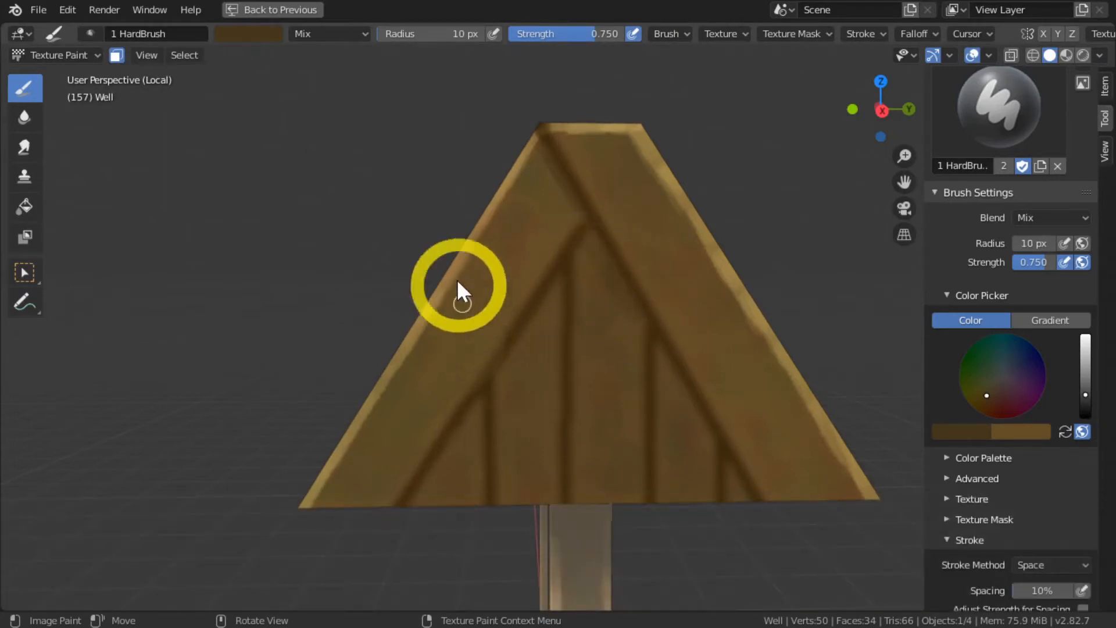
middle_drag(405, 306, 372, 305)
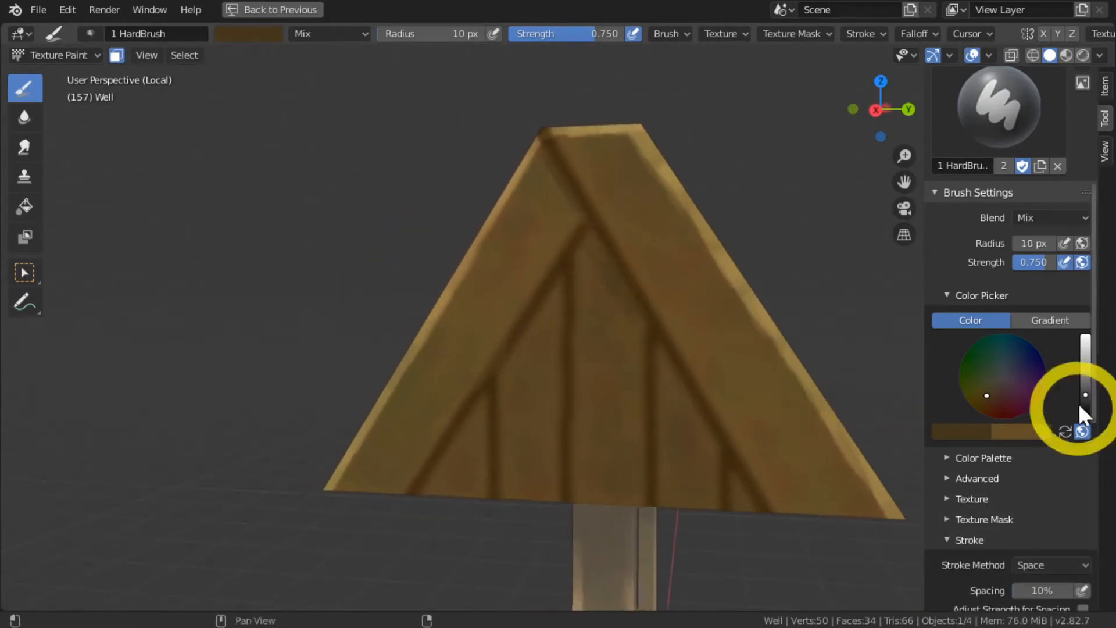
Sample the plank brown, darken it and paint deeper shadows on the planks along the right-hand sloping trim.
key(s)
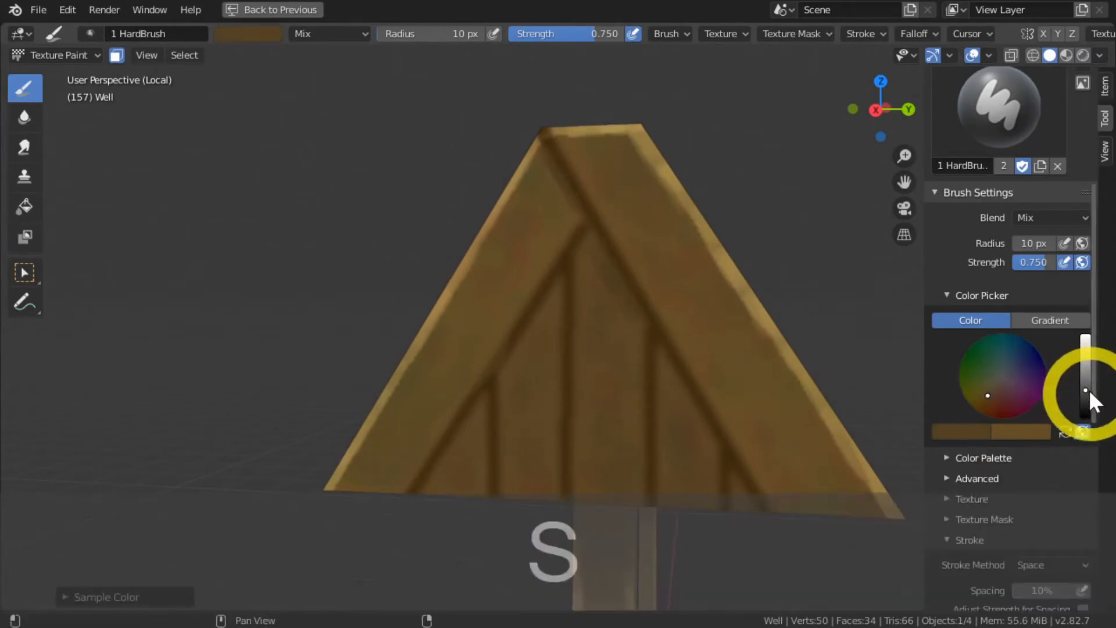
drag(1089, 390, 1089, 399)
mouse_move(599, 238)
mouse_down()
mouse_move(591, 247)
mouse_move(623, 293)
mouse_move(596, 260)
mouse_move(611, 281)
mouse_up()
mouse_move(714, 434)
mouse_down()
mouse_move(665, 354)
mouse_move(749, 500)
mouse_move(738, 479)
mouse_up()
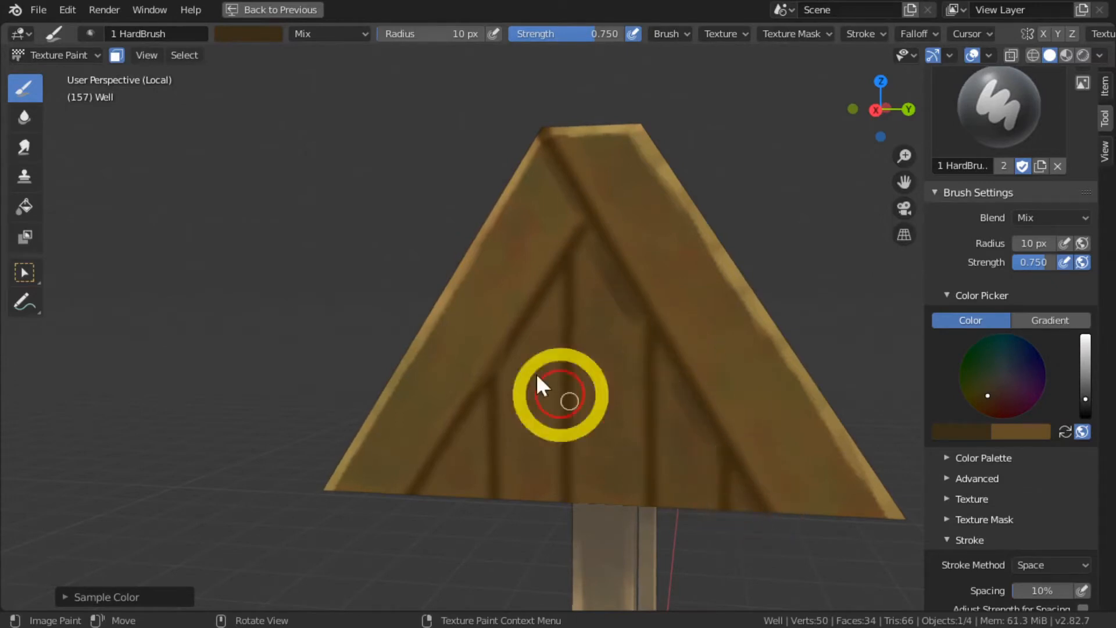
Shade the planks under the left-hand trim and the apex, and blend the shadows using sampled browns.
mouse_move(551, 301)
mouse_down()
mouse_move(459, 441)
mouse_move(303, 624)
mouse_up()
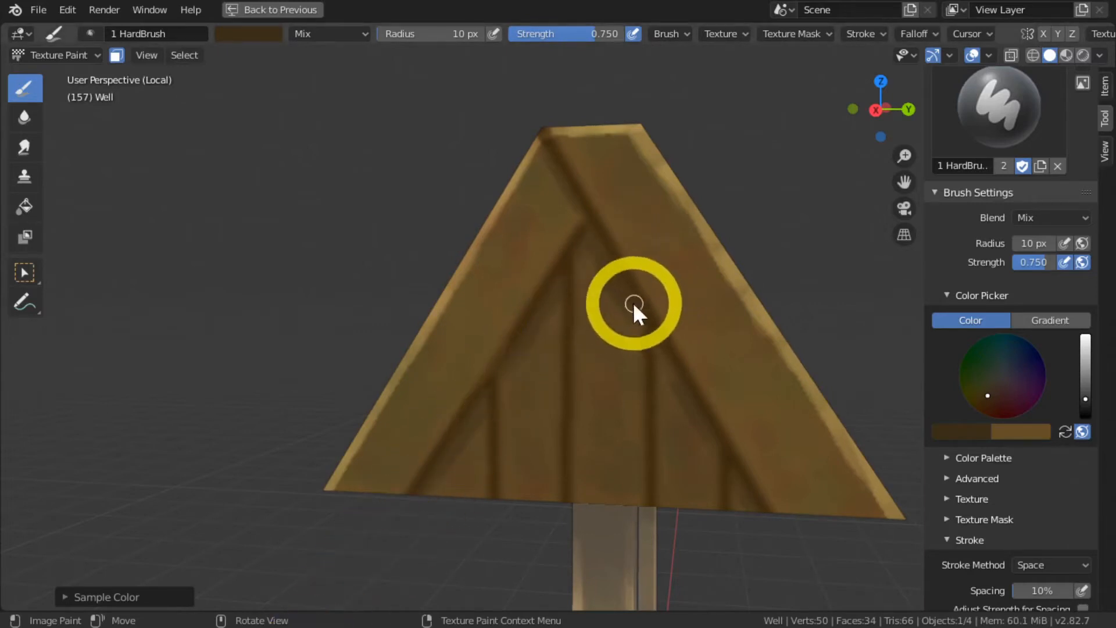
mouse_move(630, 299)
mouse_down()
mouse_move(589, 248)
mouse_move(393, 434)
mouse_up()
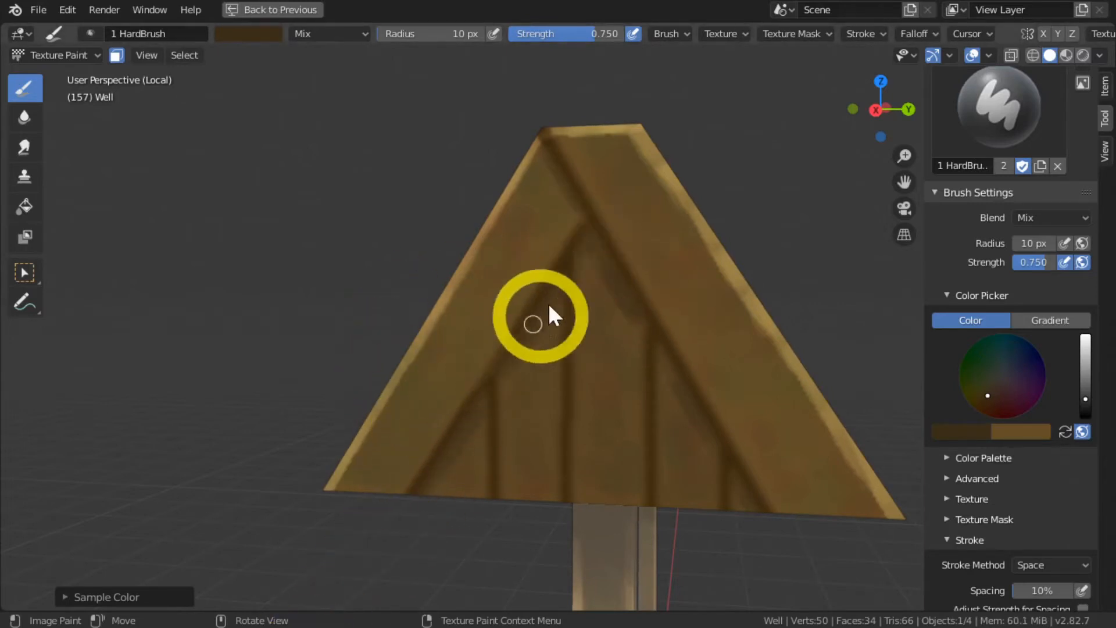
mouse_move(613, 269)
mouse_down()
mouse_move(666, 392)
mouse_move(748, 502)
mouse_move(510, 337)
mouse_move(581, 264)
mouse_move(523, 349)
mouse_move(570, 306)
mouse_move(595, 253)
mouse_move(579, 283)
mouse_up()
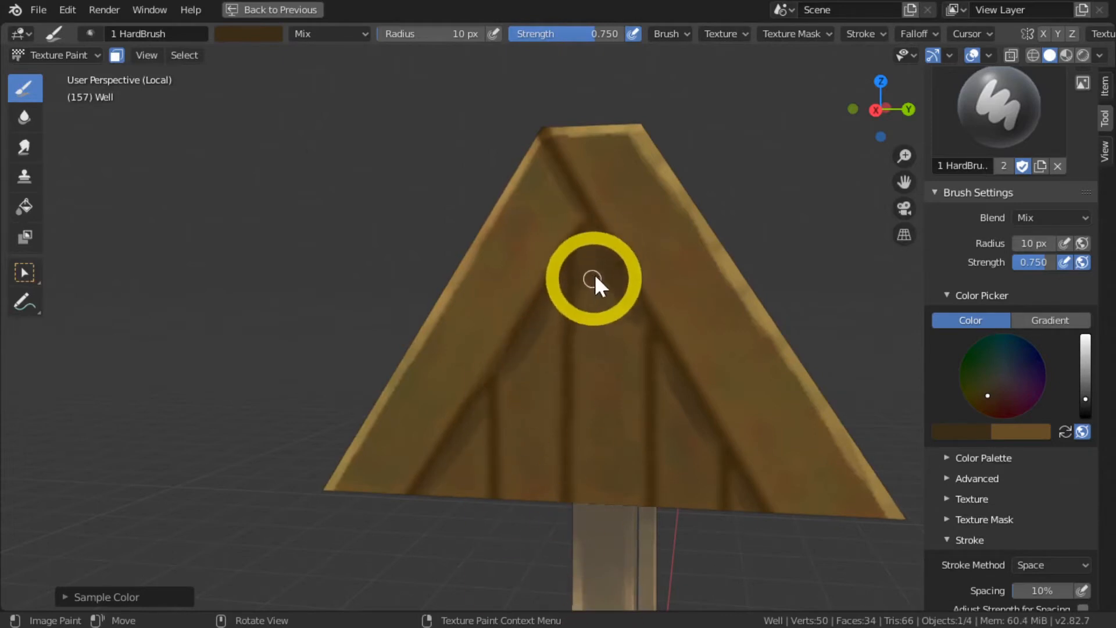
key(s)
mouse_move(591, 282)
mouse_down()
mouse_move(585, 355)
mouse_move(608, 298)
mouse_move(613, 378)
mouse_move(623, 314)
mouse_move(563, 324)
mouse_up()
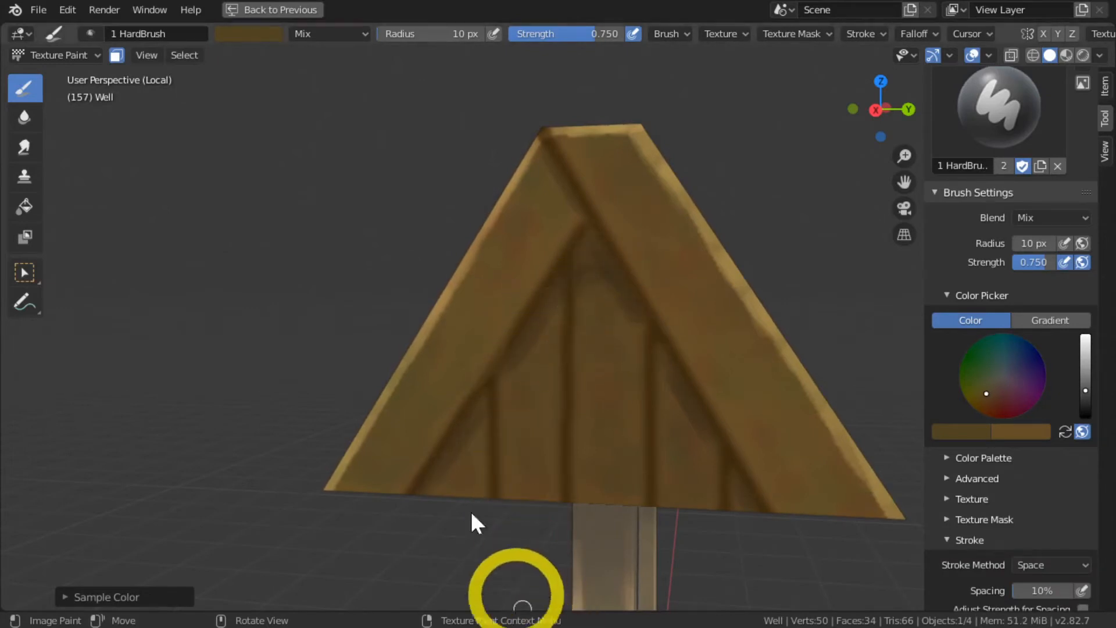
key(s)
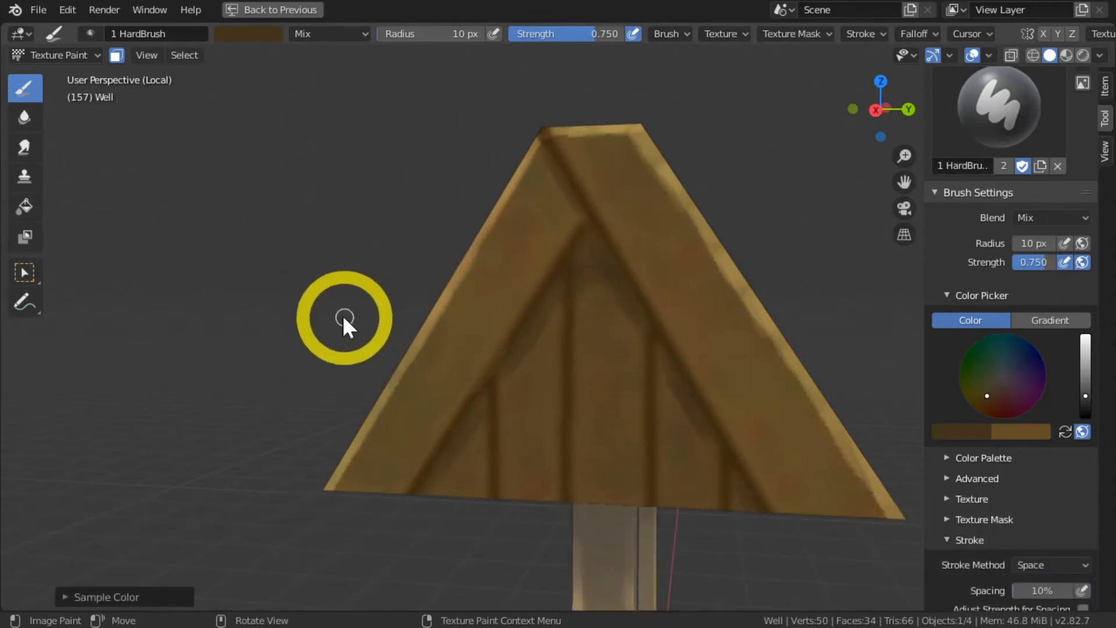
Reduce the brush radius to 8 px and soften the plank shadows under both trims with lighter browns sampled from the gable.
scroll(342, 312, down, 5)
middle_drag(341, 312, 322, 348)
scroll(322, 348, down, 3)
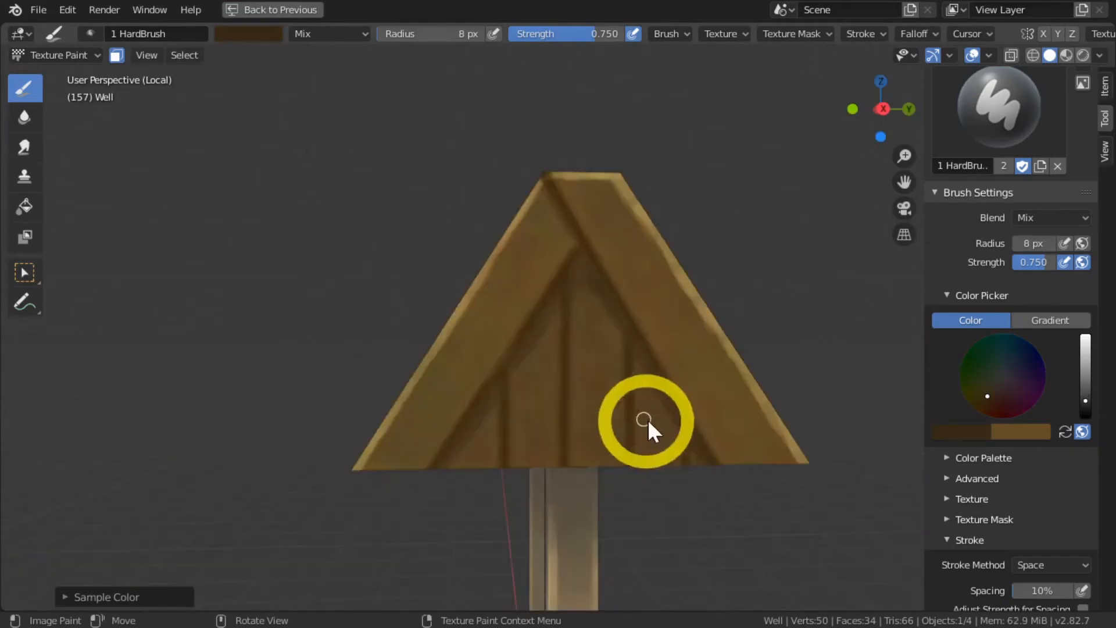
key(s)
click(660, 425)
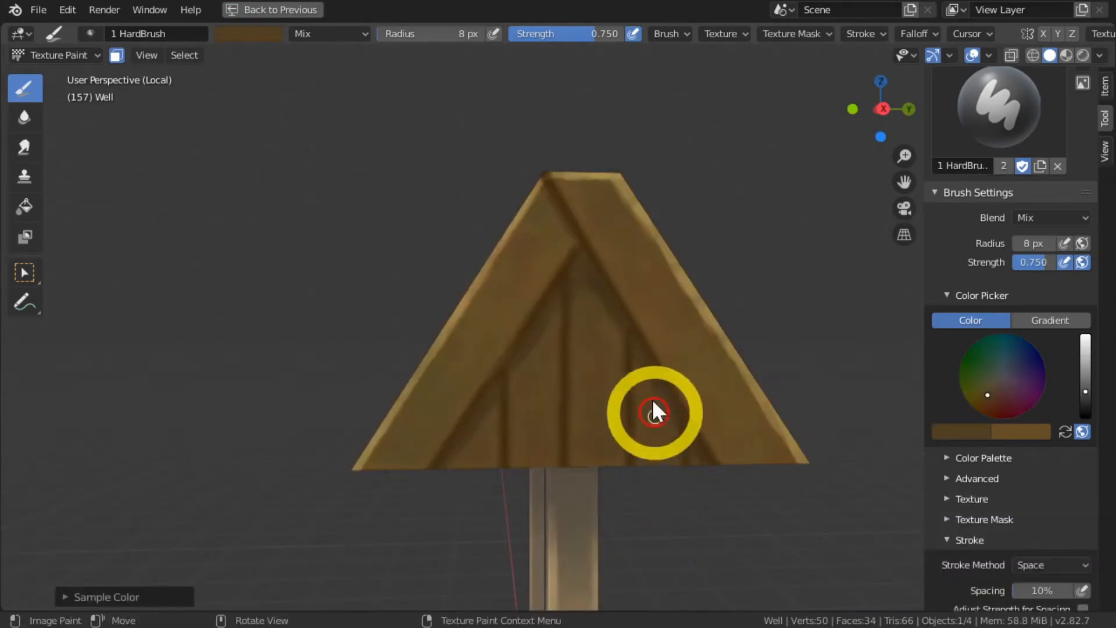
key(s)
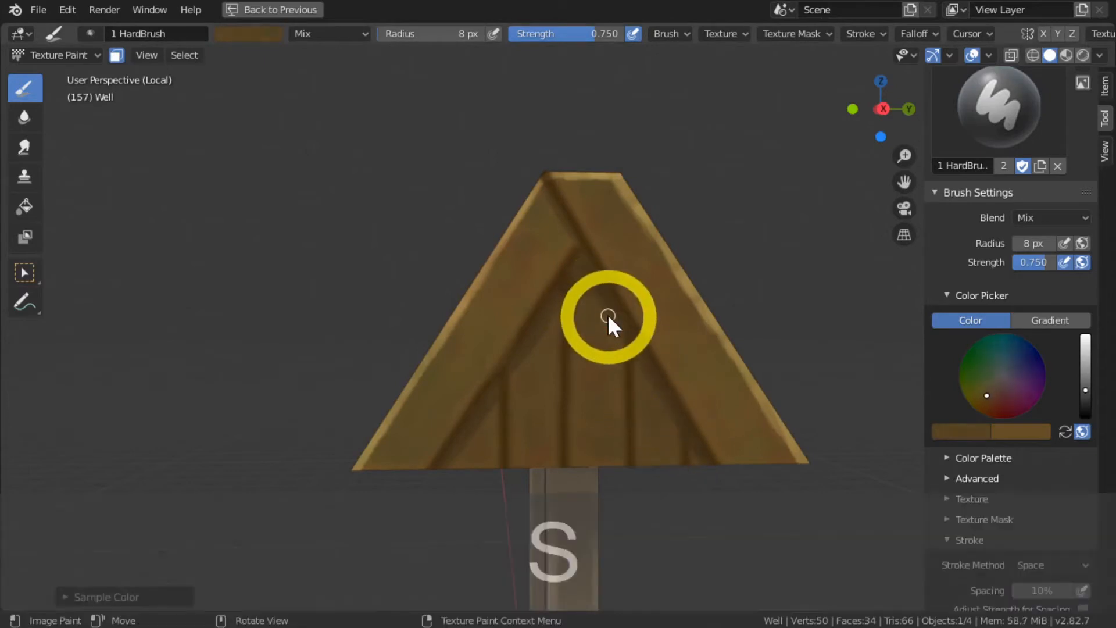
click(532, 351)
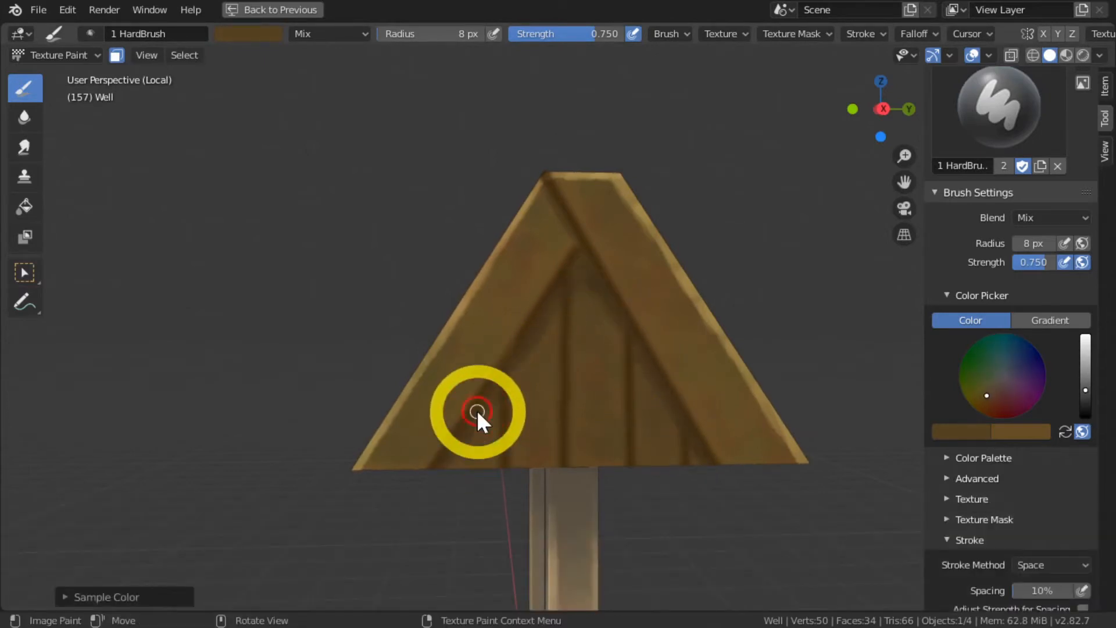
Examine the whole well from its tiled roof side and compare it with the reference painting.
scroll(309, 299, down, 8)
mouse_move(309, 299)
middle_down()
mouse_move(396, 464)
mouse_move(525, 484)
mouse_move(518, 523)
mouse_move(386, 505)
mouse_move(438, 506)
mouse_move(274, 451)
middle_up()
scroll(386, 505, up, 3)
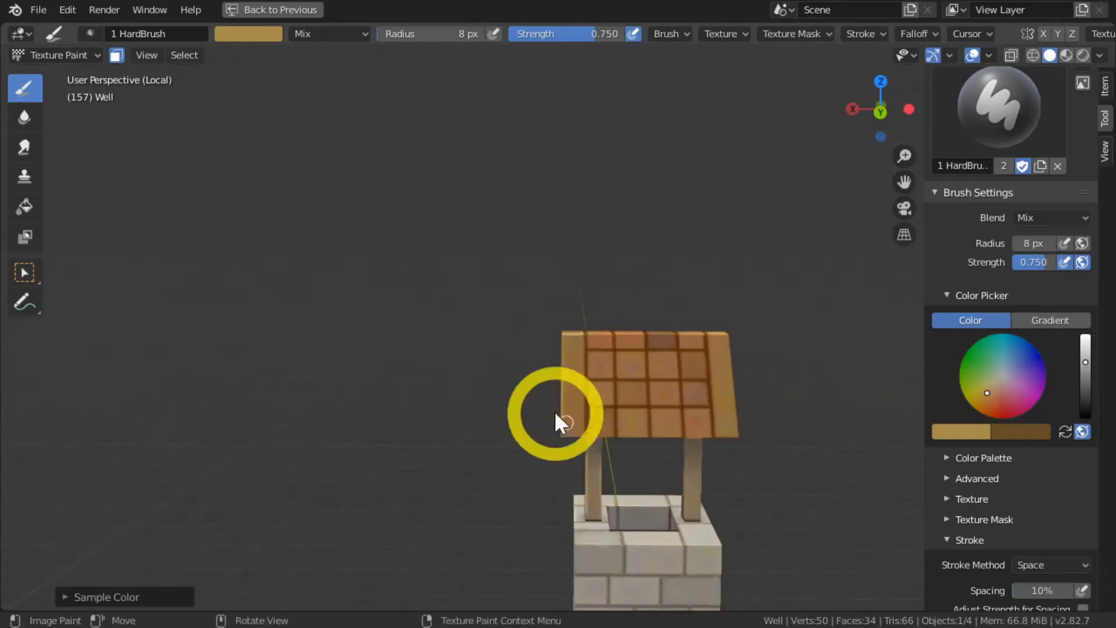
shift+middle_drag(567, 420, 433, 399)
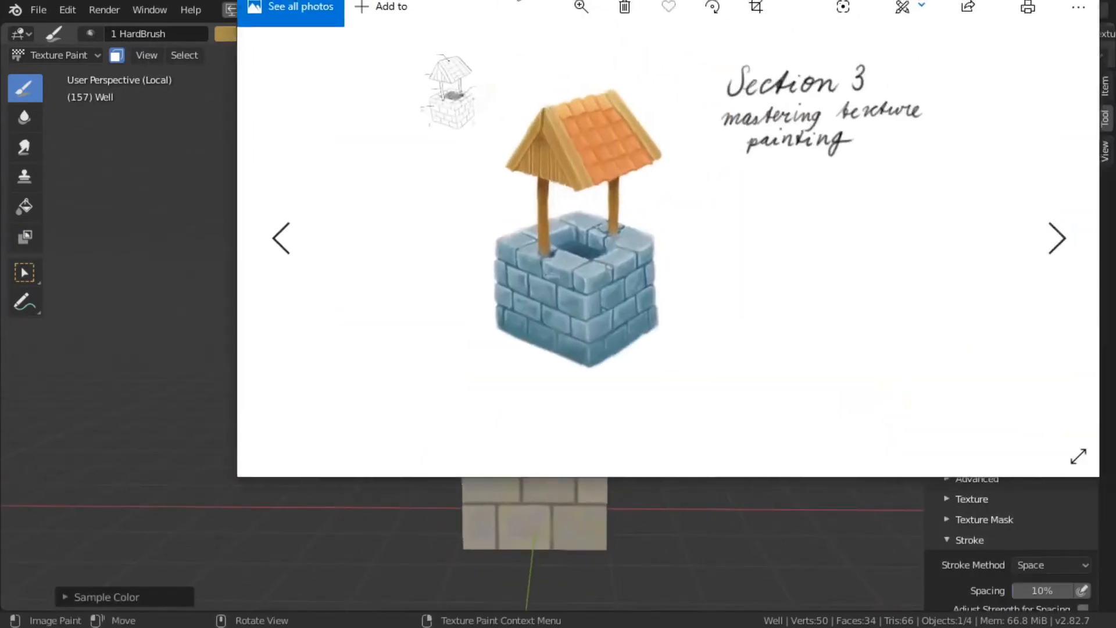
Compare the roof tiles on the model with the reference painting sketchSection3.png and close the reference.
drag(543, 1, 443, 102)
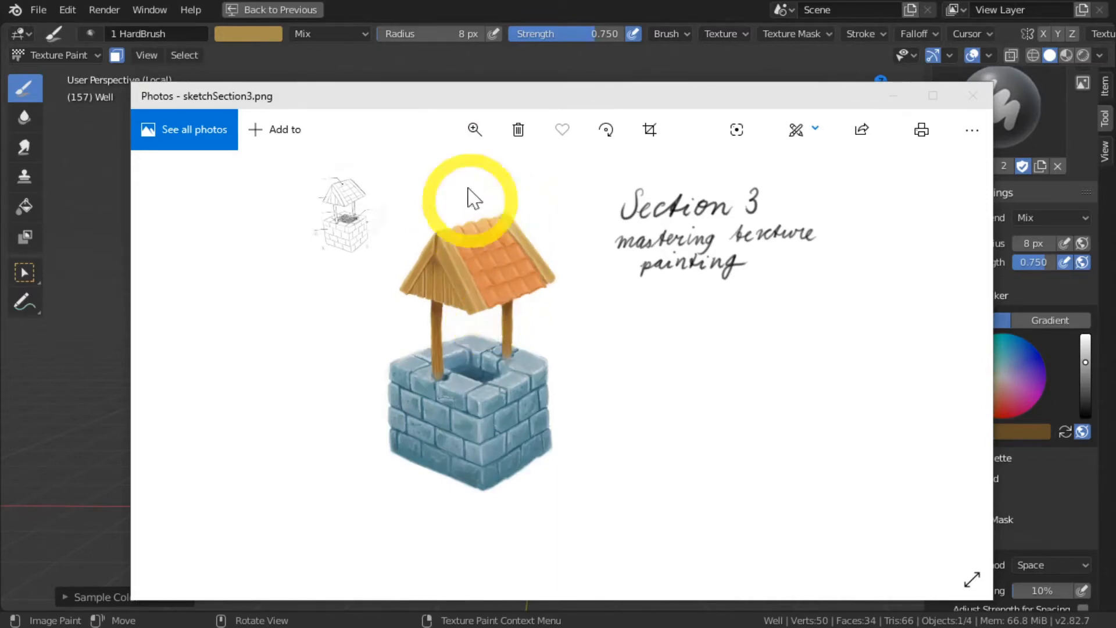
drag(477, 102, 855, 423)
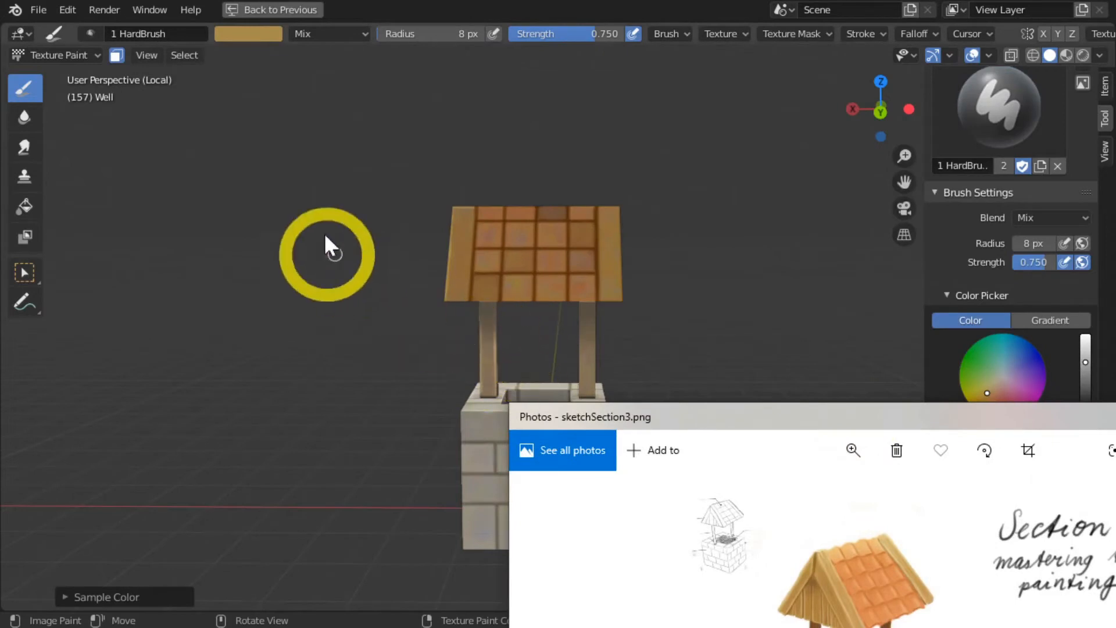
drag(725, 428, 418, 104)
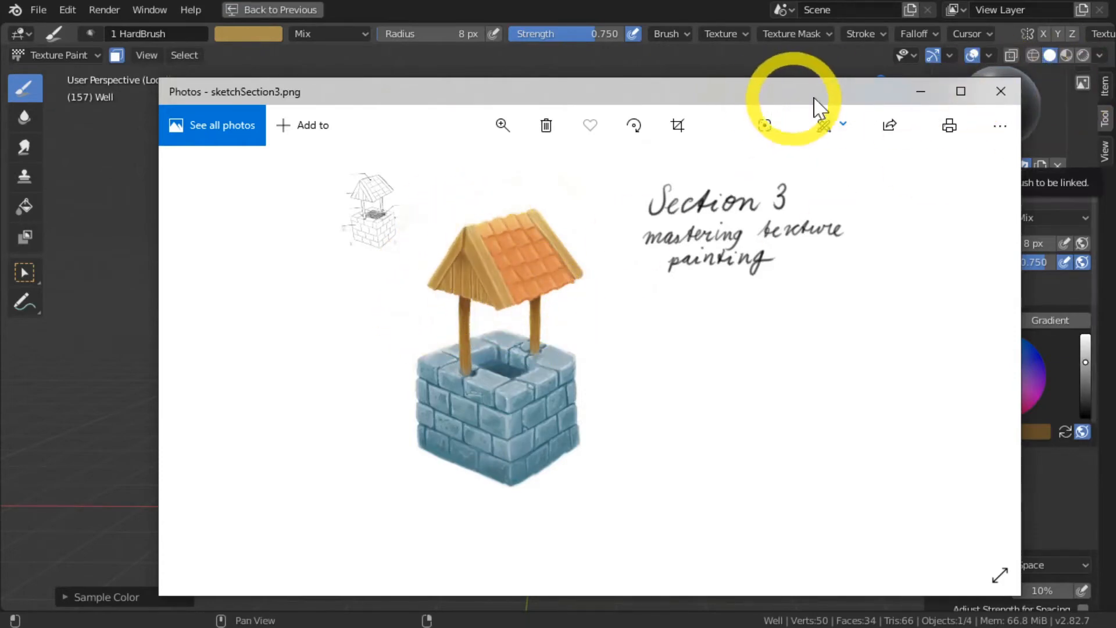
click(1001, 91)
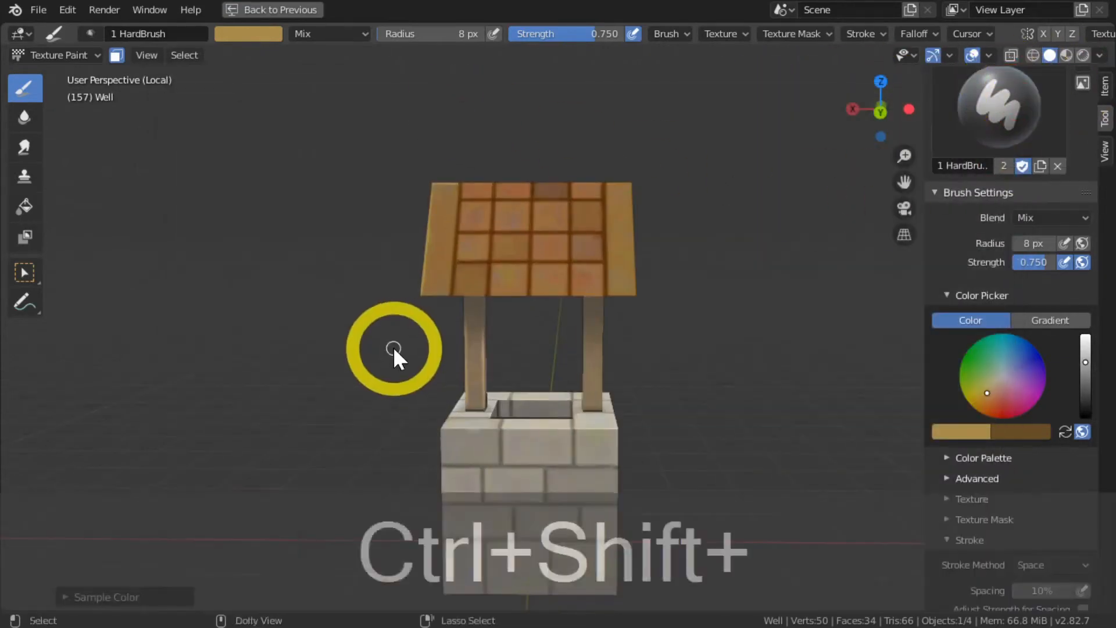
scroll(393, 346, up, 4)
shift+scroll(392, 347, up, 5)
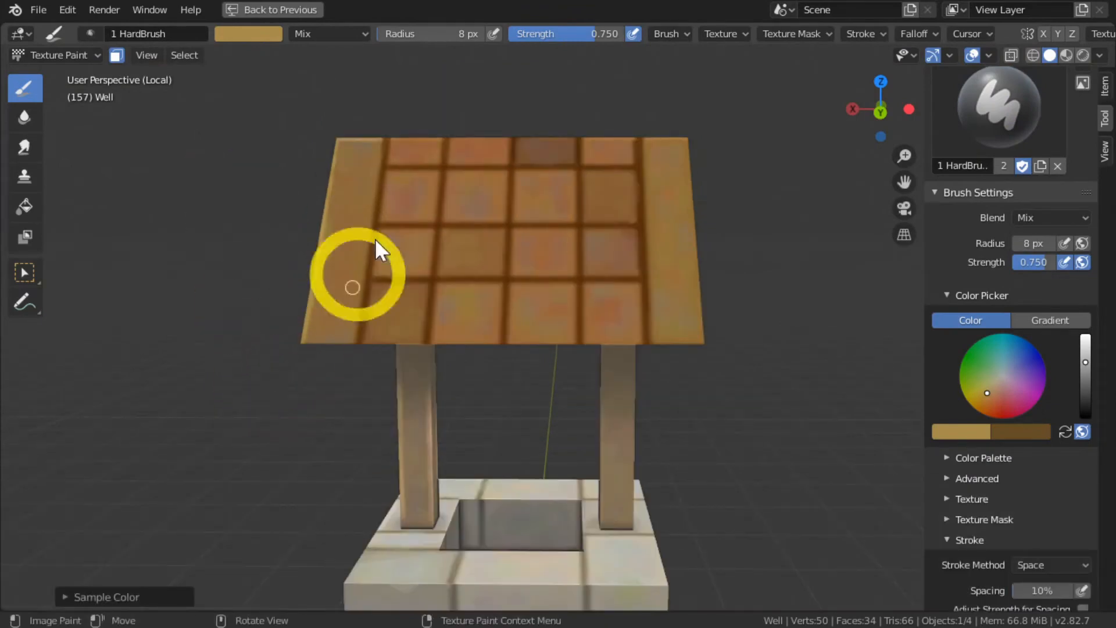
mouse_move(276, 285)
middle_down()
mouse_move(256, 281)
mouse_move(274, 286)
middle_up()
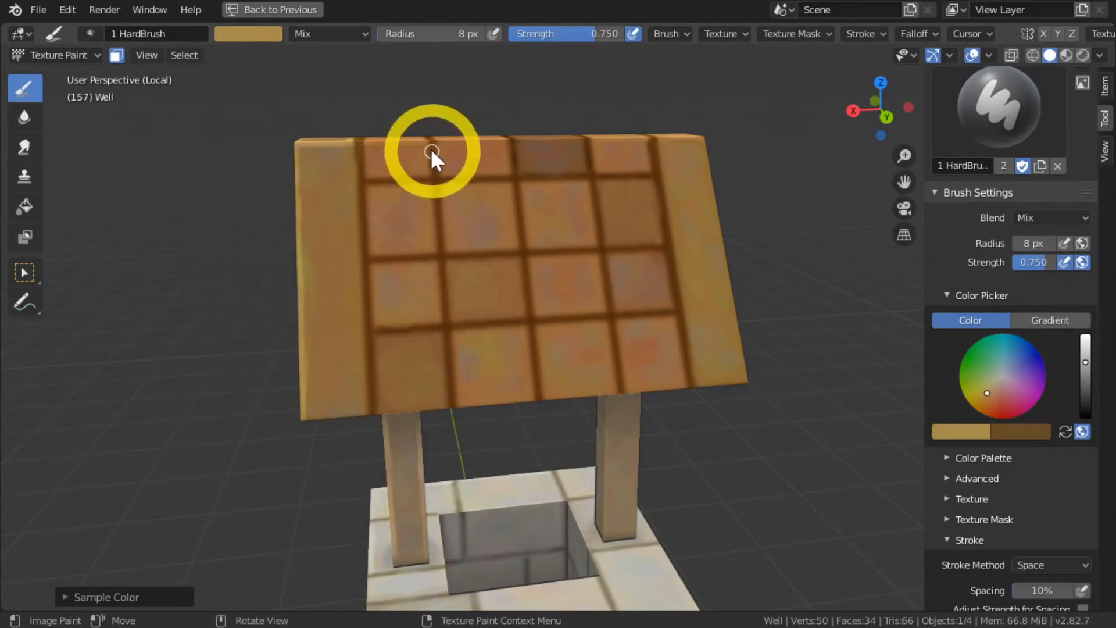
click(555, 165)
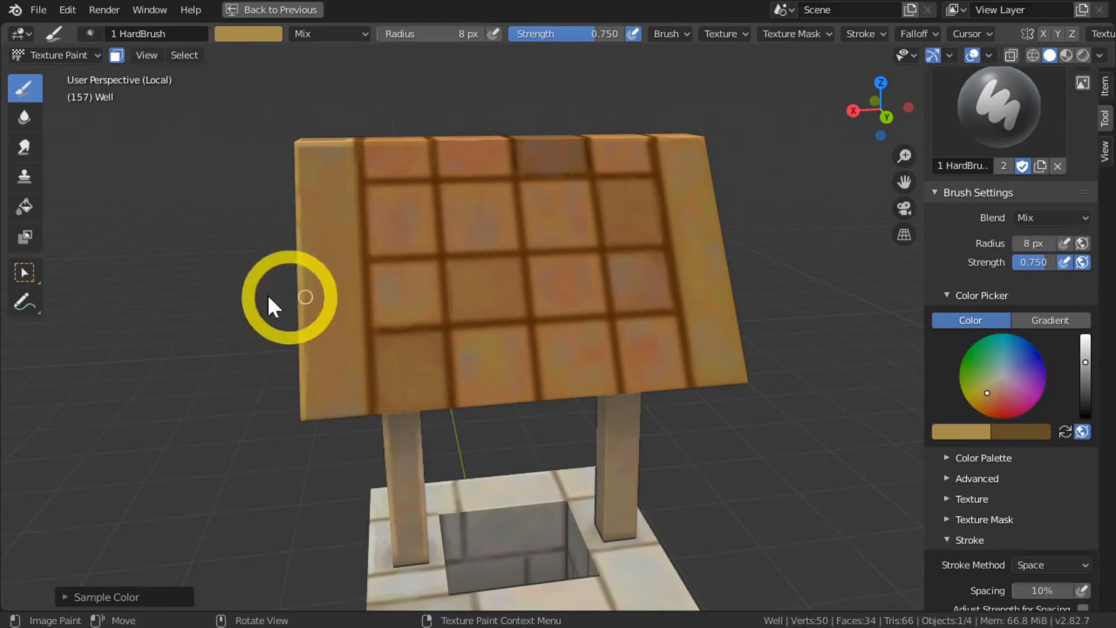
Set up a close top orthographic view of the roof and choose the 2 SoftBrush for painting.
middle_drag(189, 271, 375, 314)
key(KP_7)
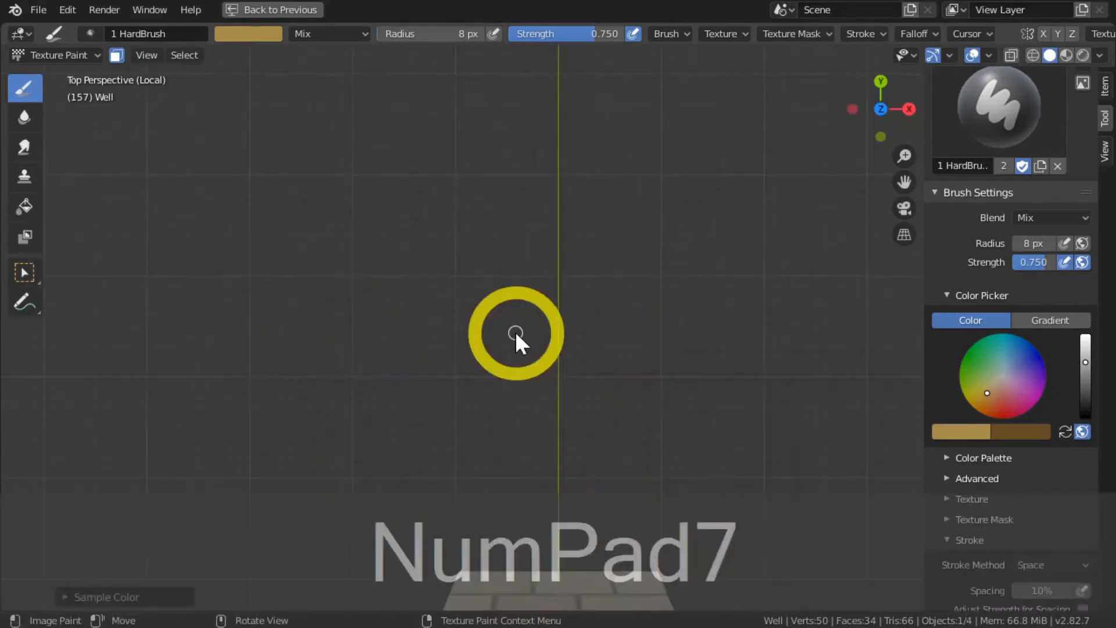
key(KP_5)
key(Home)
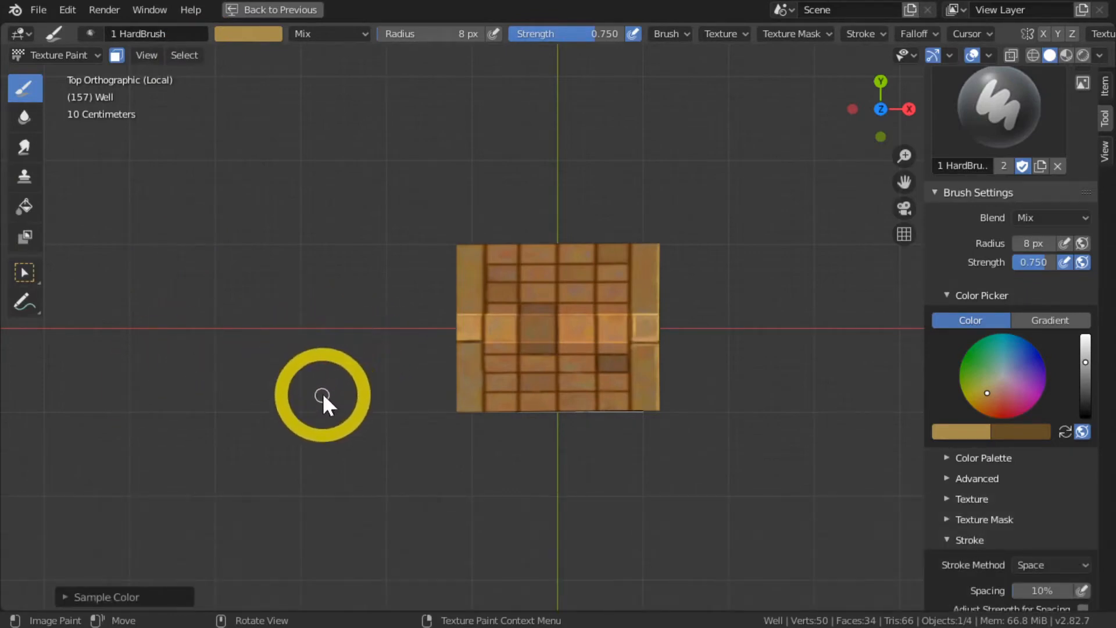
ctrl+middle_drag(319, 388, 287, 291)
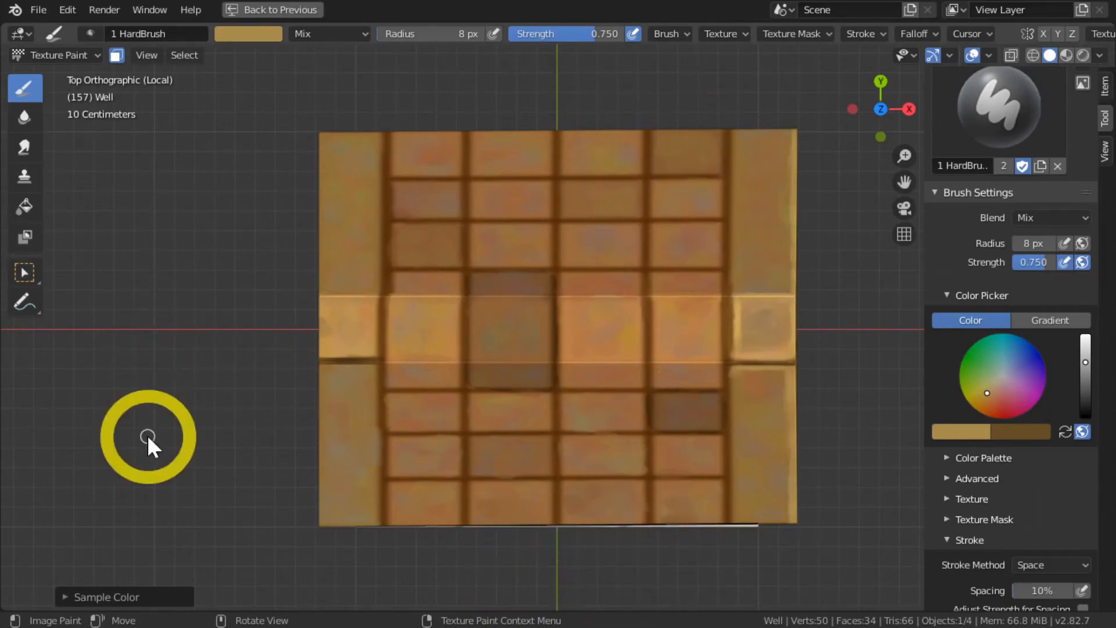
click(1001, 104)
click(611, 194)
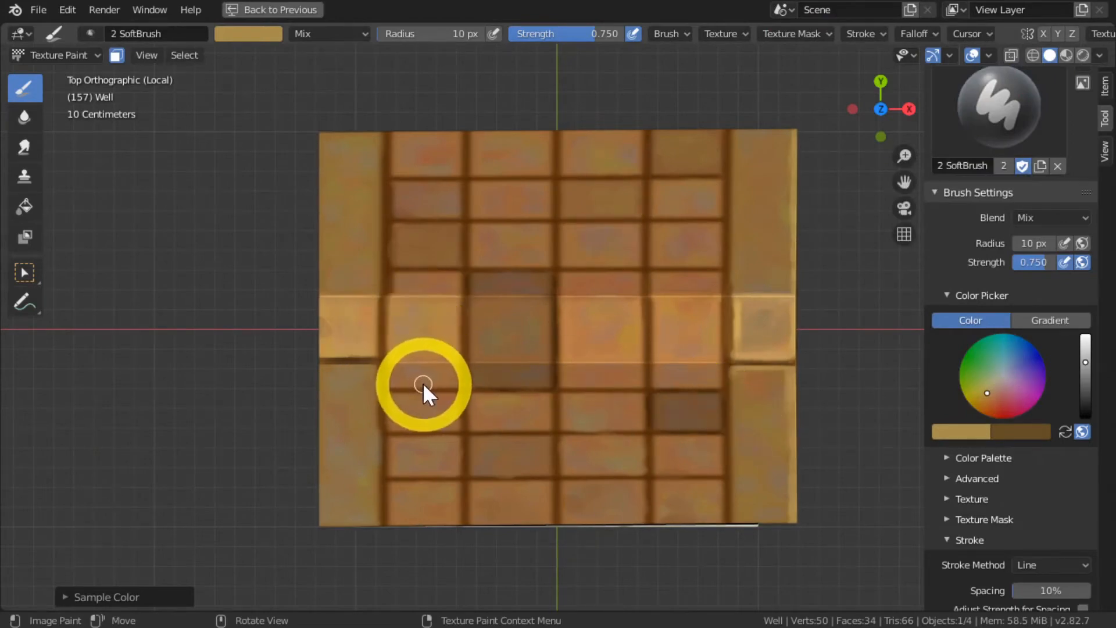
Enlarge the brush radius to 45 px and mix a bright golden yellow from the tiles' orange.
key(bracketright)
key(bracketright)
key(bracketright)
key(bracketright)
key(bracketright)
key(bracketright)
key(bracketright)
key(bracketright)
key(bracketright)
key(bracketright)
key(bracketright)
key(bracketright)
key(bracketright)
key(bracketright)
key(bracketright)
key(bracketright)
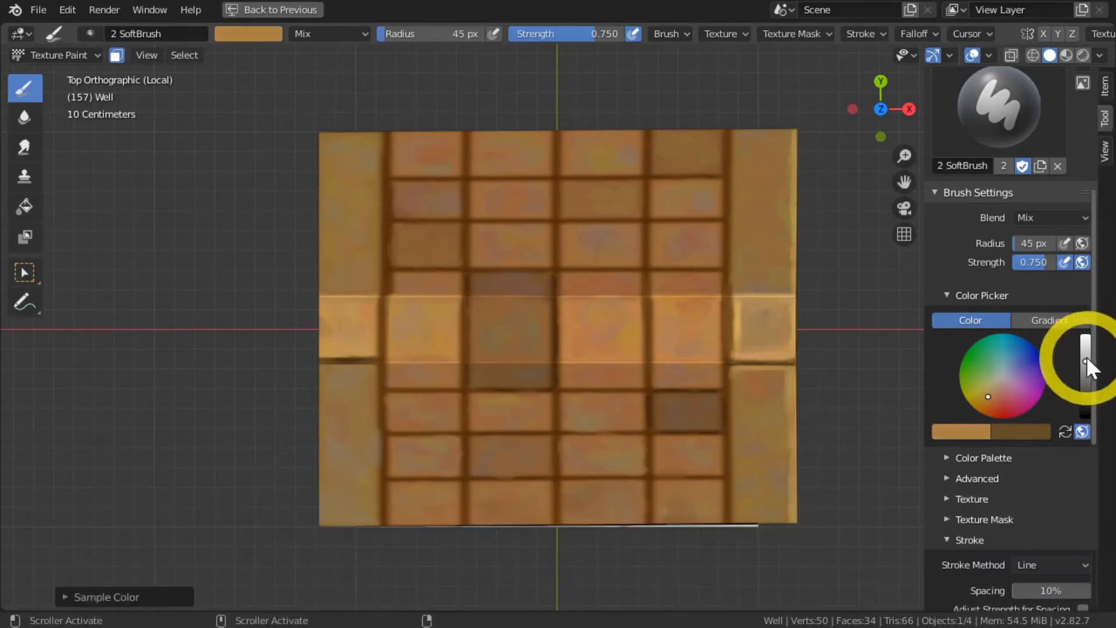
drag(1086, 357, 1086, 351)
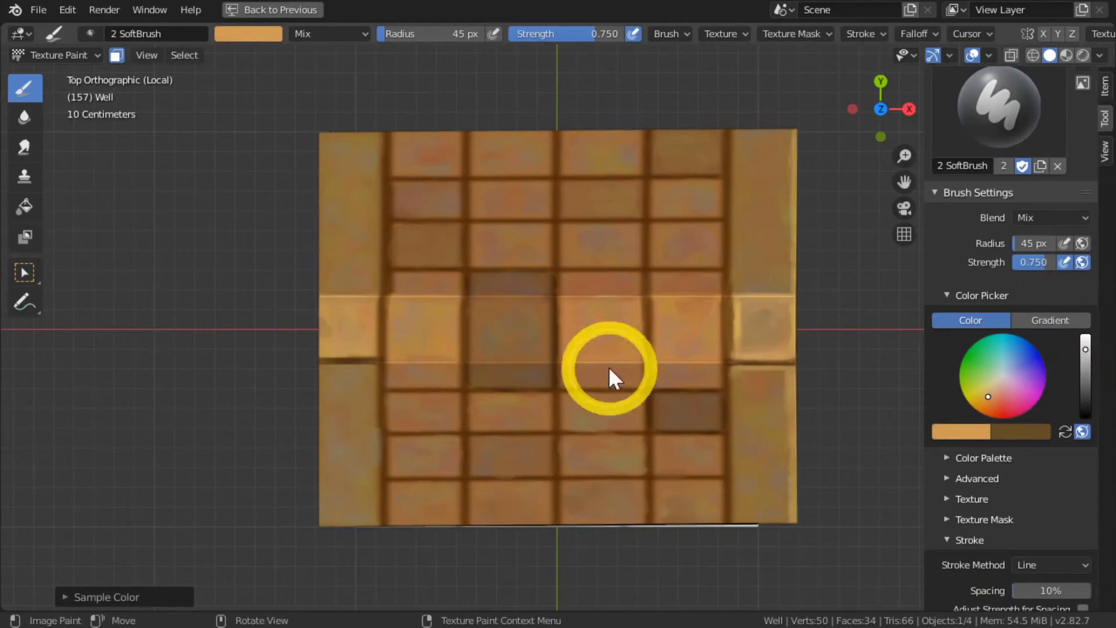
middle_drag(984, 530, 954, 343)
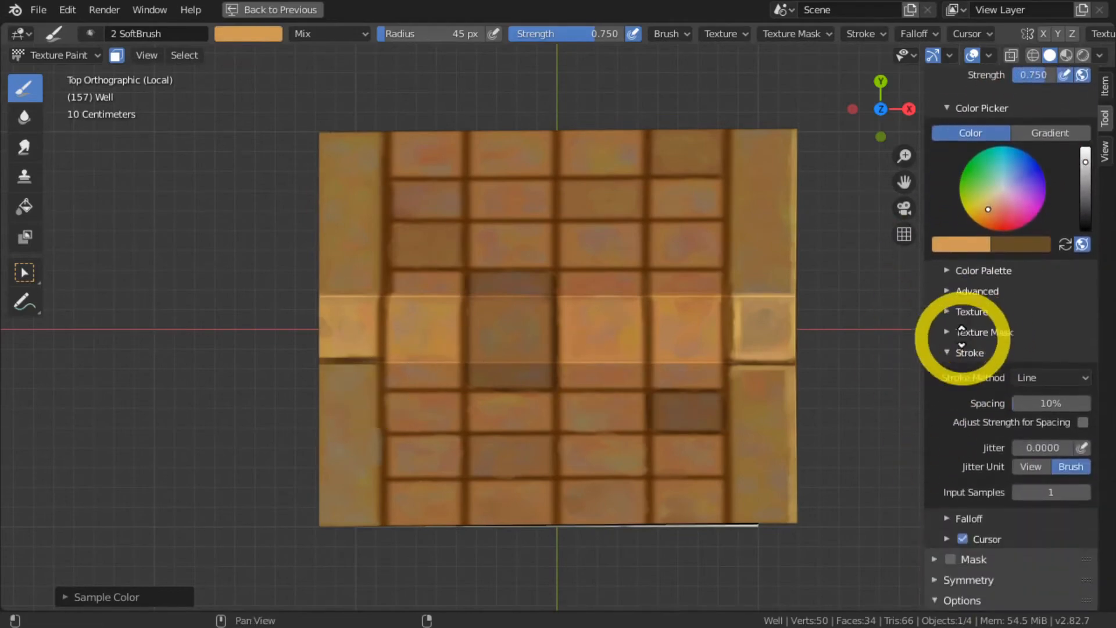
middle_drag(967, 297, 984, 603)
click(987, 482)
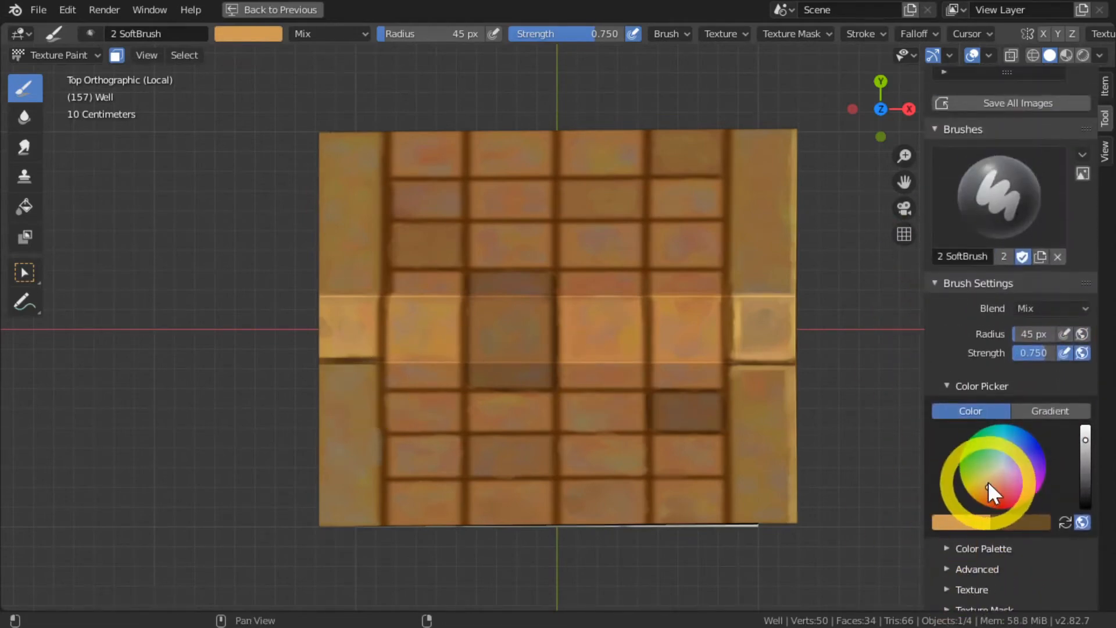
Reduce the brush radius to 36 px and paint a straight, soft golden band down each of the four tile columns.
click(413, 152)
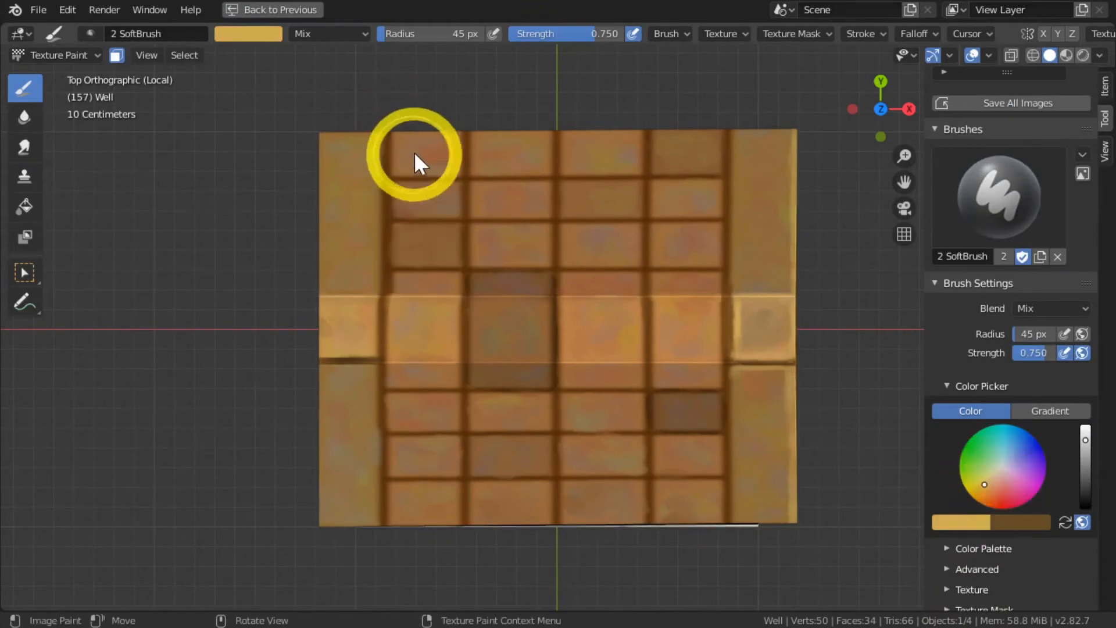
key(bracketleft)
key(bracketleft)
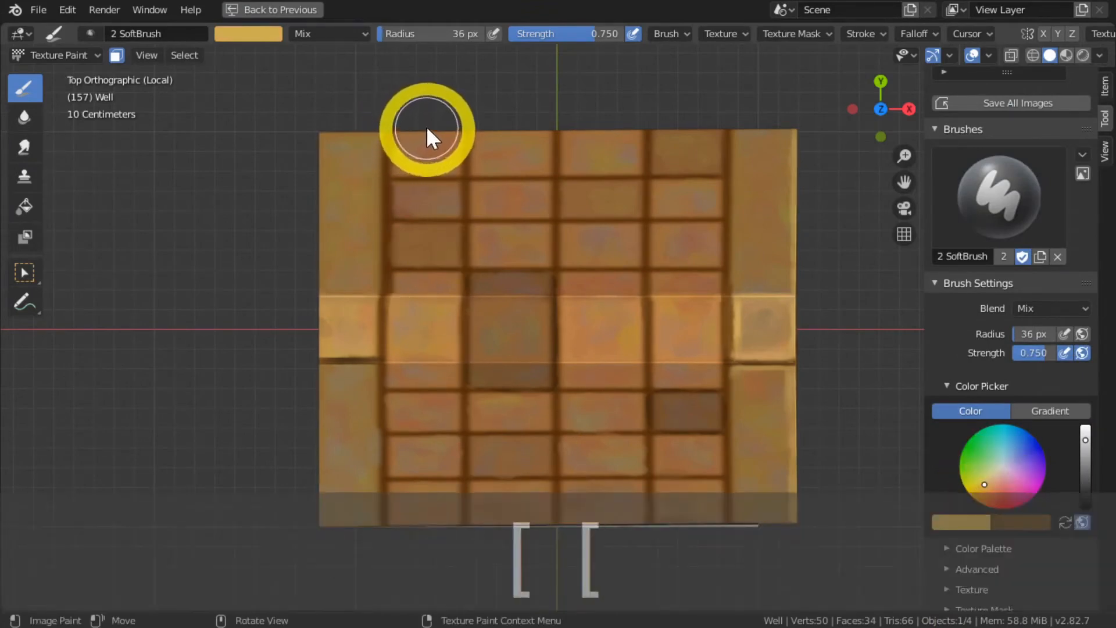
mouse_move(427, 114)
mouse_down()
mouse_move(441, 525)
mouse_move(426, 580)
mouse_up()
middle_drag(361, 541, 182, 542)
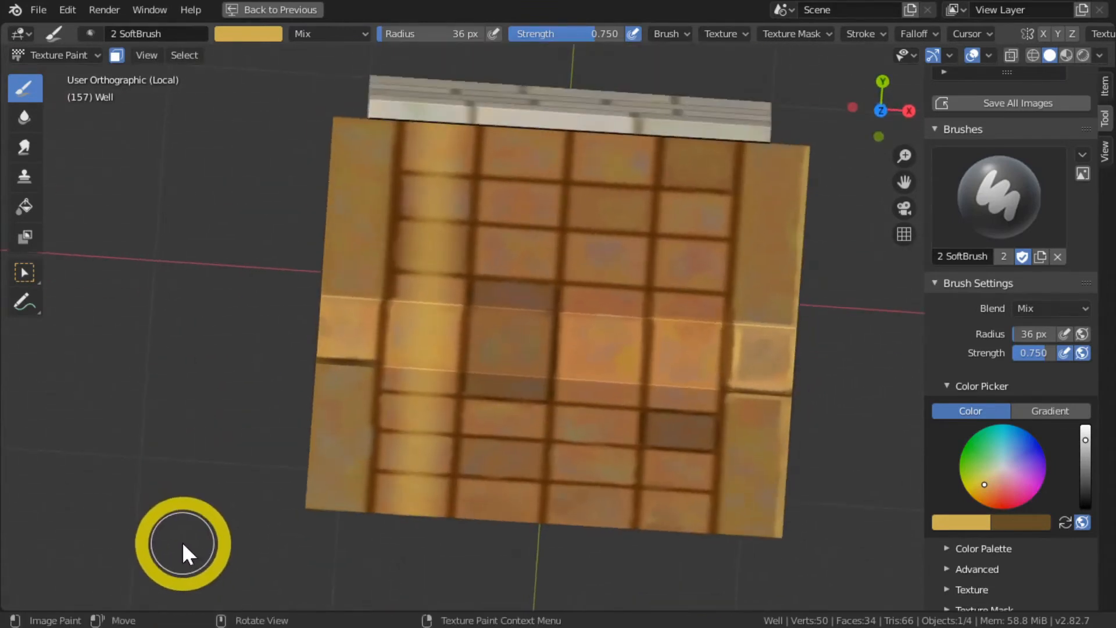
key(KP_7)
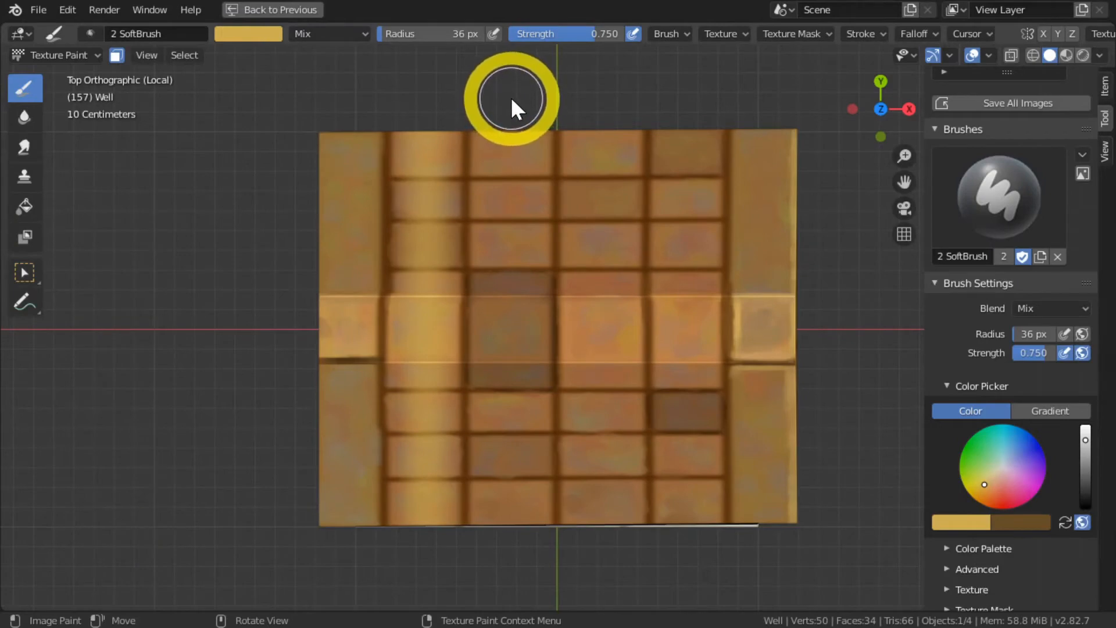
drag(510, 97, 511, 610)
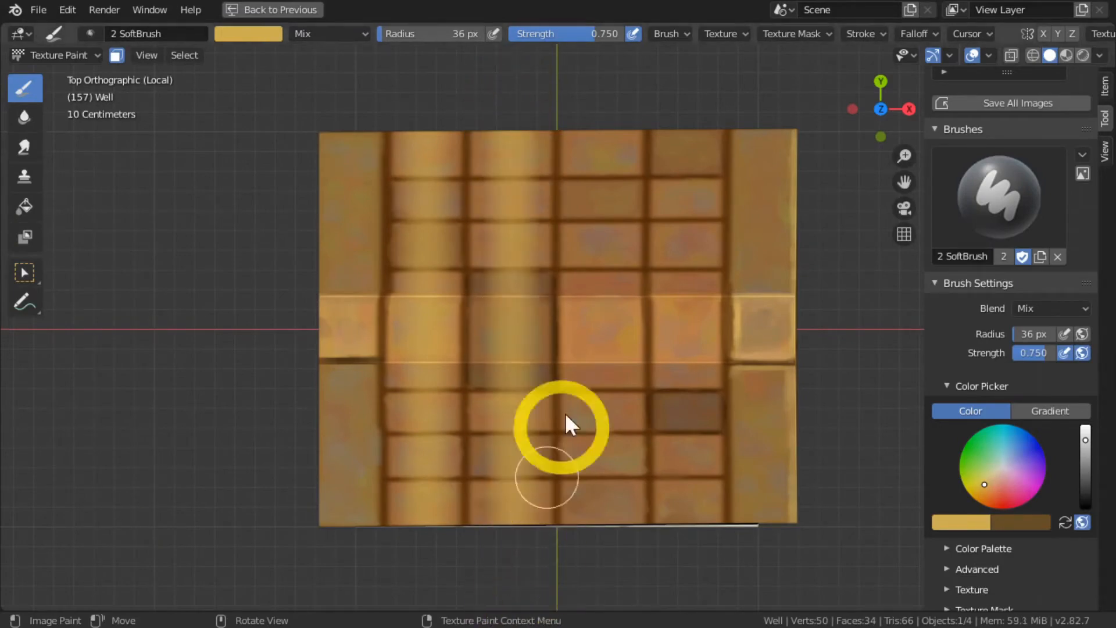
drag(602, 114, 605, 622)
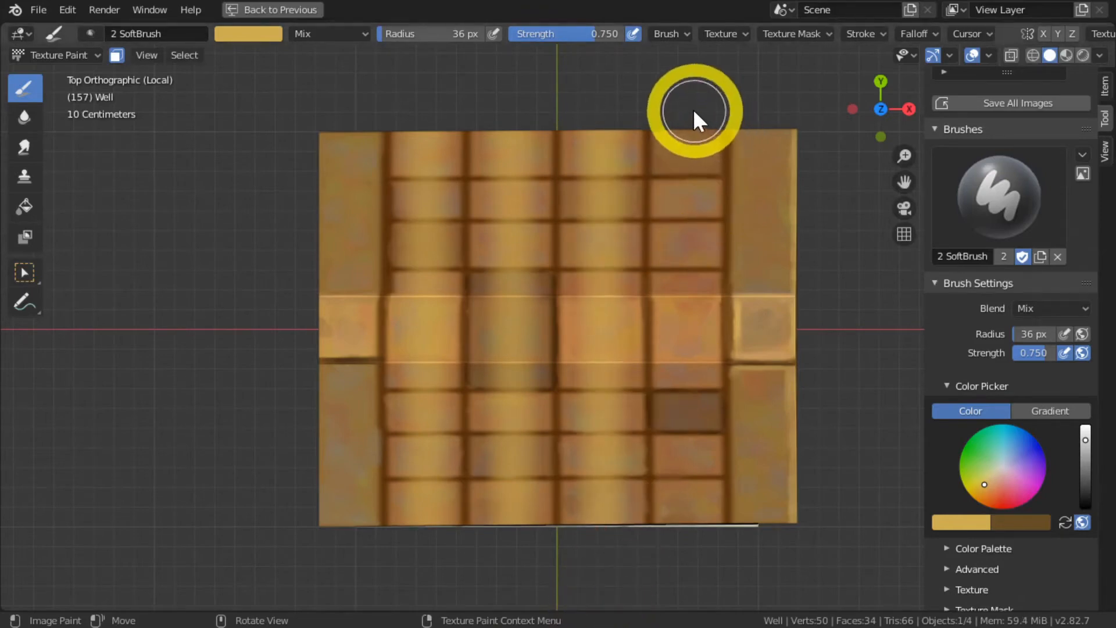
drag(692, 111, 689, 605)
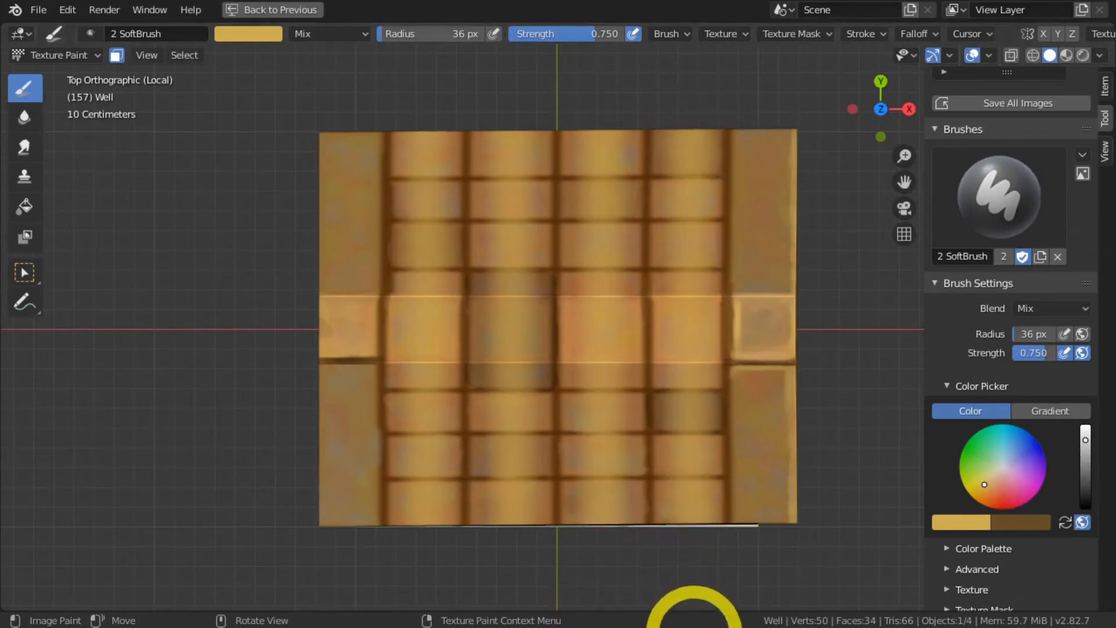
Mix a lighter, less saturated golden highlight colour and reduce the brush radius to 8 px.
middle_drag(186, 580, 195, 372)
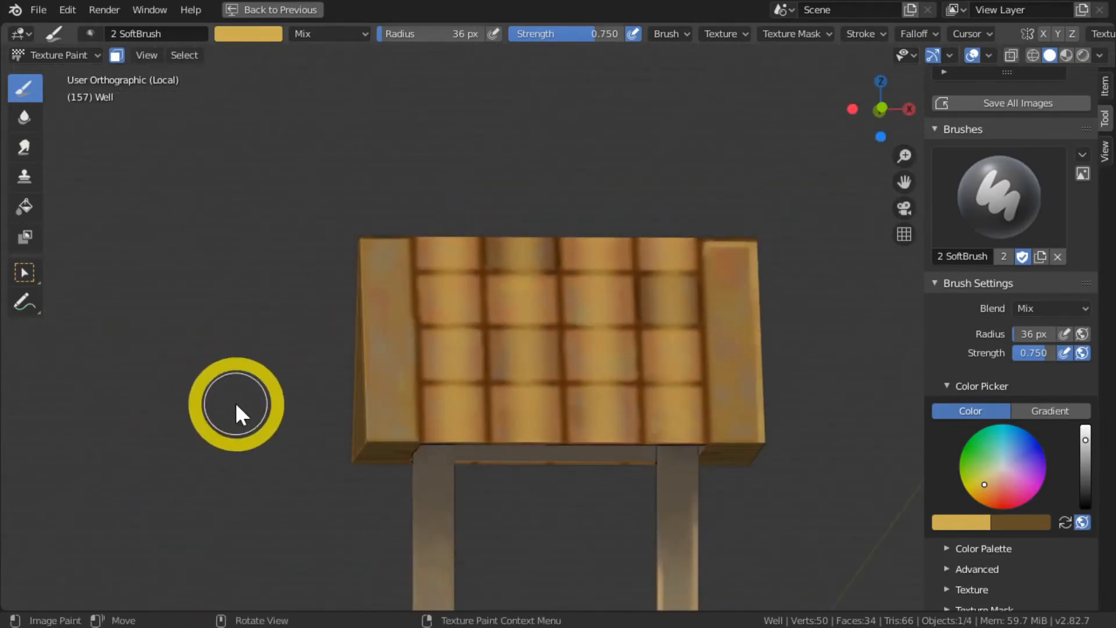
key(KP_7)
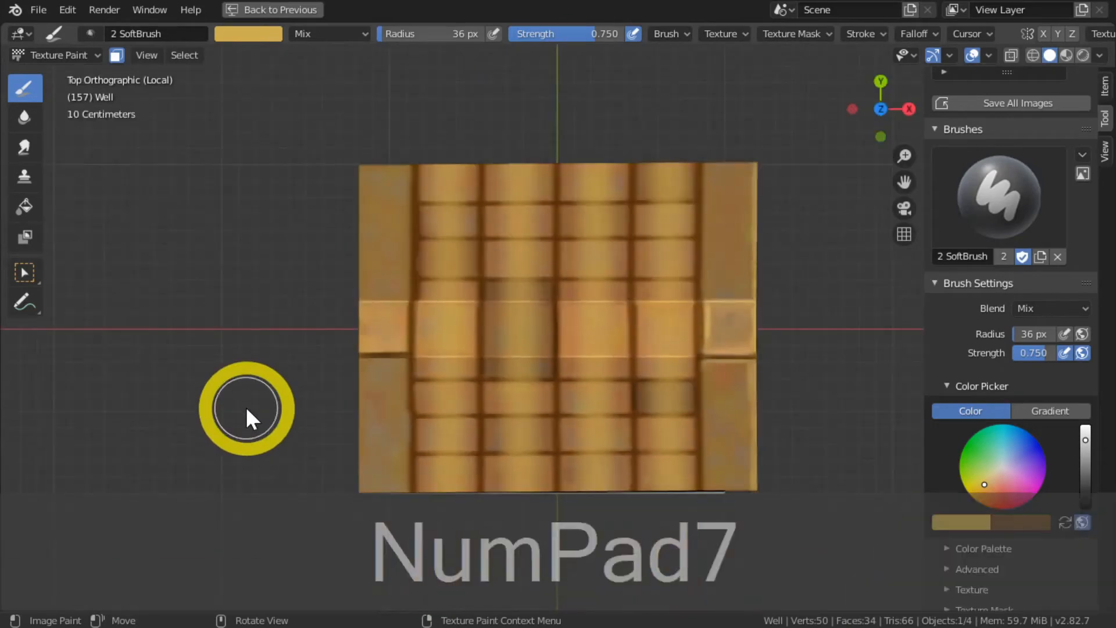
middle_drag(245, 407, 441, 214)
key(KP_7)
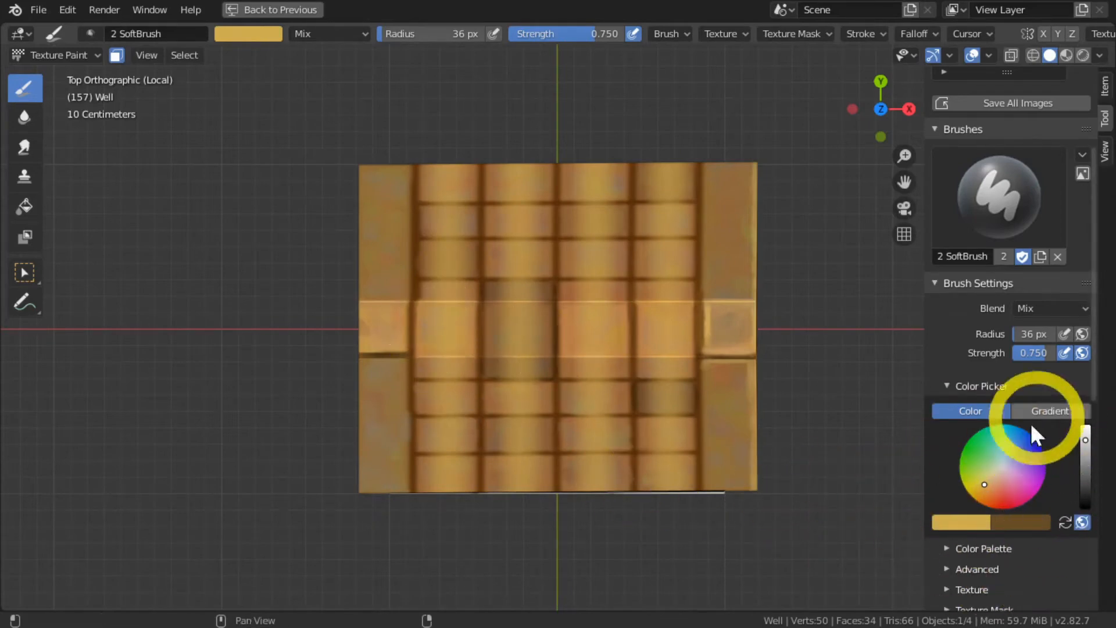
click(985, 486)
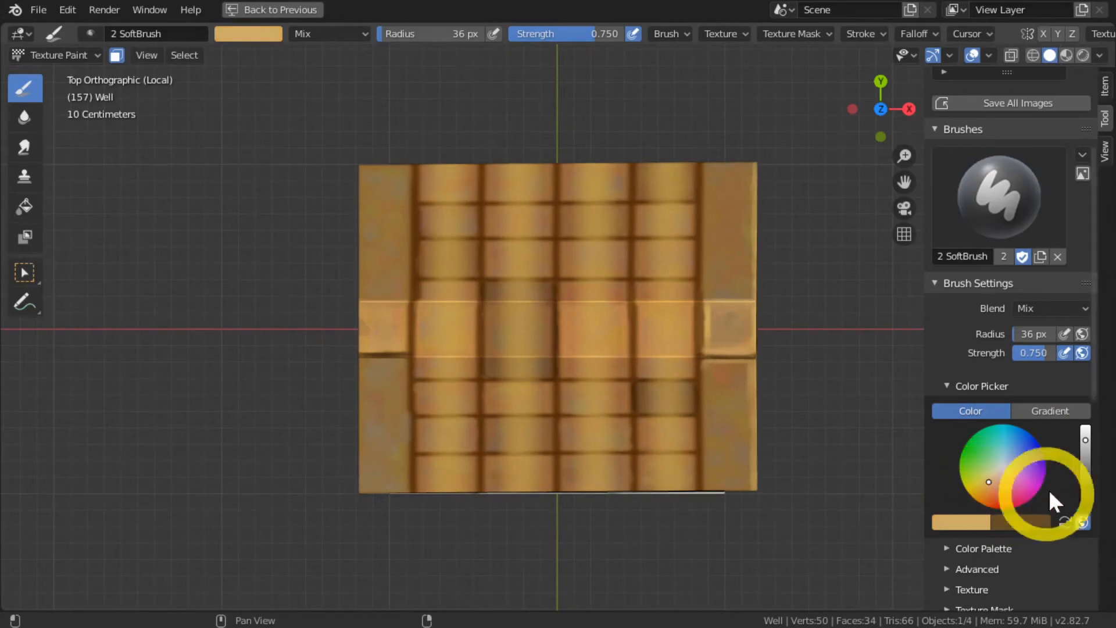
click(1085, 437)
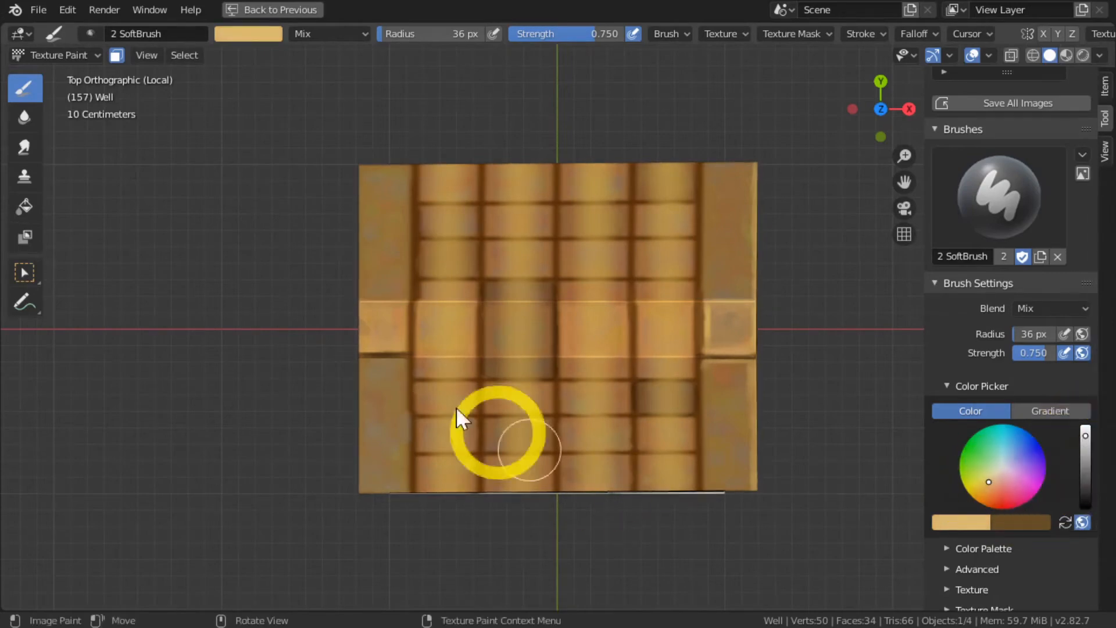
key(bracketleft)
key(bracketleft)
key(bracketleft)
key(bracketleft)
key(bracketleft)
key(bracketleft)
key(bracketleft)
key(bracketleft)
key(bracketleft)
key(bracketleft)
key(bracketleft)
key(bracketleft)
key(bracketleft)
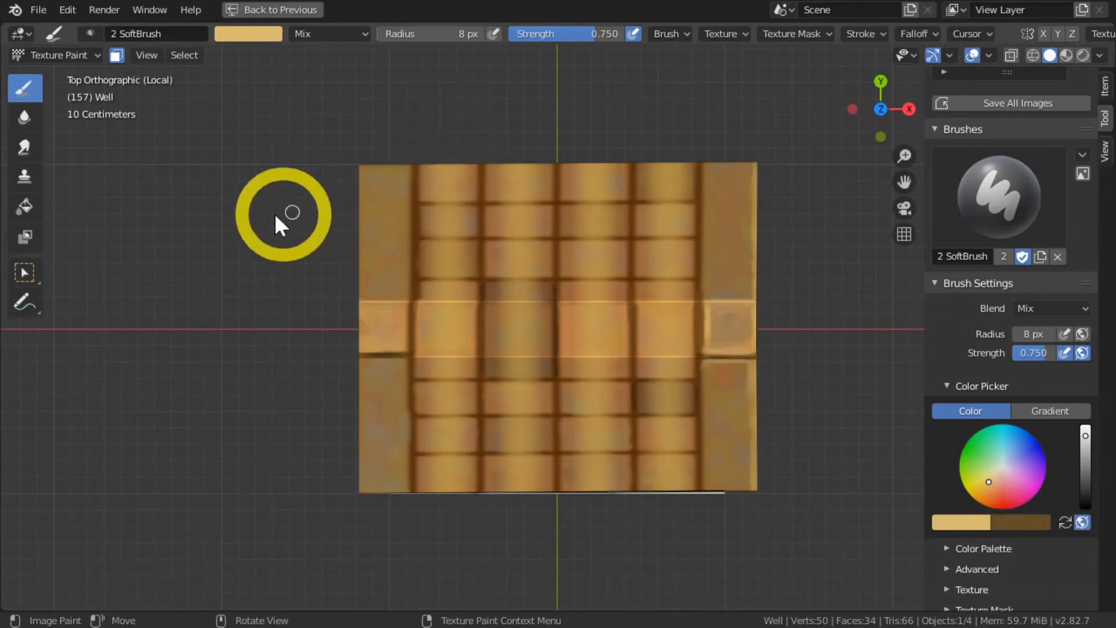
Try a thin, pale highlight line down the leftmost tile column across the ridge, and undo the stroke.
mouse_move(269, 491)
middle_down()
mouse_move(236, 385)
mouse_move(314, 395)
mouse_move(390, 366)
mouse_move(281, 406)
mouse_move(266, 423)
middle_up()
key(KP_7)
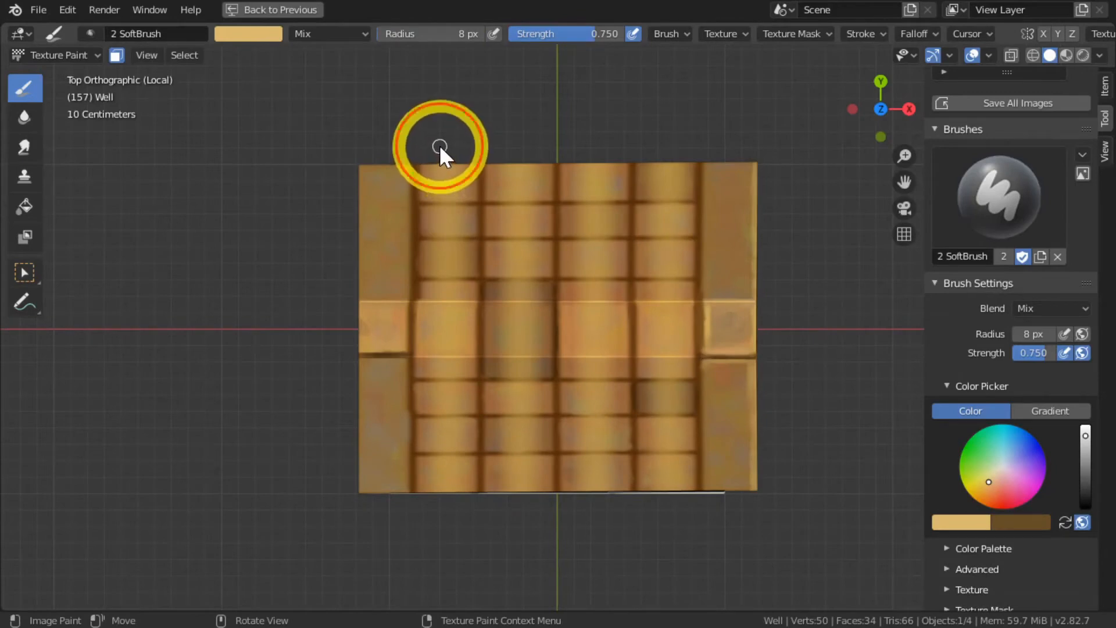
drag(440, 150, 441, 551)
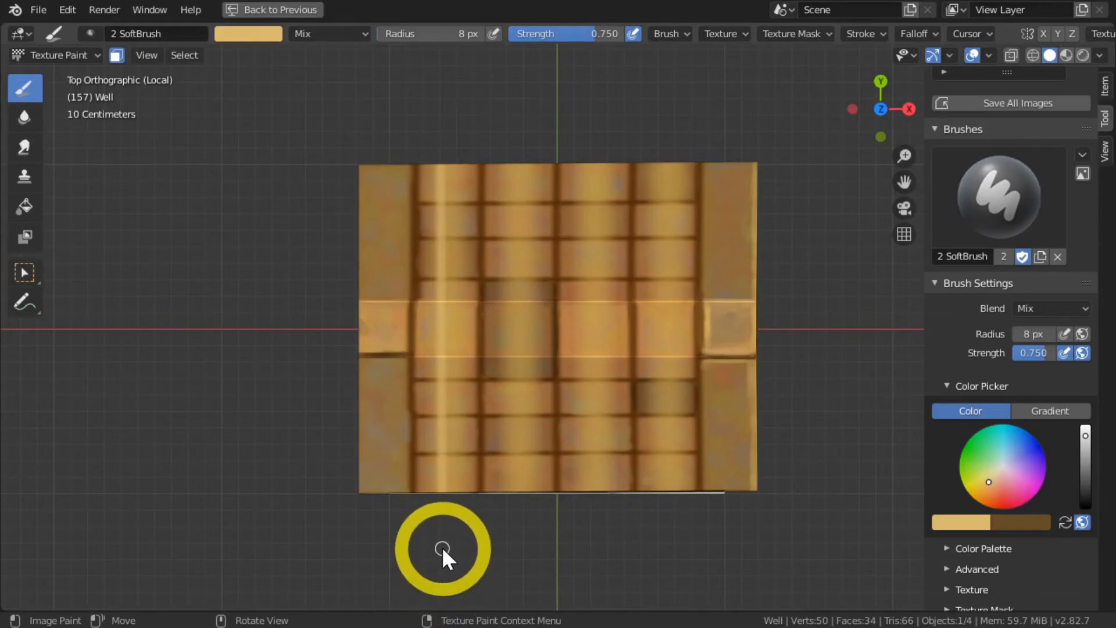
middle_drag(234, 458, 292, 386)
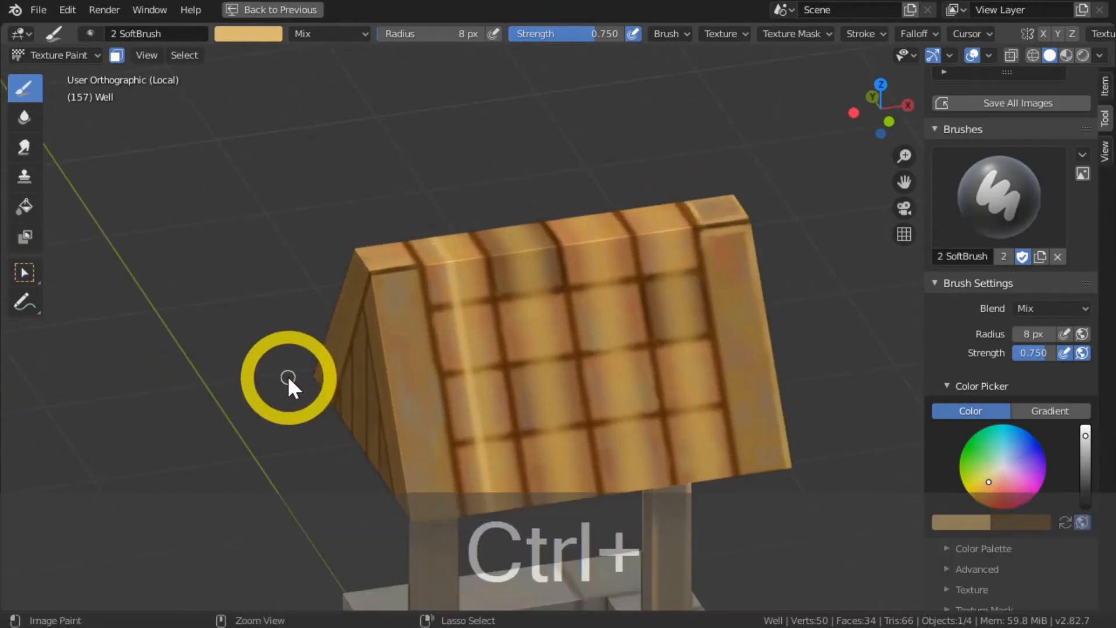
key(ctrl+z)
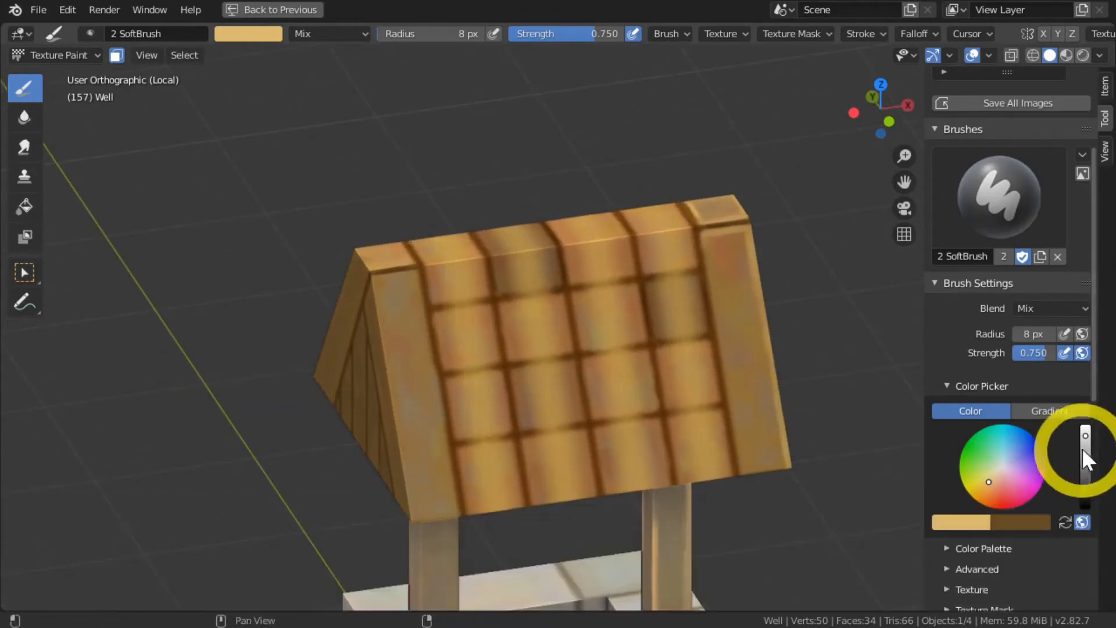
Darken the highlight colour slightly, try a 9 px line down the leftmost tile column from directly above, and undo the stroke.
drag(1083, 451, 1086, 441)
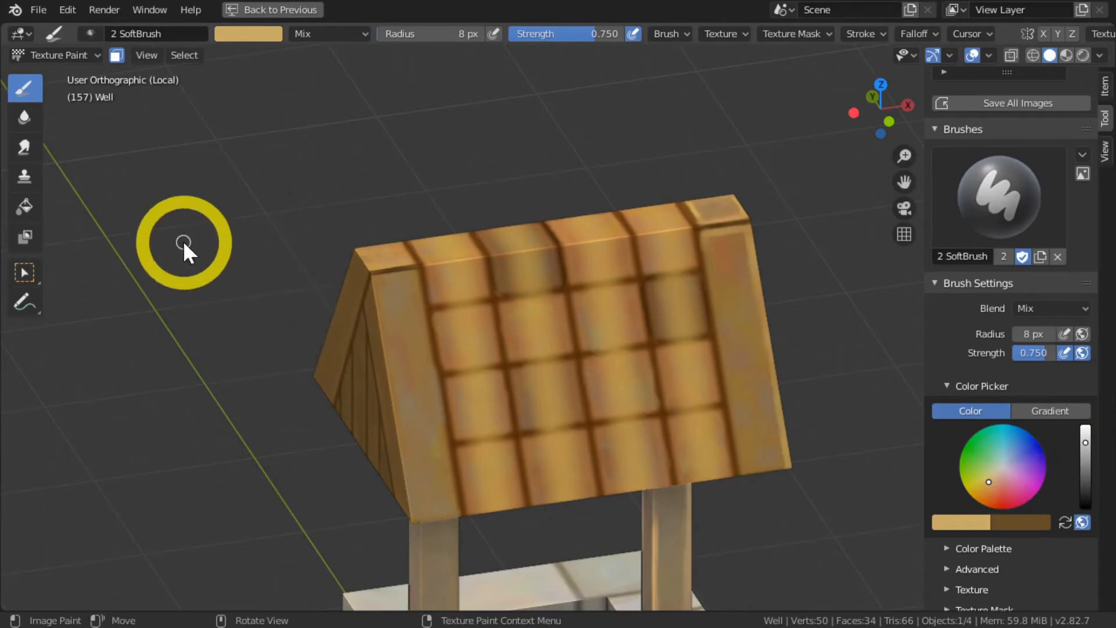
key(KP_7)
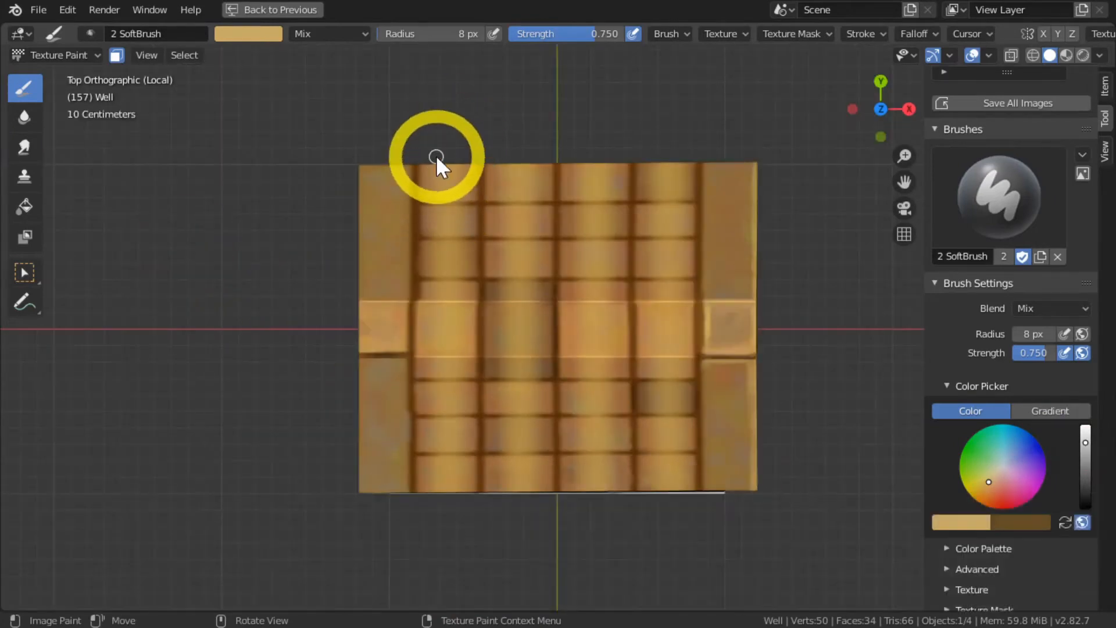
key(bracketright)
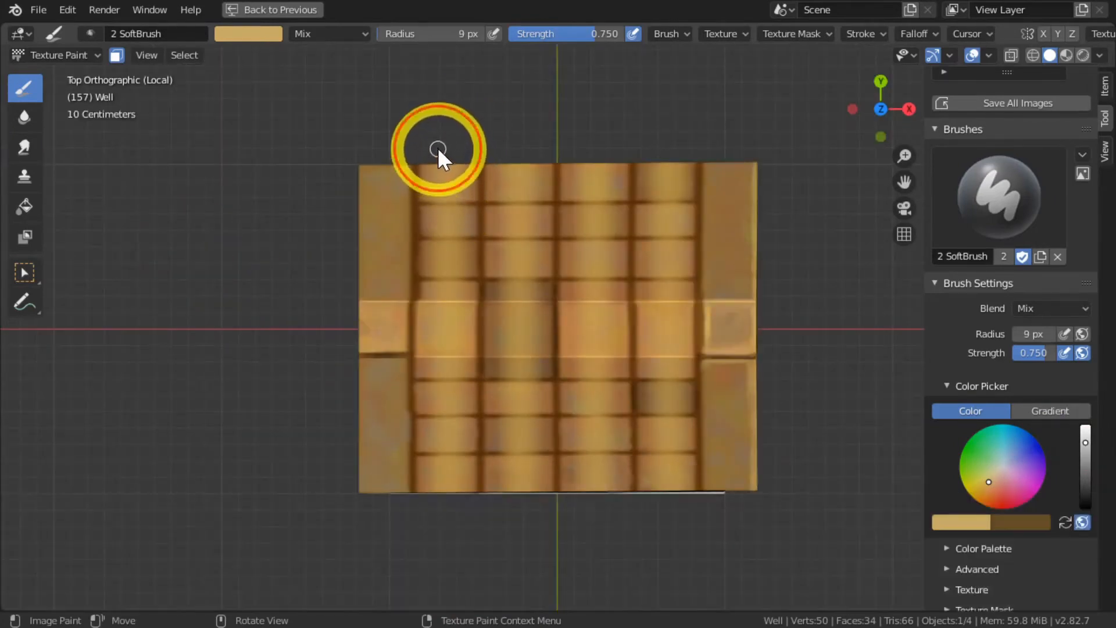
mouse_move(437, 148)
mouse_down()
mouse_move(445, 491)
mouse_move(434, 561)
mouse_up()
key(ctrl+z)
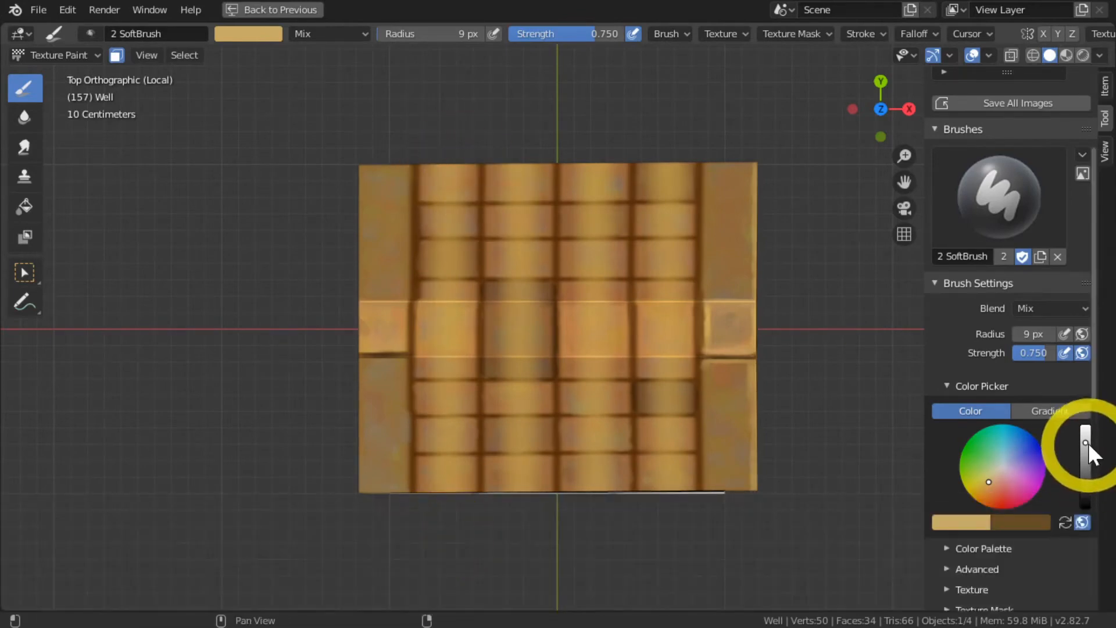
Darken the golden highlight colour slightly and paint a straight 10 px highlight line down each of the four tile columns from above.
drag(1088, 441, 1086, 445)
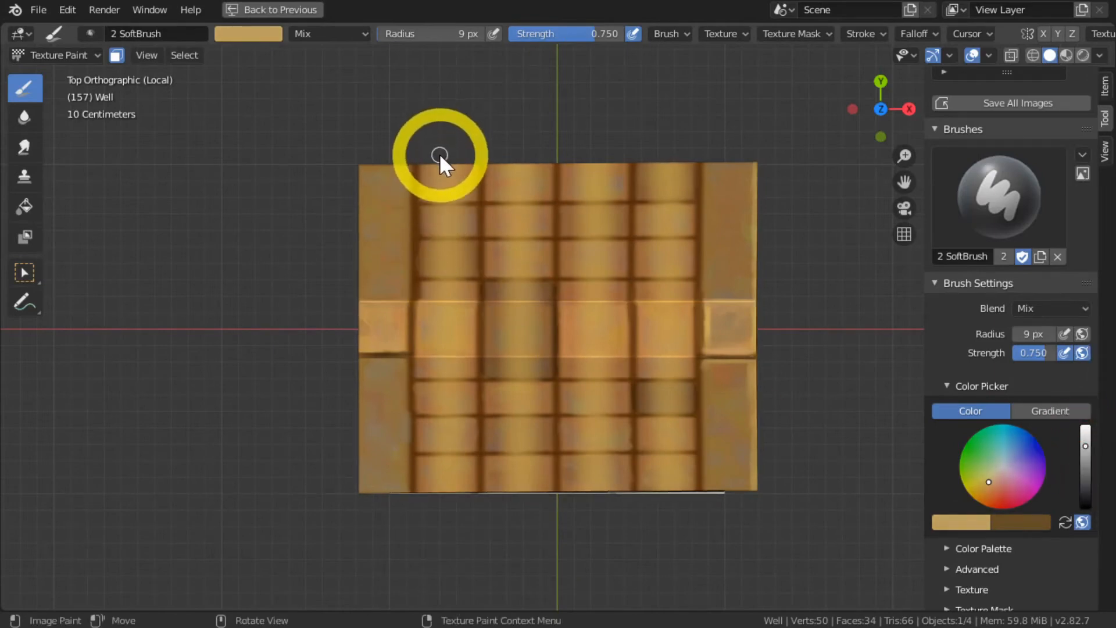
key(bracketright)
drag(442, 150, 440, 566)
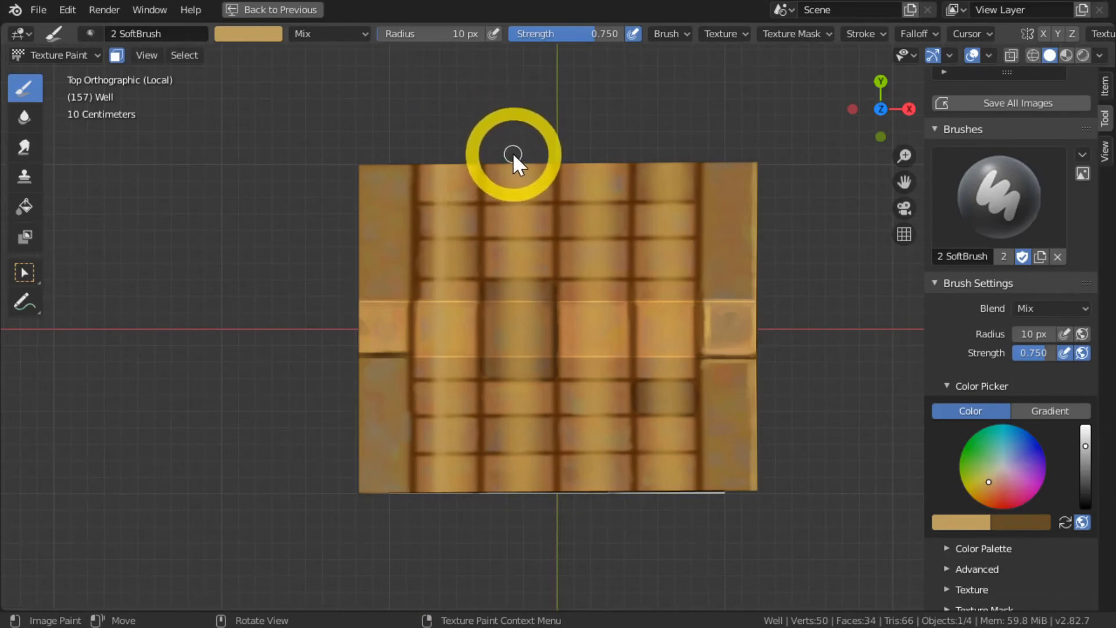
drag(512, 153, 511, 563)
drag(586, 150, 587, 580)
drag(658, 146, 660, 587)
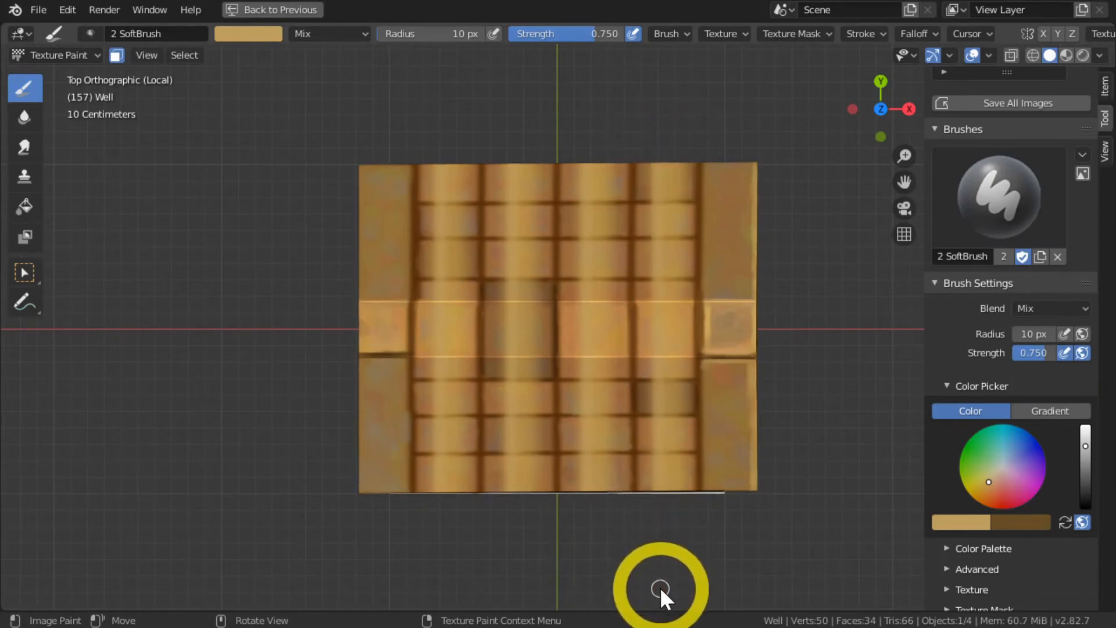
Using 1 HardBrush at 5 px, sample the seam's dark brown, retouch the leftmost column's uppermost front seam, and darken the brown.
middle_drag(234, 451, 221, 419)
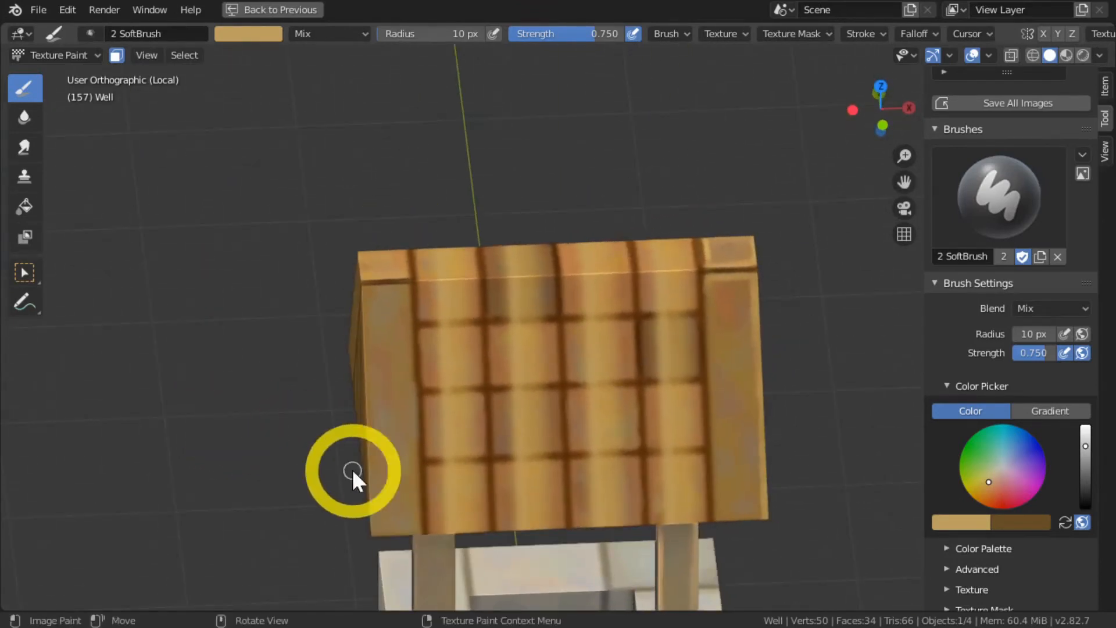
middle_drag(157, 281, 173, 279)
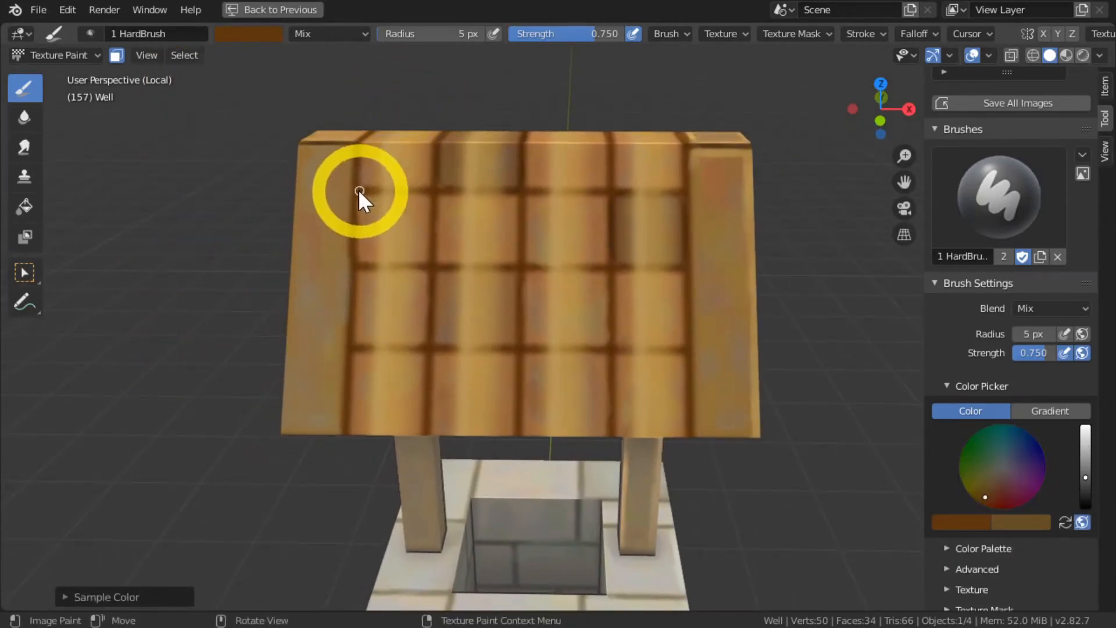
key(s)
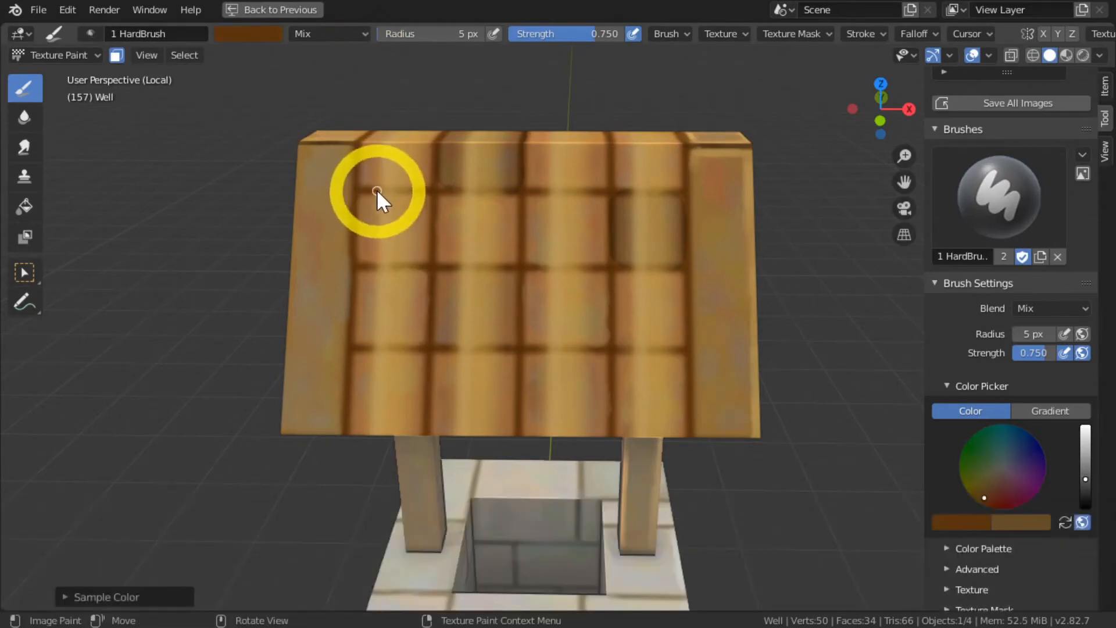
drag(412, 189, 392, 188)
drag(408, 189, 412, 190)
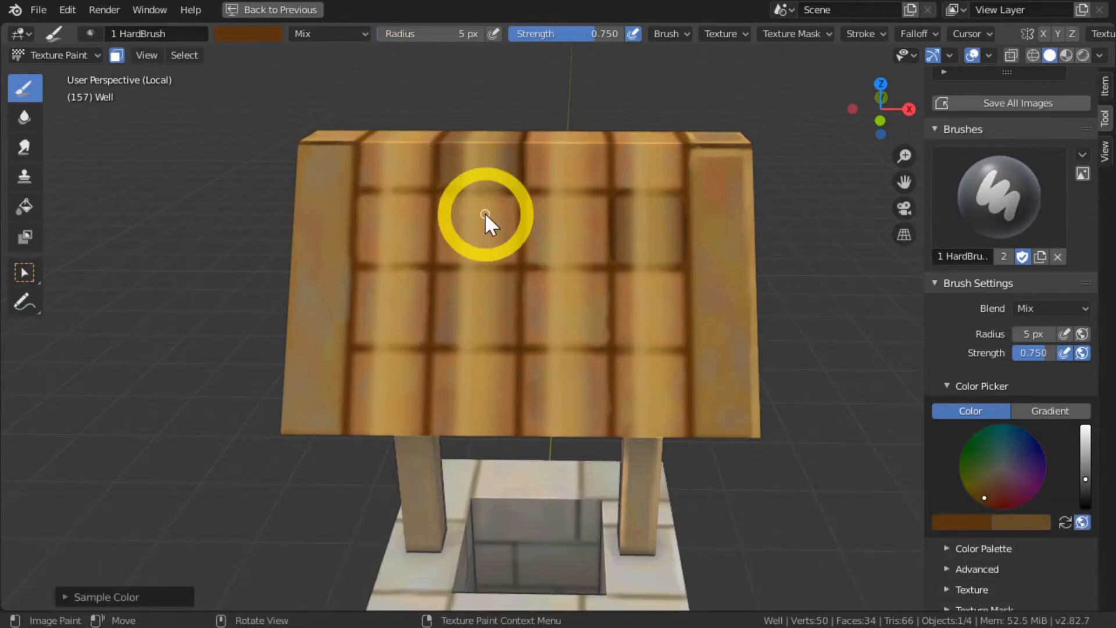
drag(1085, 479, 1072, 484)
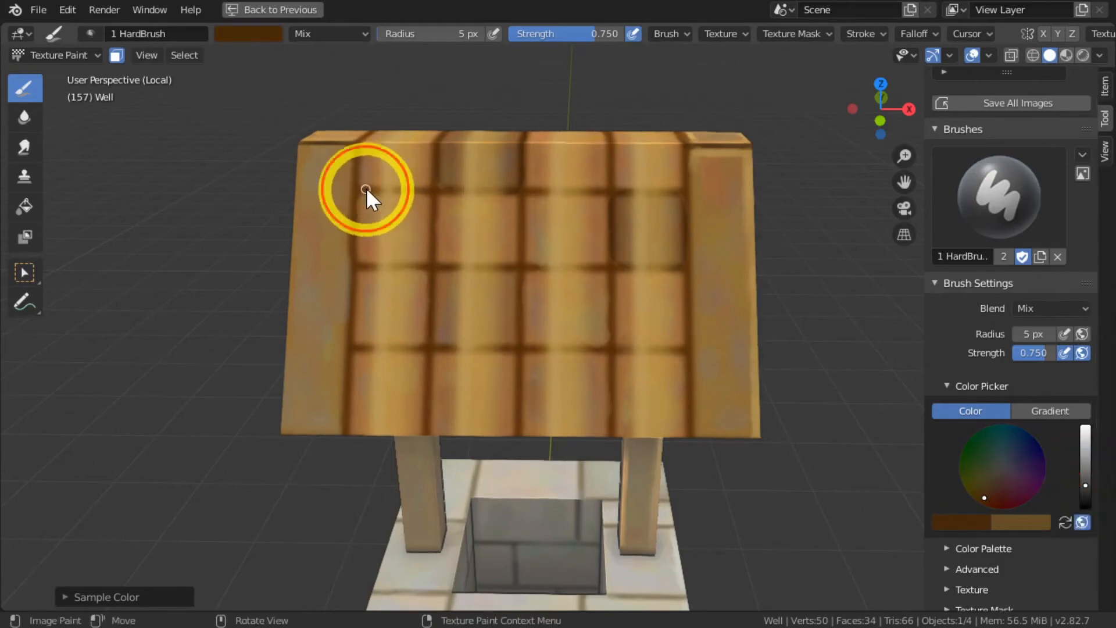
Paint small dark brown arches over the centre of the three horizontal seams in the leftmost front tile column.
mouse_move(413, 191)
mouse_down()
mouse_move(364, 184)
mouse_move(392, 185)
mouse_move(340, 359)
mouse_move(402, 181)
mouse_move(384, 194)
mouse_up()
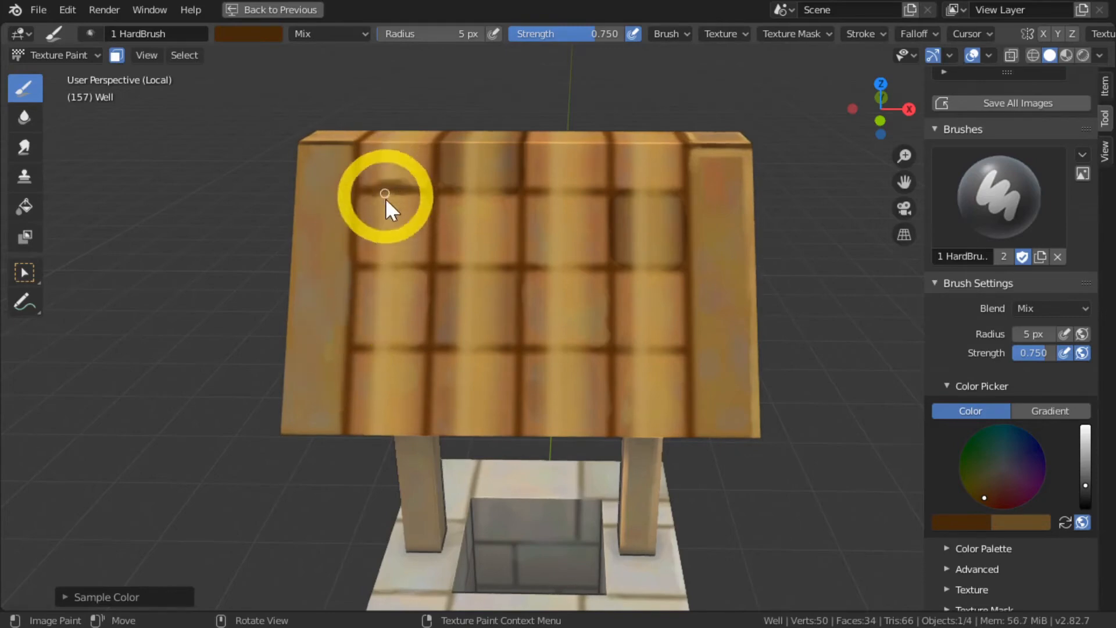
drag(362, 265, 395, 257)
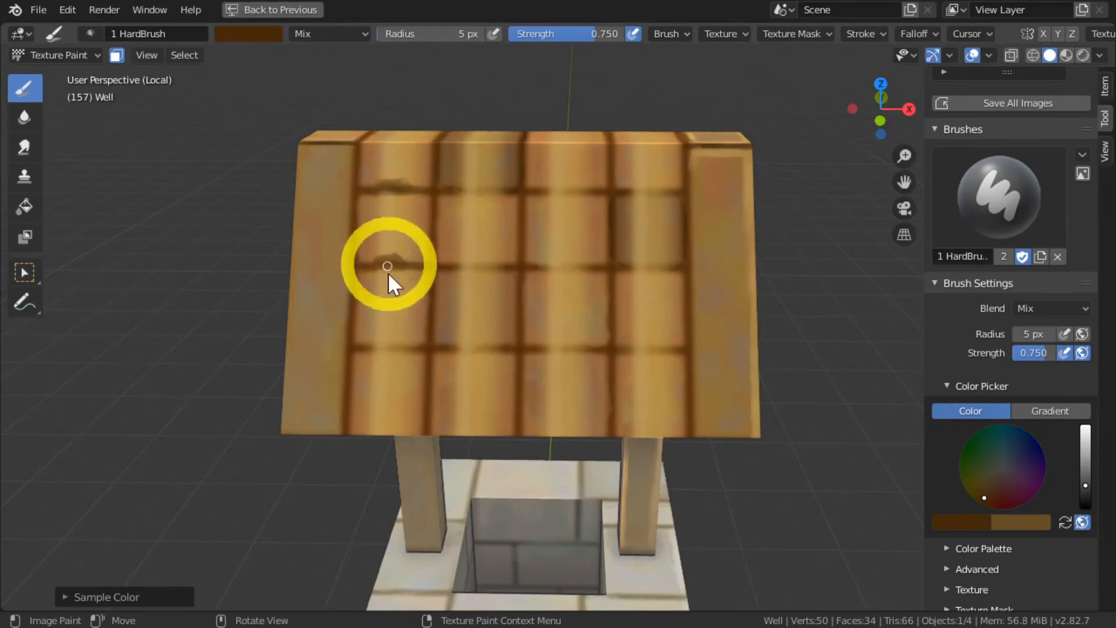
drag(362, 350, 399, 343)
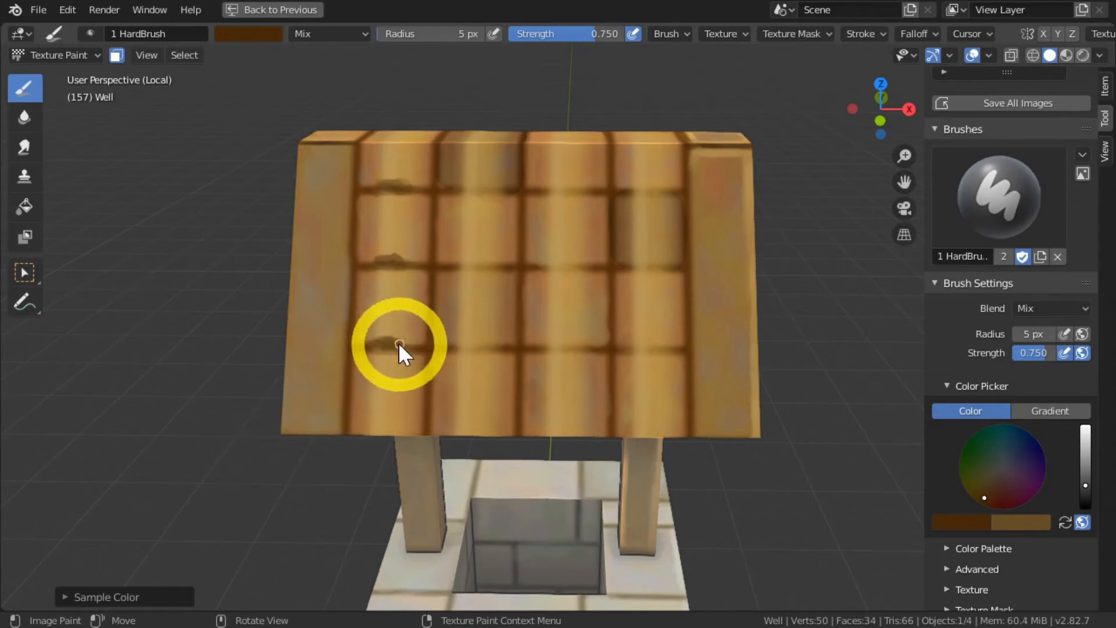
Add matching dark arches to the three horizontal seams of the second tile column and touch up those in the leftmost column.
mouse_move(455, 191)
mouse_down()
mouse_move(508, 188)
mouse_move(374, 192)
mouse_up()
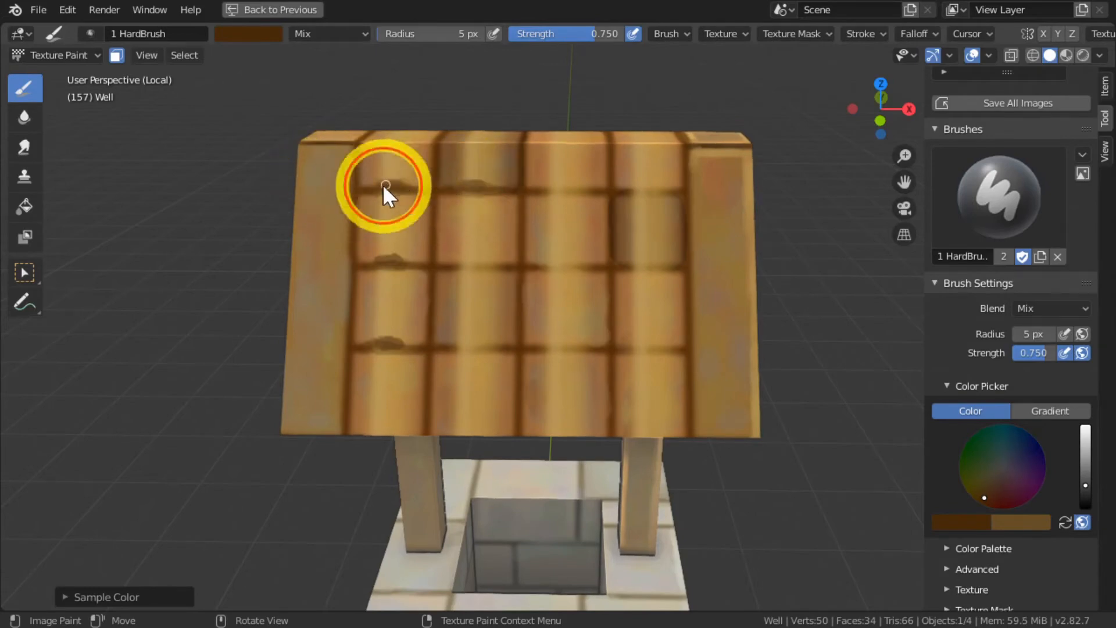
click(389, 261)
drag(389, 261, 396, 263)
click(387, 342)
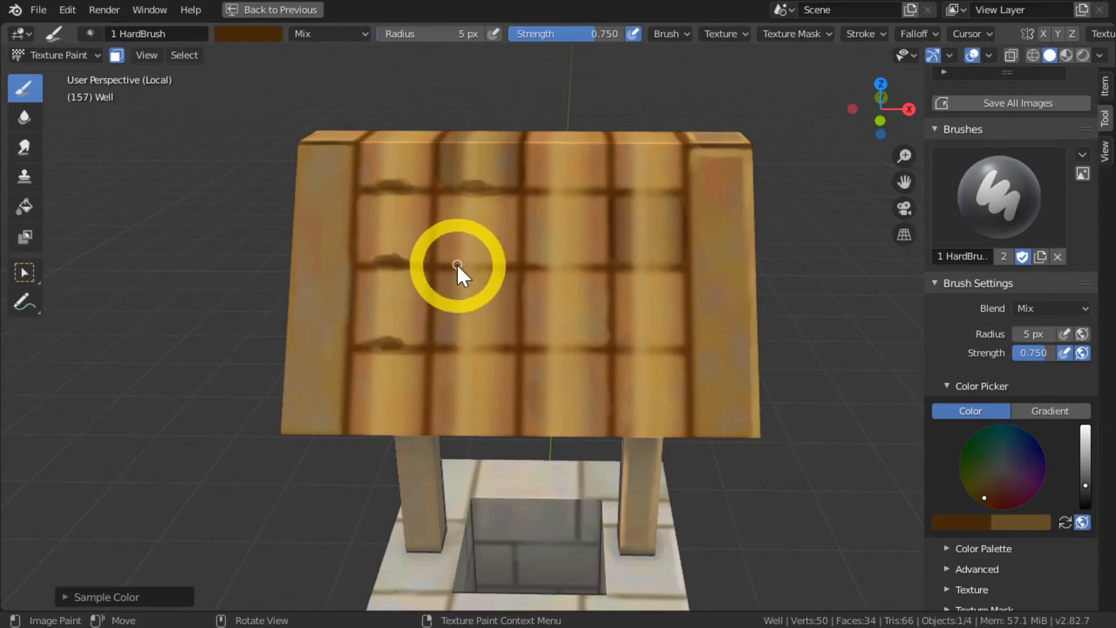
drag(464, 265, 484, 264)
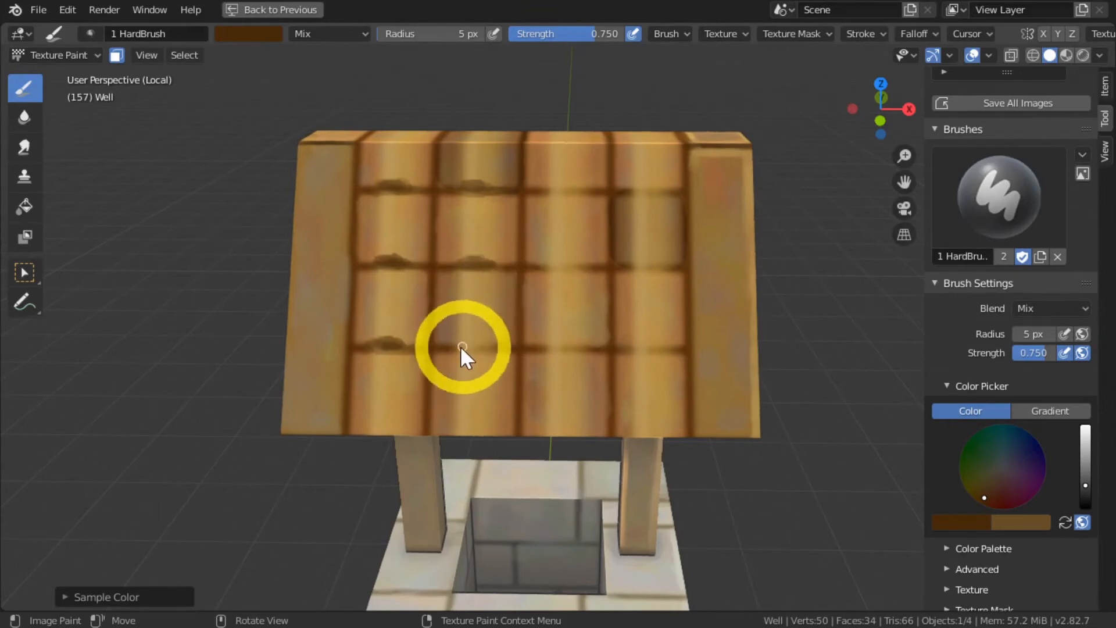
mouse_move(452, 347)
mouse_down()
mouse_move(496, 347)
mouse_move(445, 351)
mouse_move(486, 343)
mouse_move(466, 339)
mouse_up()
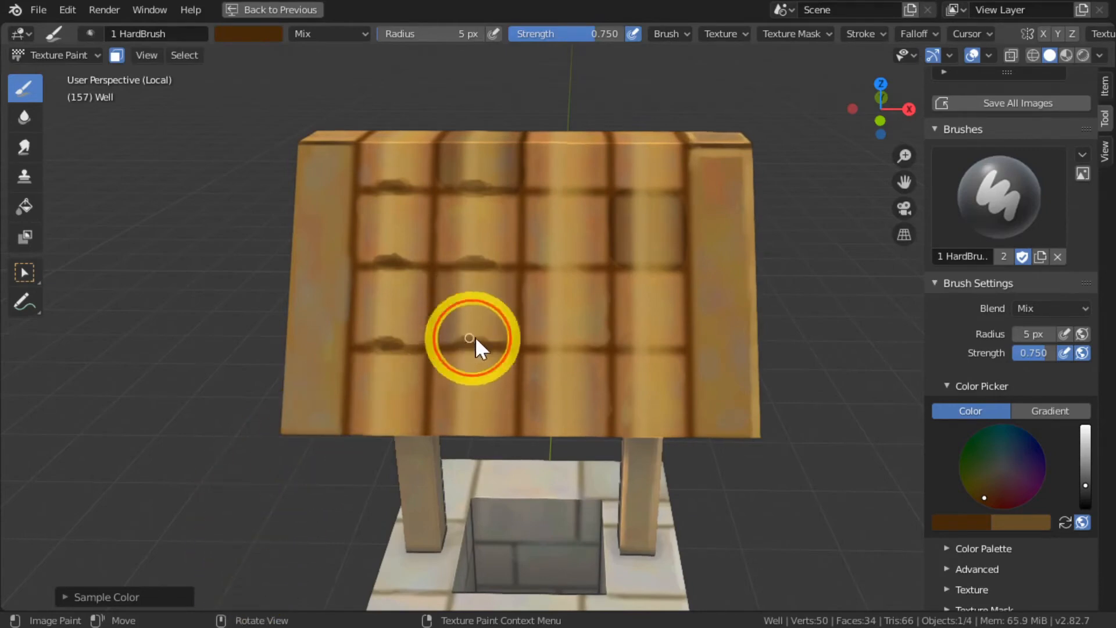
Darken the brown further and deepen the centres of the arched seams in the first two tile columns.
drag(1085, 487, 1085, 491)
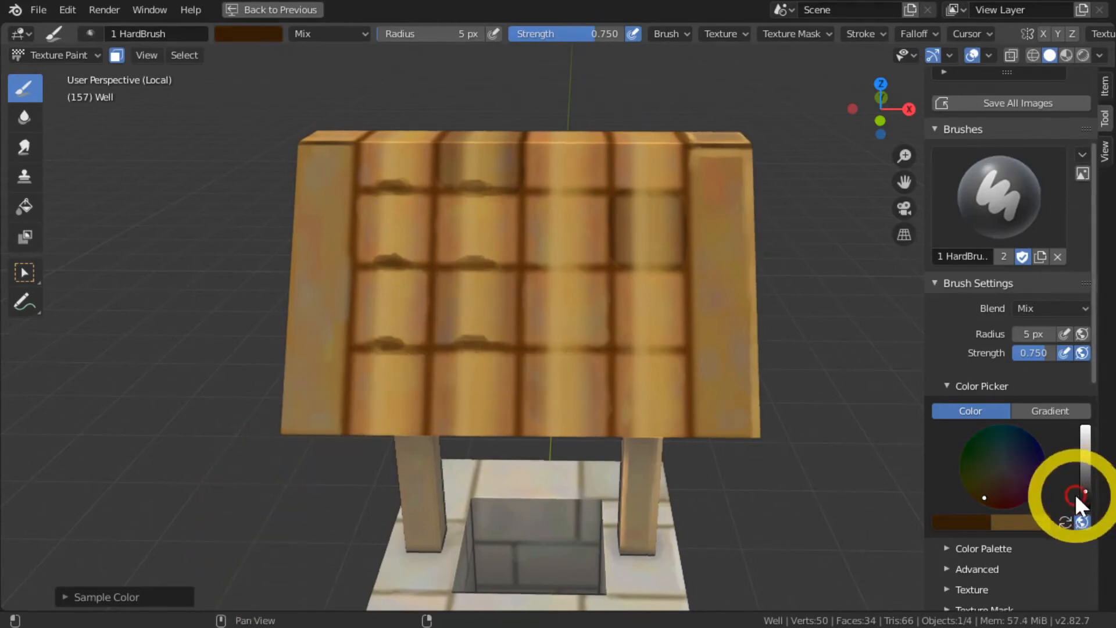
click(479, 343)
mouse_move(479, 343)
mouse_down()
mouse_move(468, 341)
mouse_move(482, 344)
mouse_up()
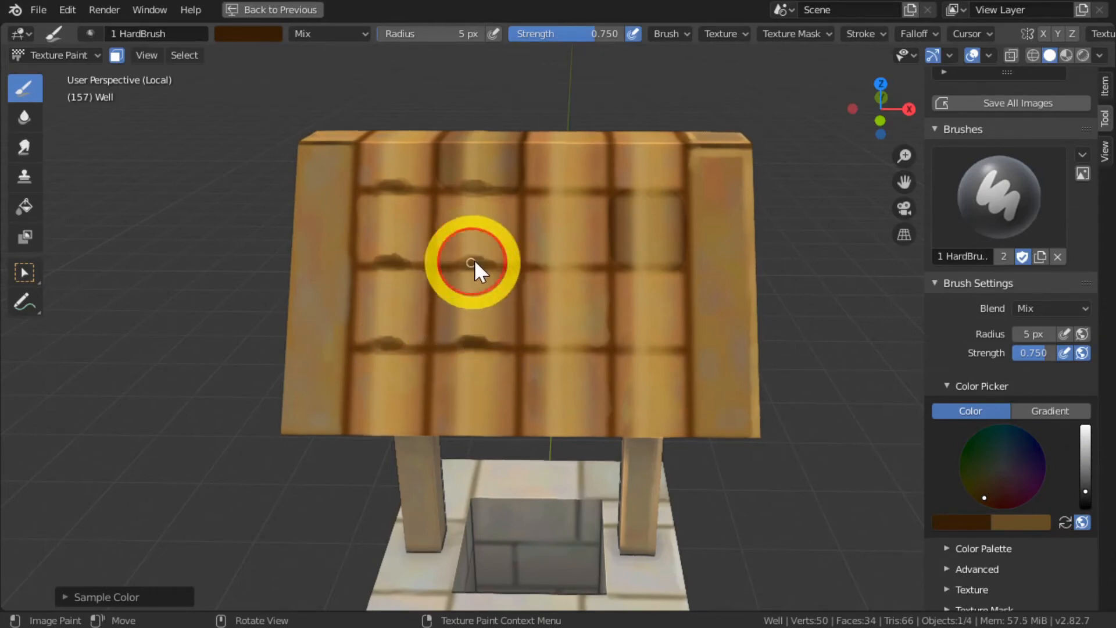
click(483, 187)
mouse_move(483, 186)
mouse_down()
mouse_move(462, 187)
mouse_move(496, 188)
mouse_move(386, 187)
mouse_move(396, 188)
mouse_up()
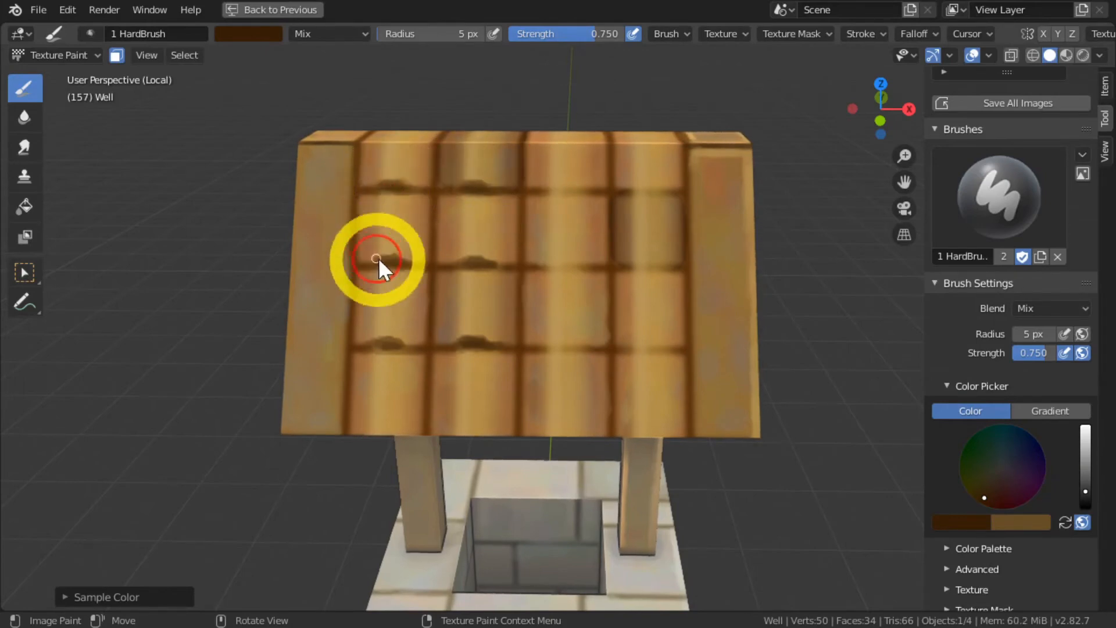
drag(379, 259, 394, 263)
drag(372, 347, 403, 346)
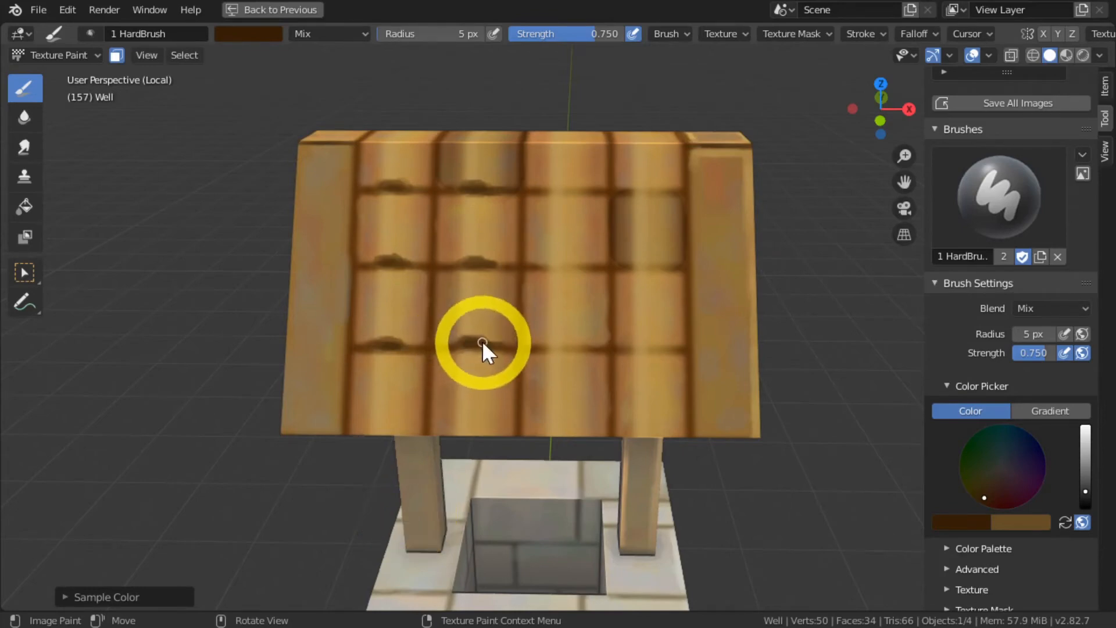
Go over all six arched seams of the first two tile columns again to widen and even out their dark shapes.
drag(462, 343, 457, 338)
drag(487, 261, 467, 260)
drag(484, 188, 462, 187)
click(390, 189)
mouse_move(391, 189)
mouse_down()
mouse_move(401, 184)
mouse_move(376, 190)
mouse_move(401, 190)
mouse_up()
drag(378, 262, 408, 264)
drag(375, 344, 399, 346)
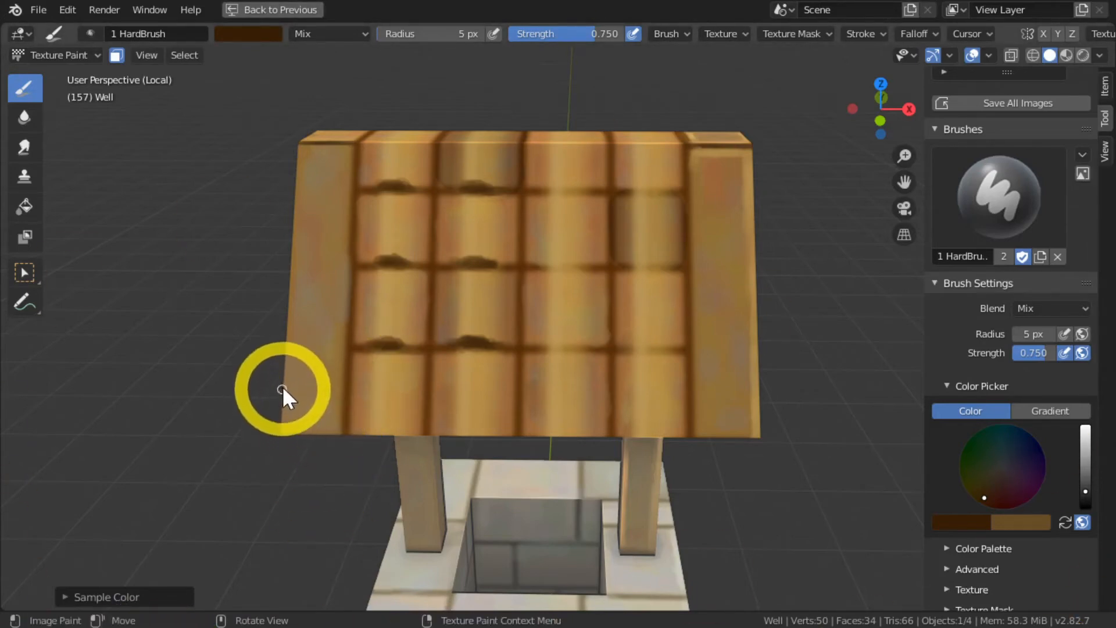
Sample the golden tile colour and trim the underside of the leftmost column's uppermost arched seam into a curve.
key(s)
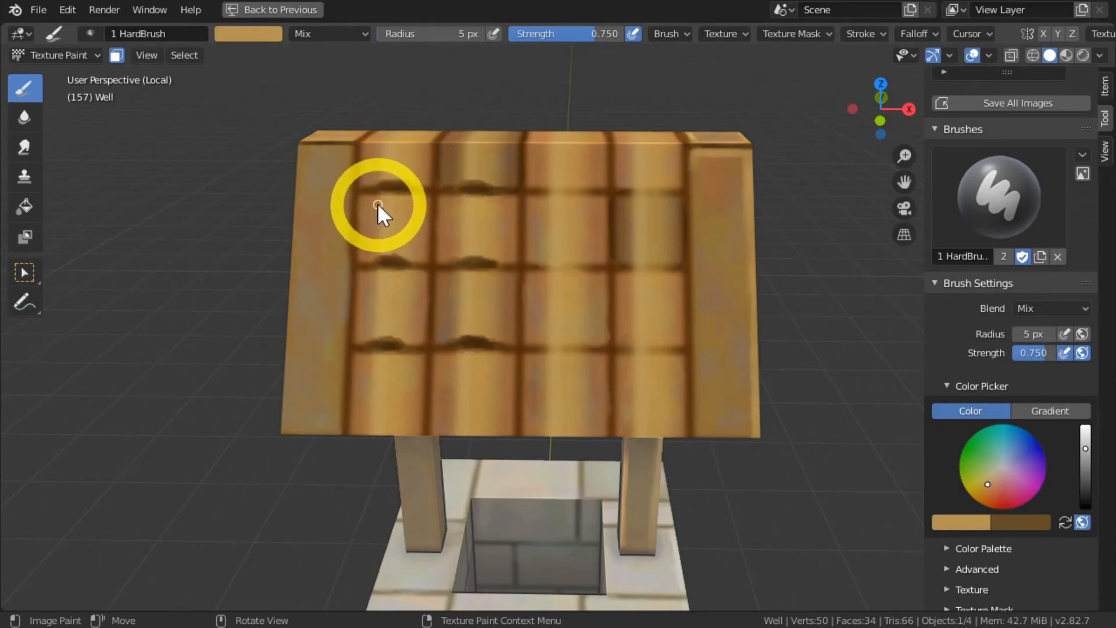
key(s)
key(s)
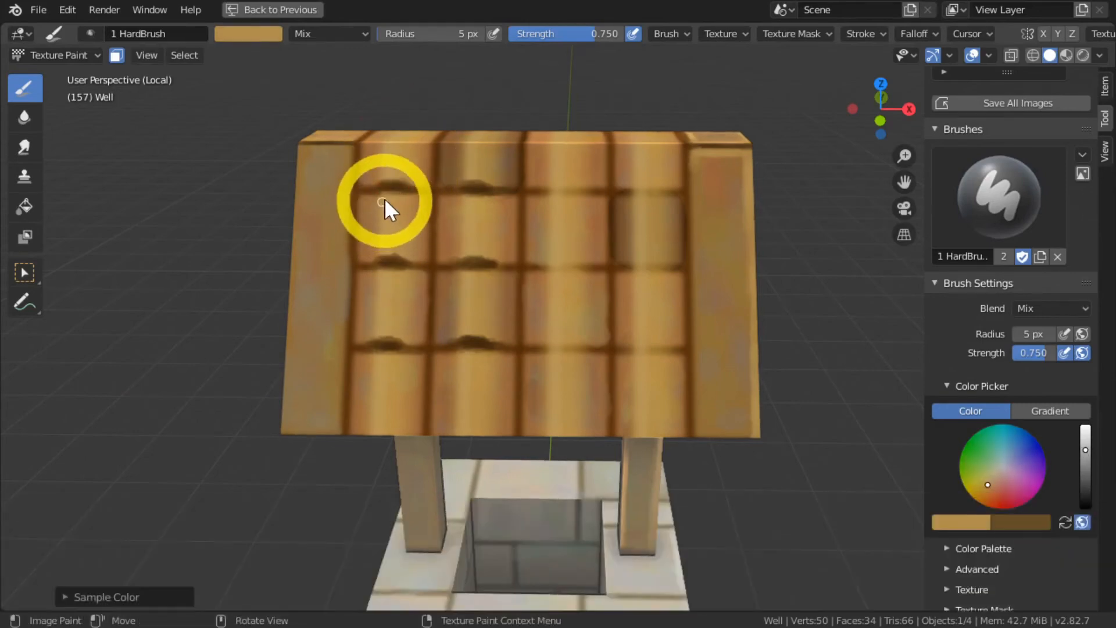
key(s)
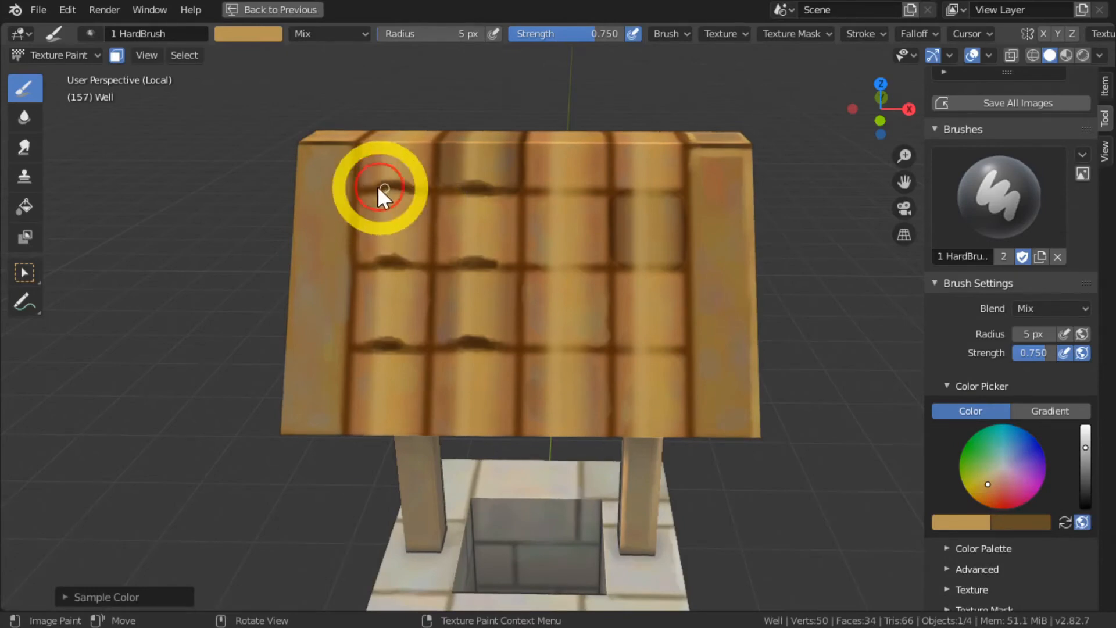
Sample nearby gold and orange-brown tile tones and trim the underside of the second column's uppermost arched seam into a curve.
key(s)
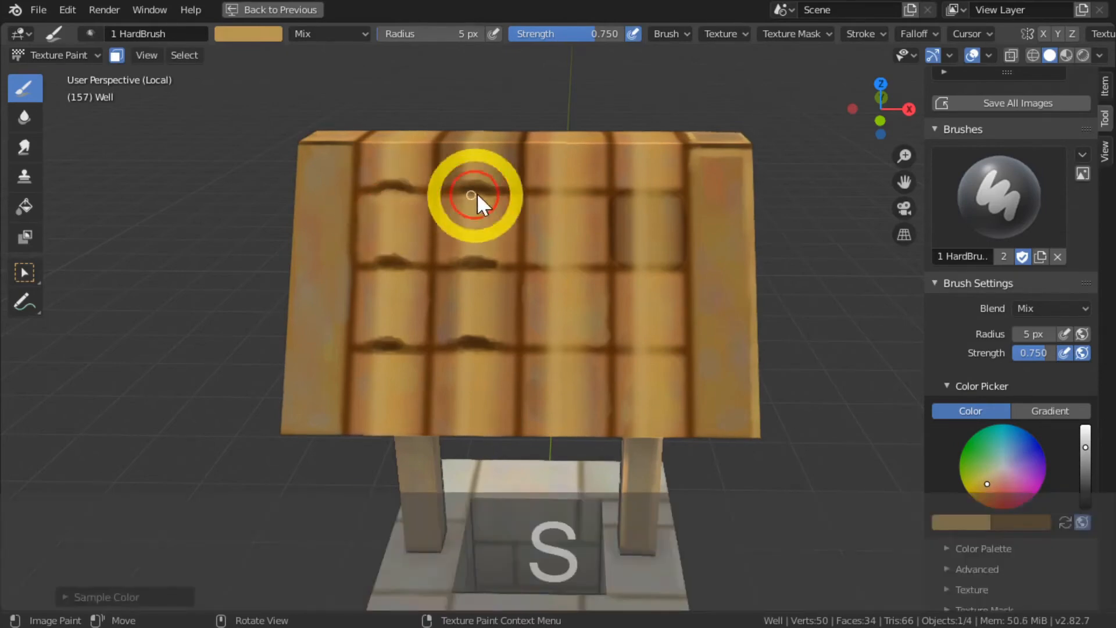
drag(486, 196, 499, 196)
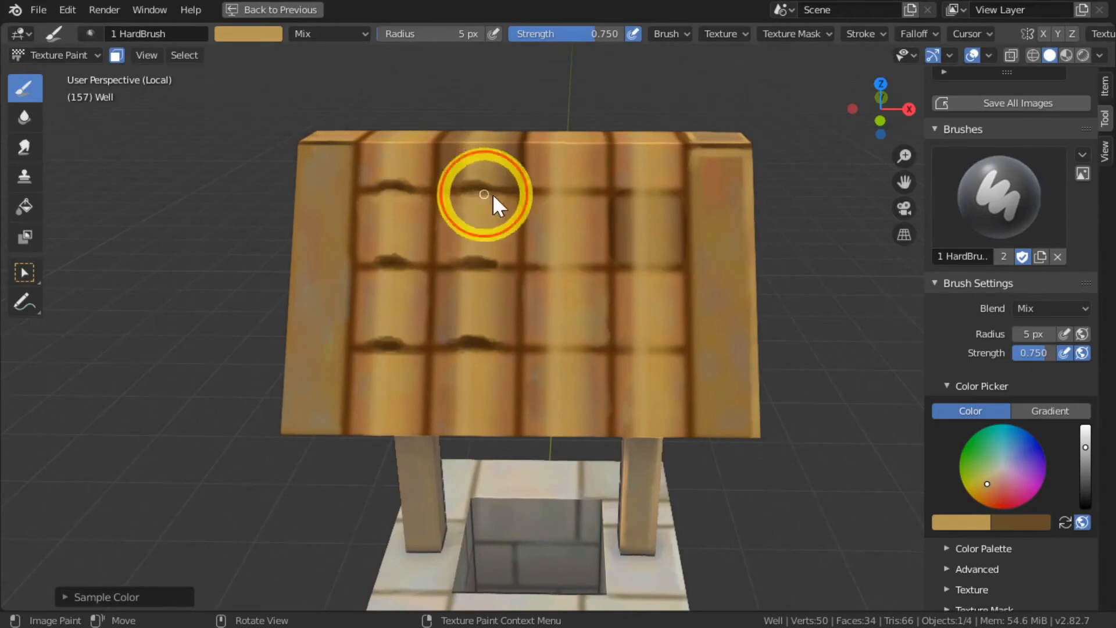
key(s)
key(s)
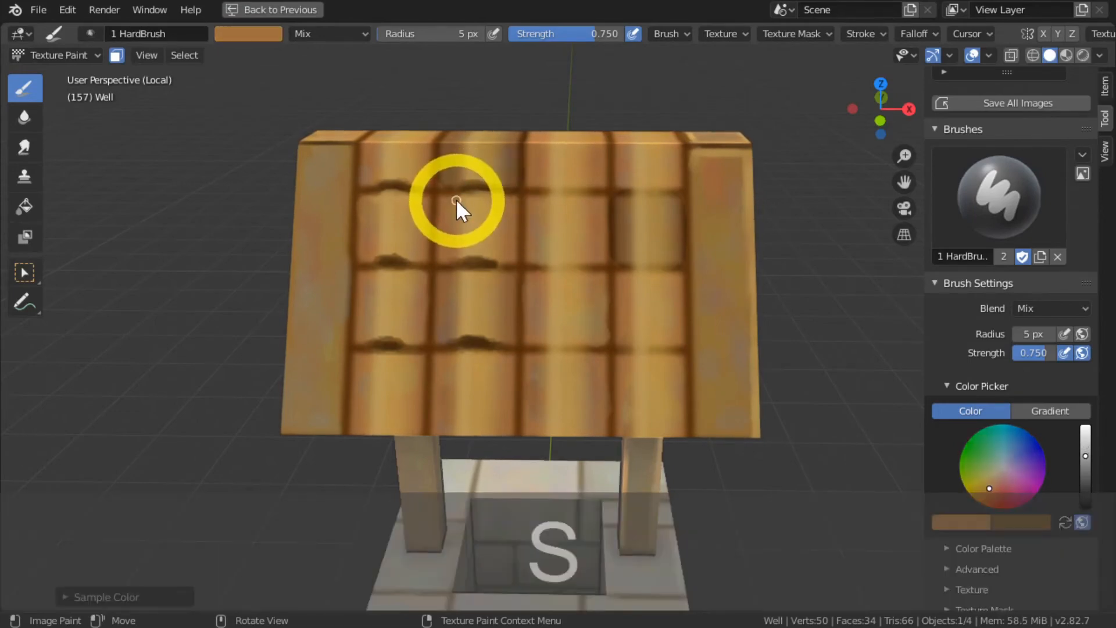
drag(455, 201, 472, 196)
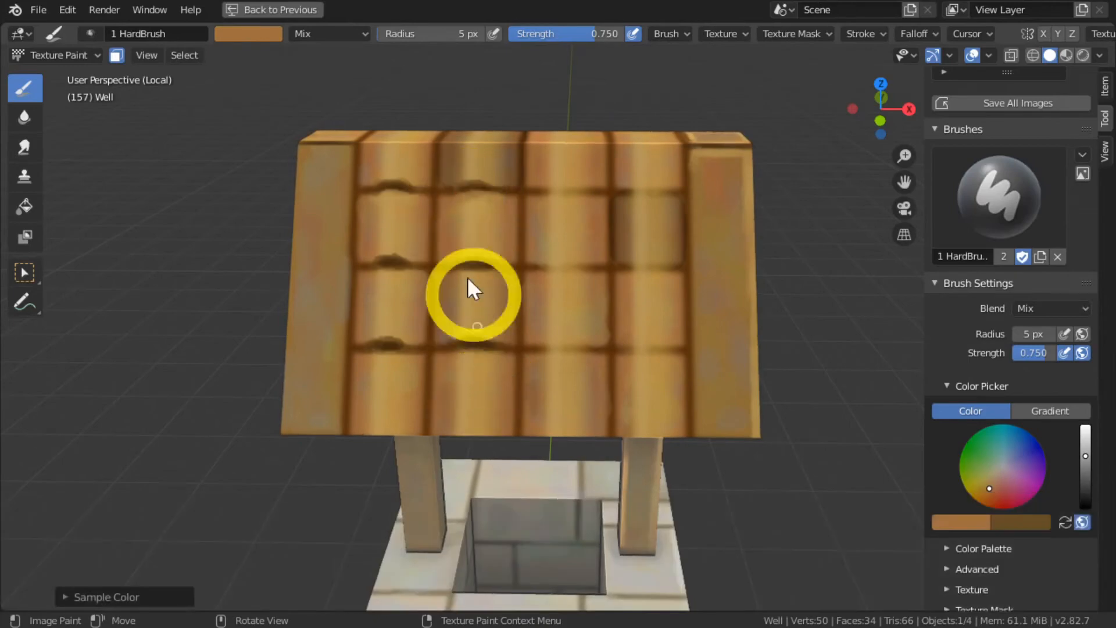
key(s)
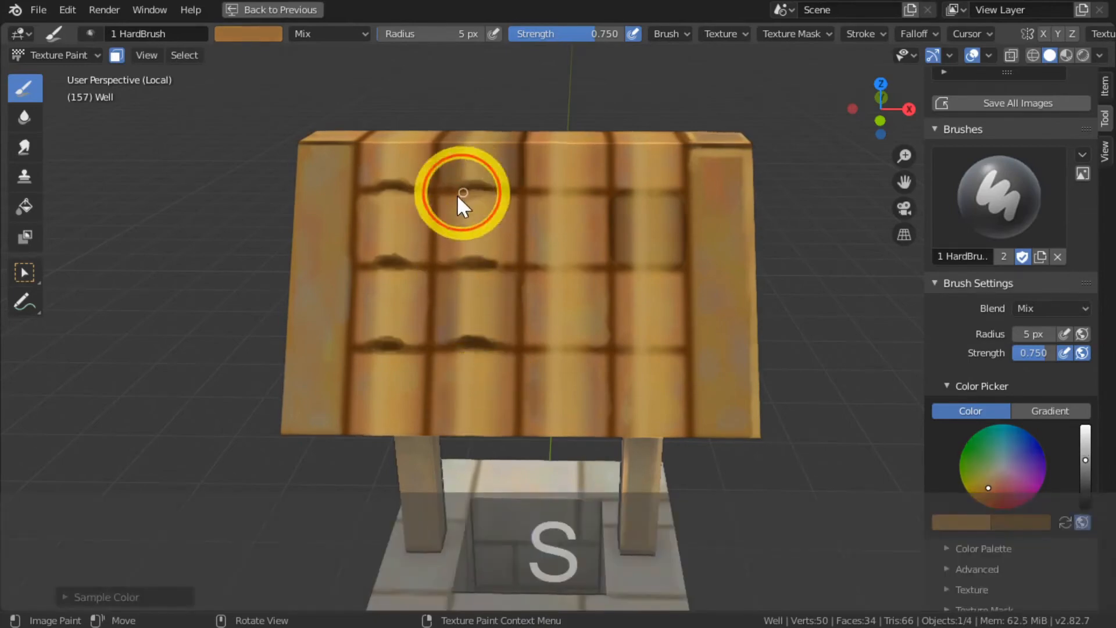
Sample nearby gold tile tones and trim the underside of the second column's middle arched seam into a curve.
key(s)
click(483, 270)
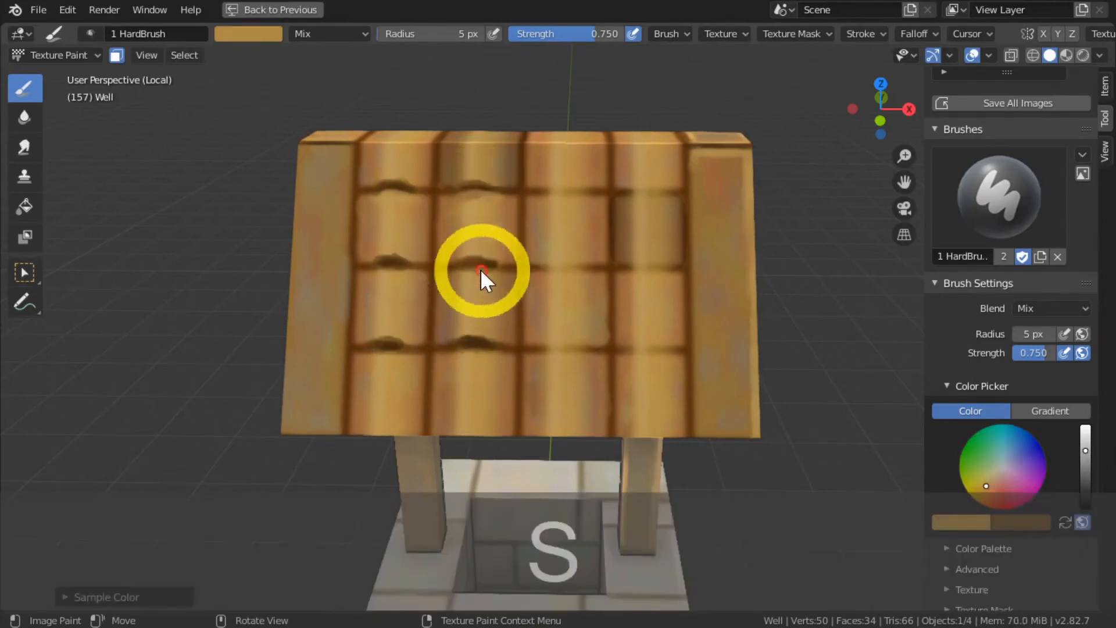
key(s)
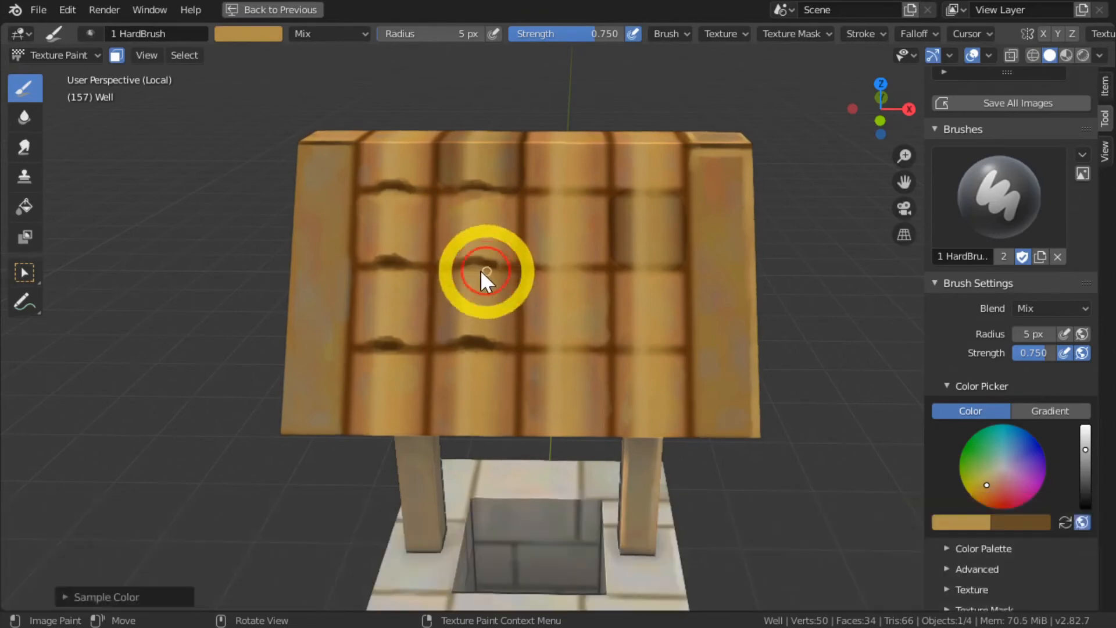
click(455, 280)
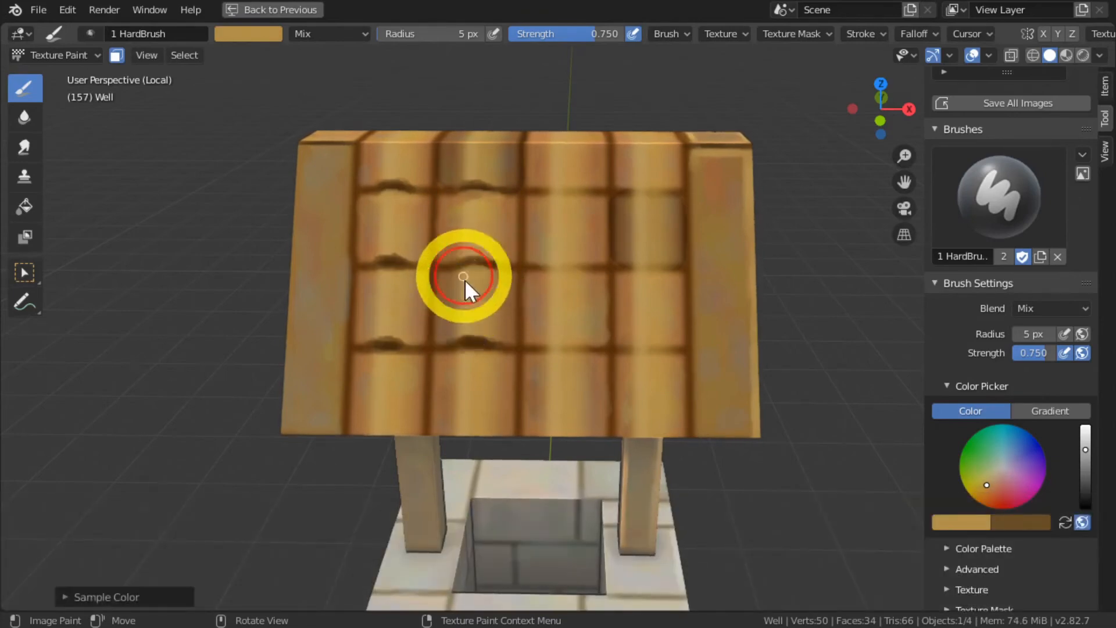
key(s)
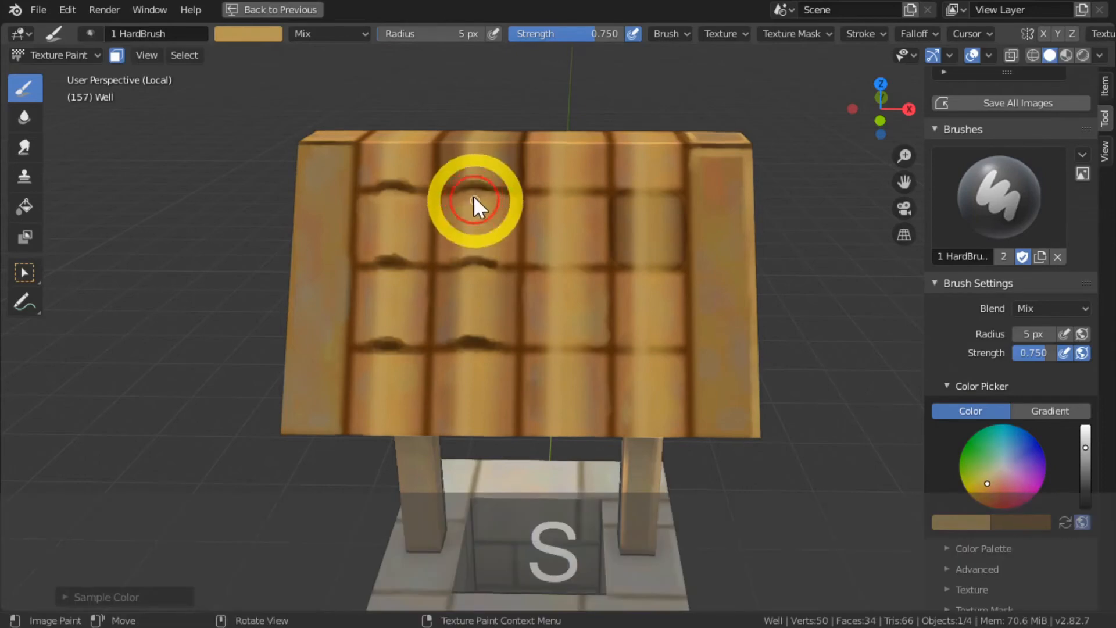
Sample the light gold tile tone and trim the underside of the leftmost column's middle arched seam into a curve.
key(s)
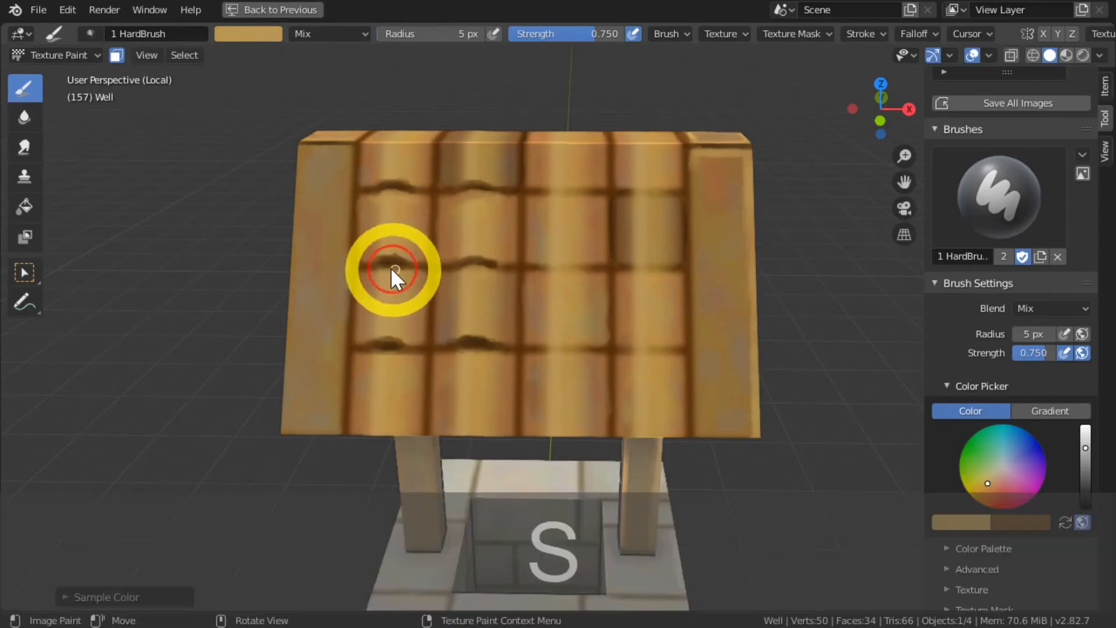
click(390, 268)
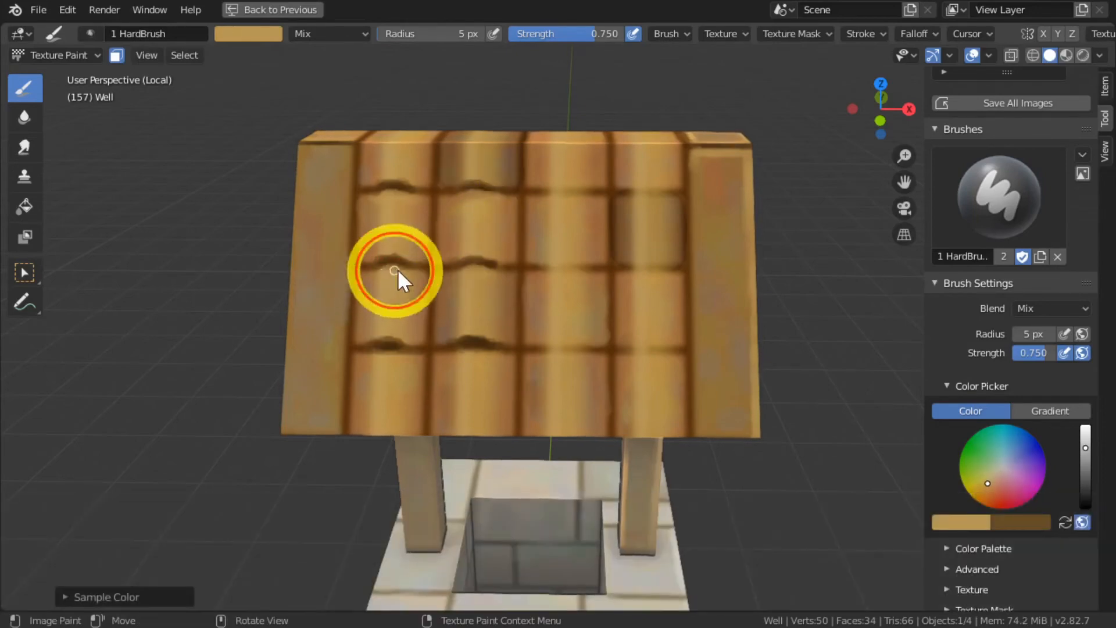
click(374, 271)
Trim the underside of the leftmost column's lowest arched seam into a curve with sampled golden tile tones.
click(382, 360)
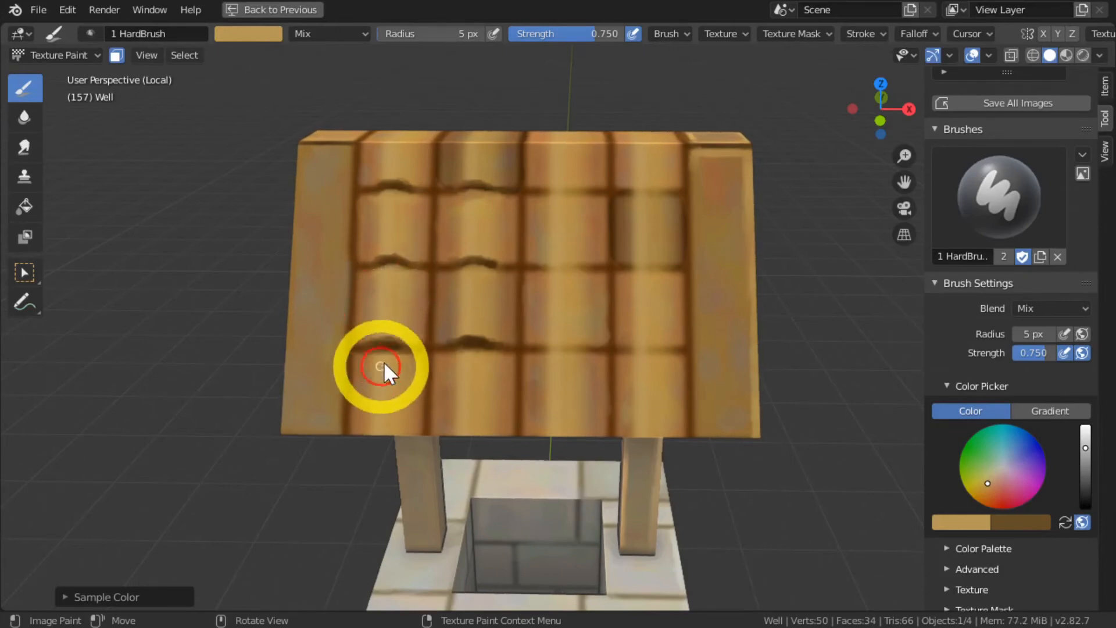
key(s)
click(390, 355)
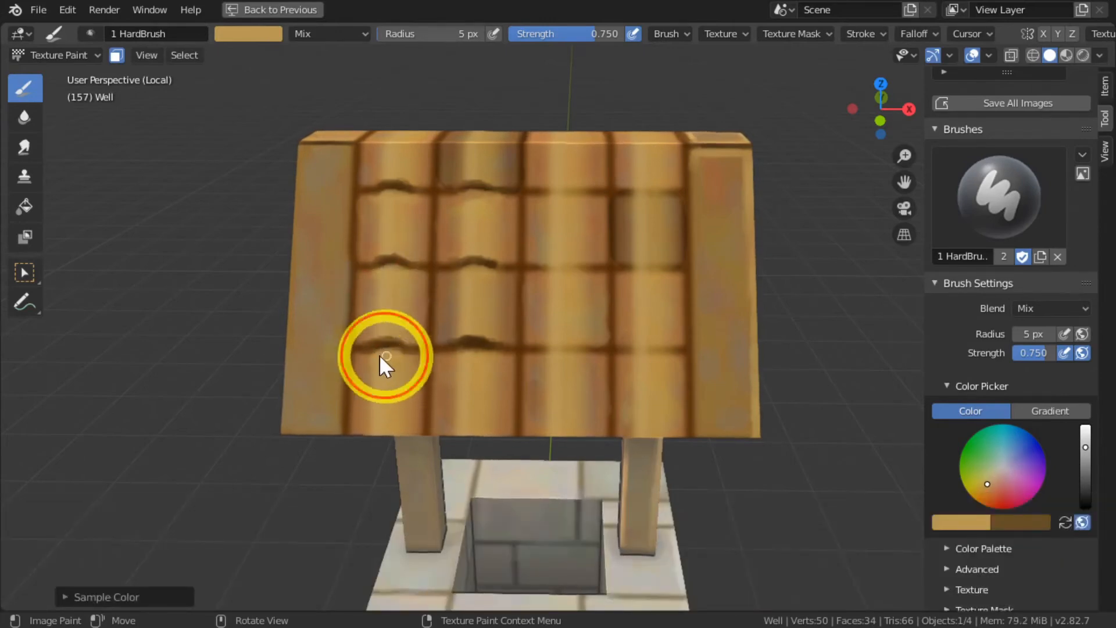
key(s)
click(373, 369)
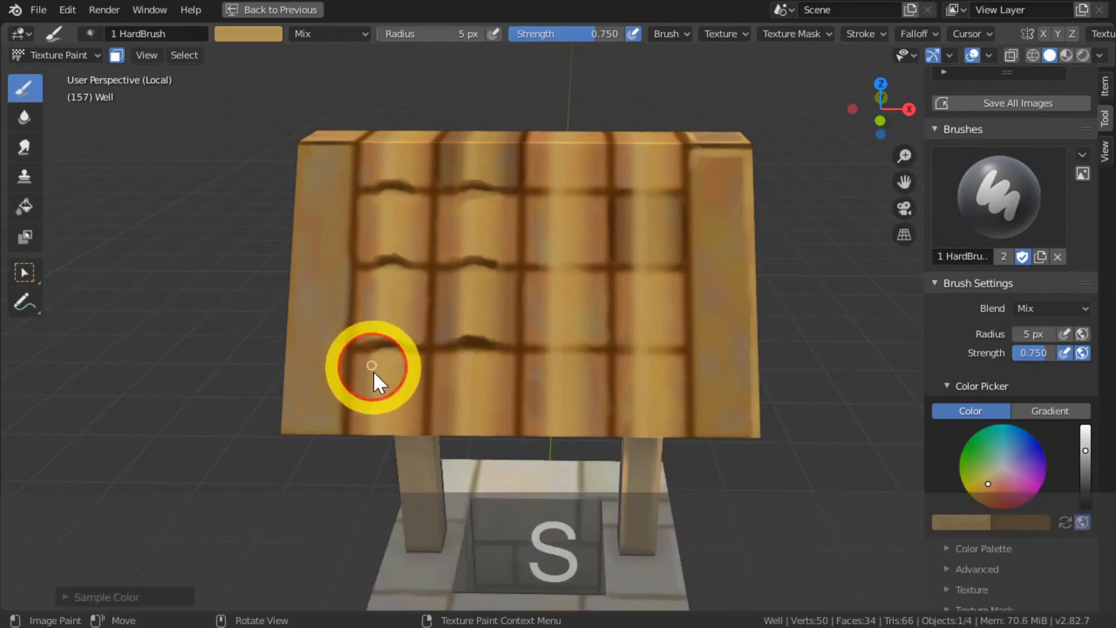
key(s)
Trim the right half of the underside of the second column's lowest arched seam with the sampled gold.
click(483, 351)
mouse_move(485, 350)
mouse_down()
mouse_move(452, 373)
mouse_move(457, 357)
mouse_move(491, 397)
mouse_up()
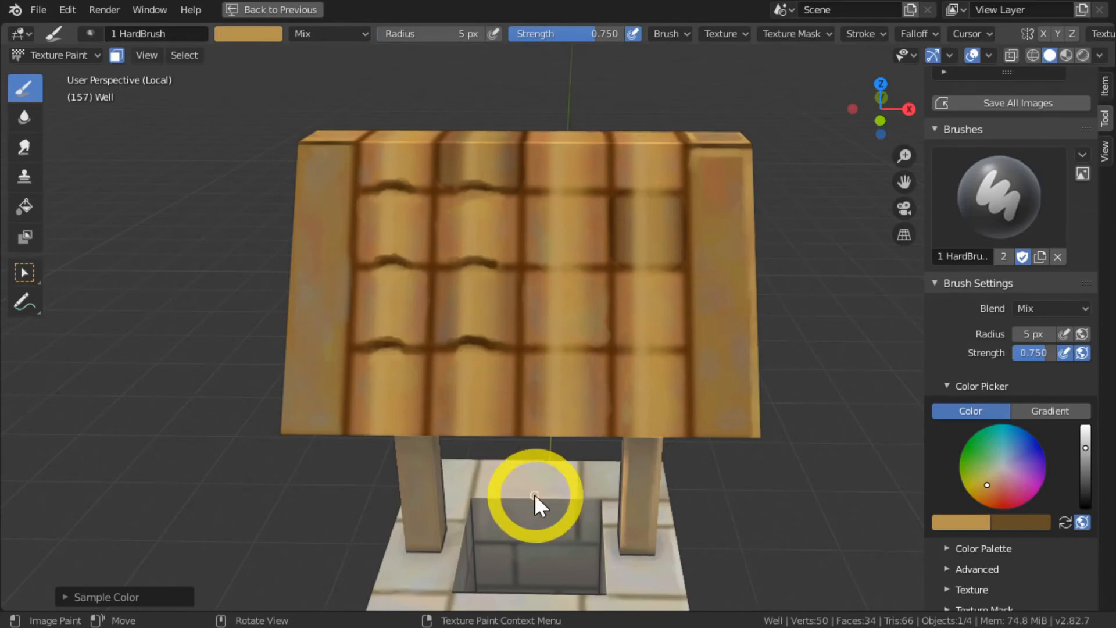
key(KP_Subtract)
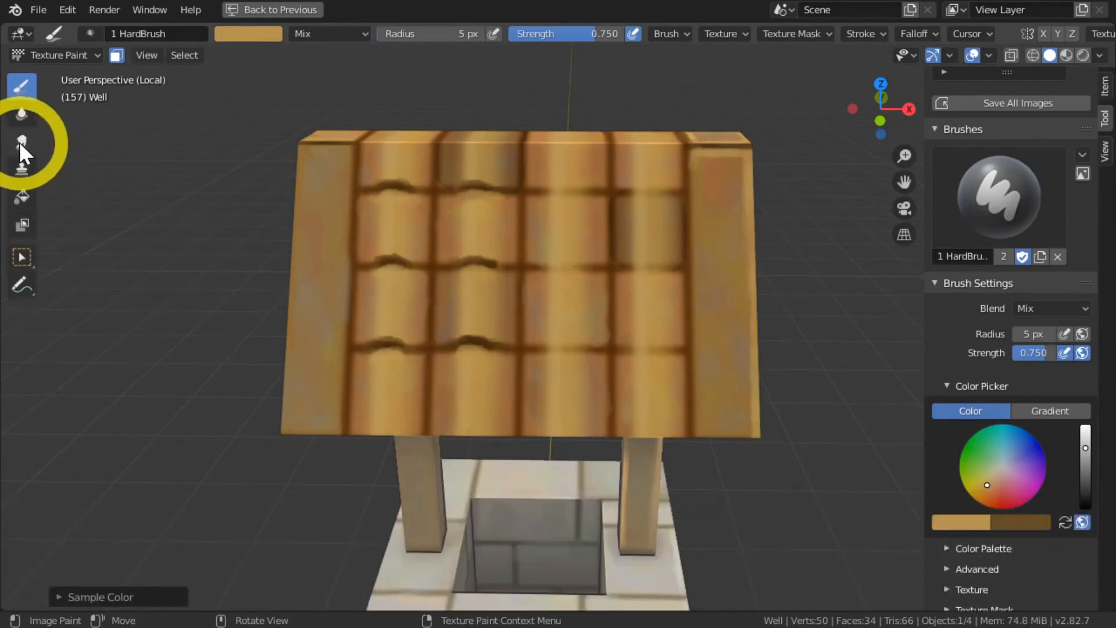
key(KP_Subtract)
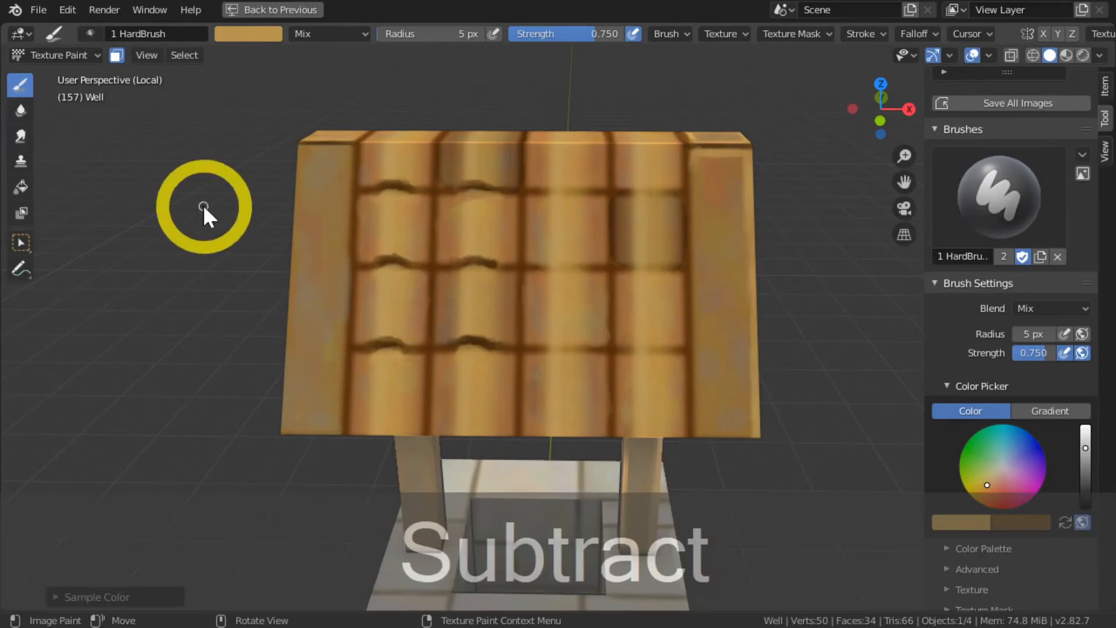
Sample neighbouring gold and orange-brown tones and round off the left half of the second column's lowest arched seam from below.
click(459, 359)
key(s)
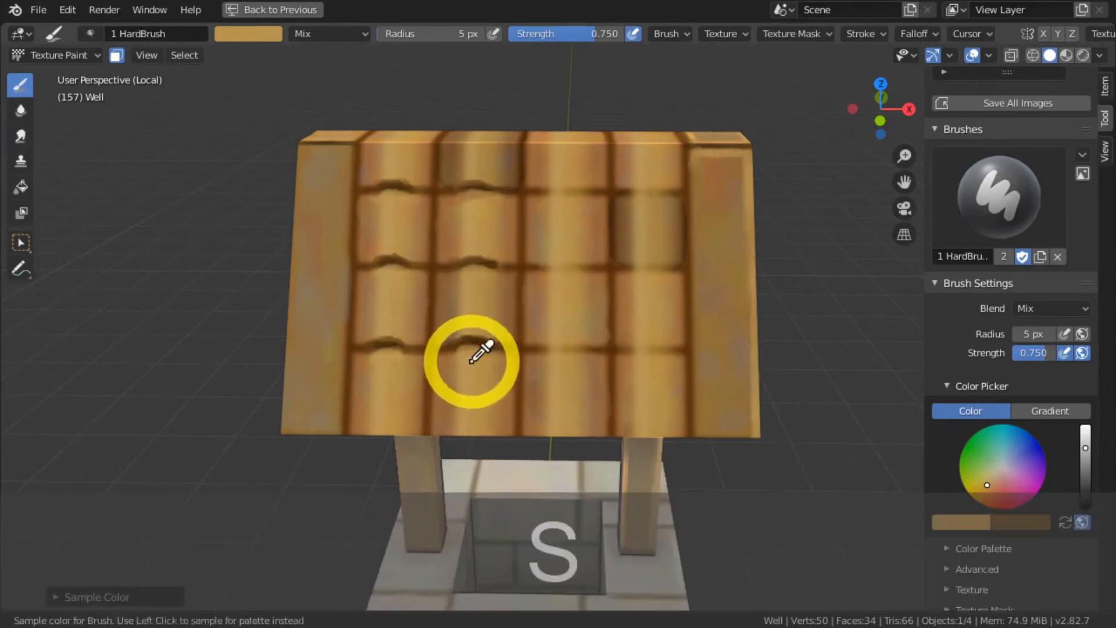
click(455, 361)
key(s)
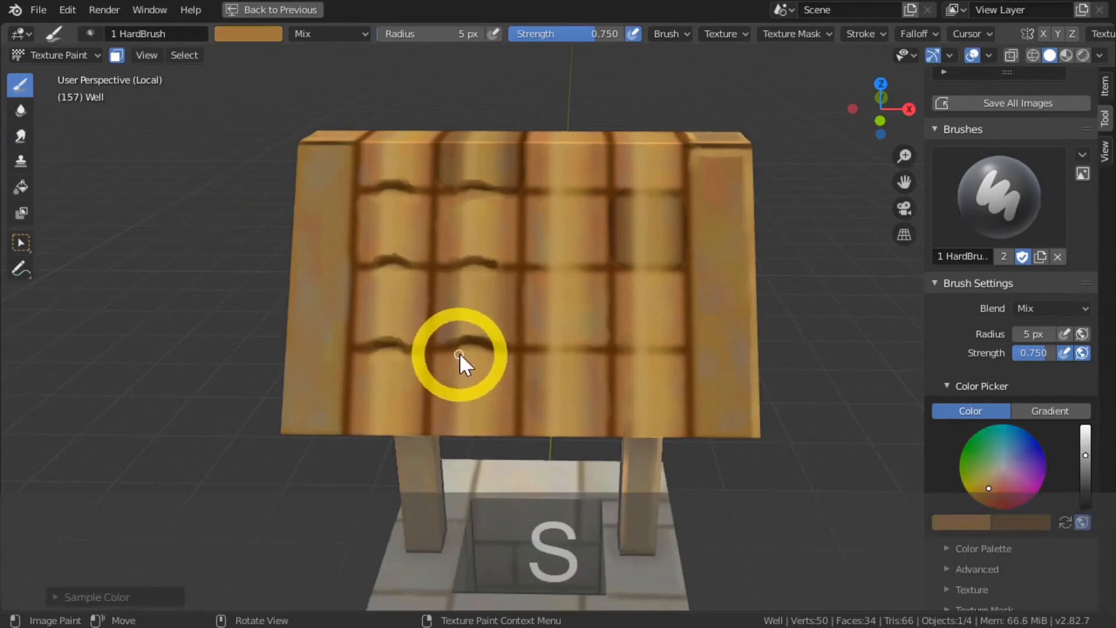
click(454, 360)
key(s)
click(455, 355)
click(462, 353)
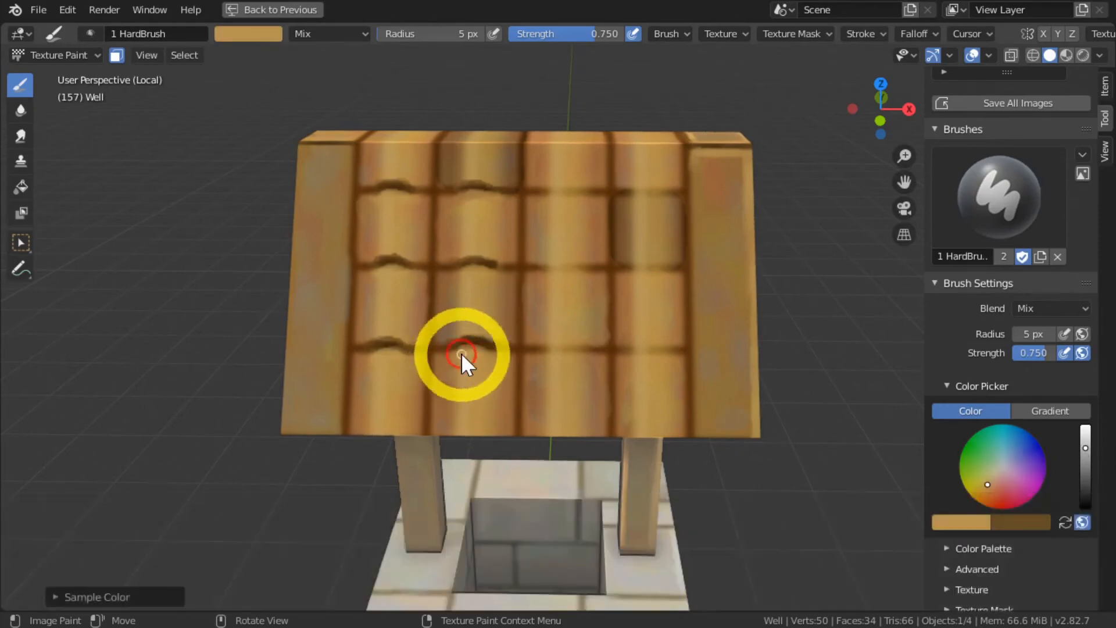
click(447, 368)
key(s)
click(525, 541)
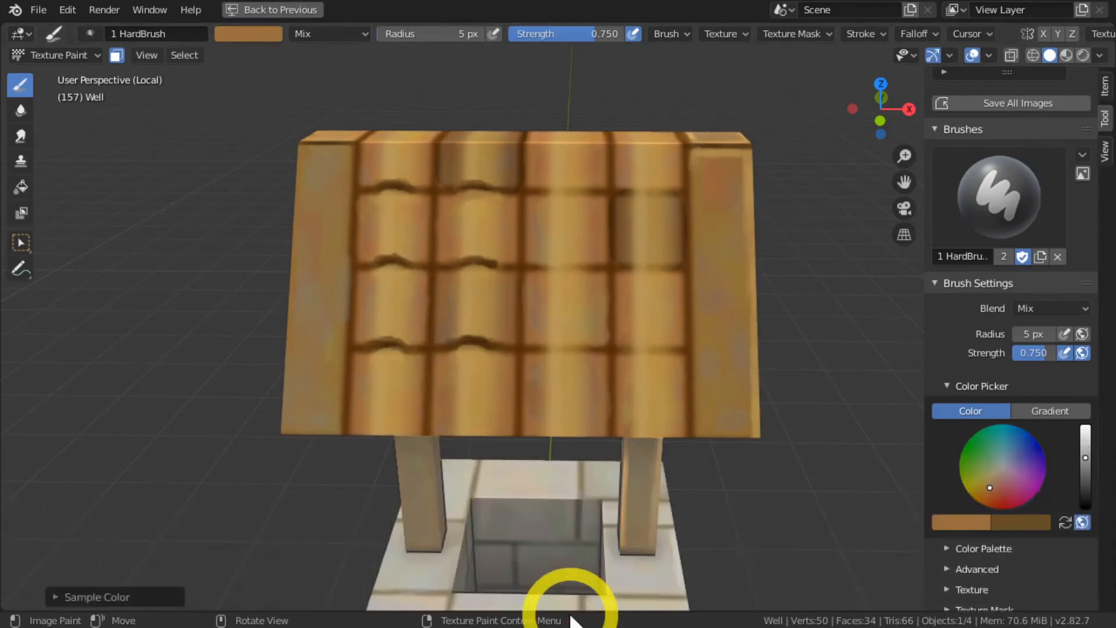
Touch up the leftmost column's lowest arch and the second column's middle arch with freshly sampled gold.
click(398, 358)
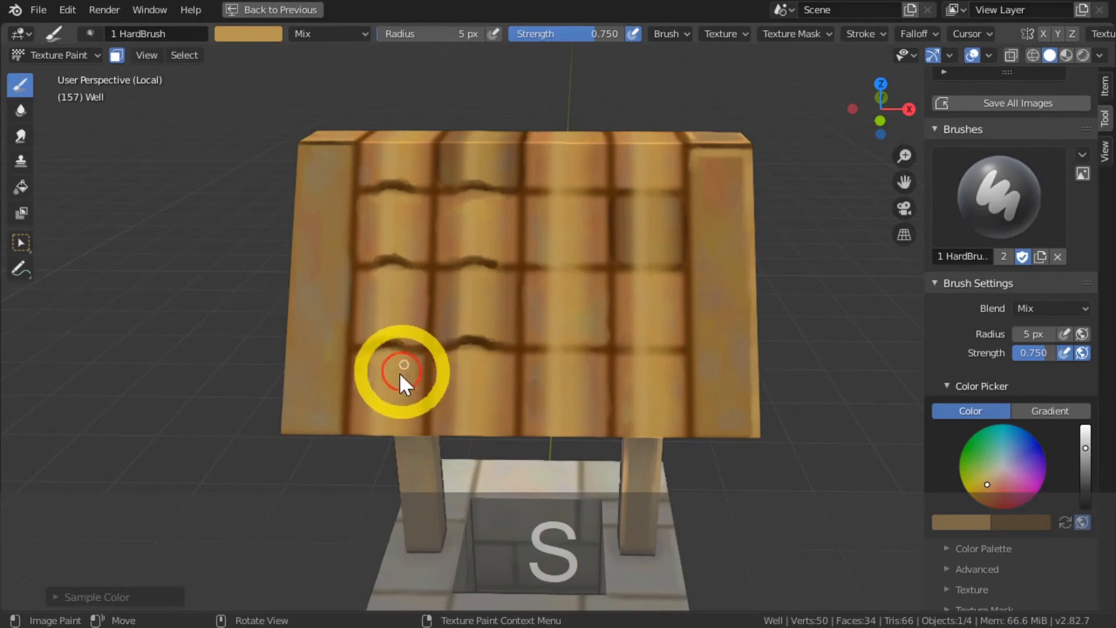
click(385, 351)
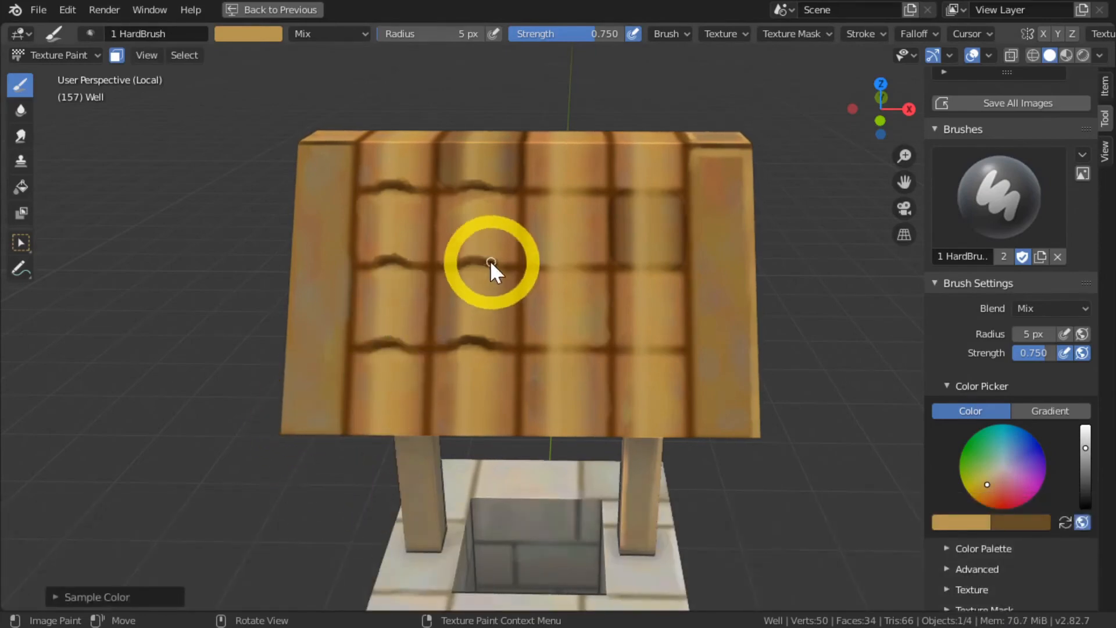
key(s)
click(509, 269)
click(486, 456)
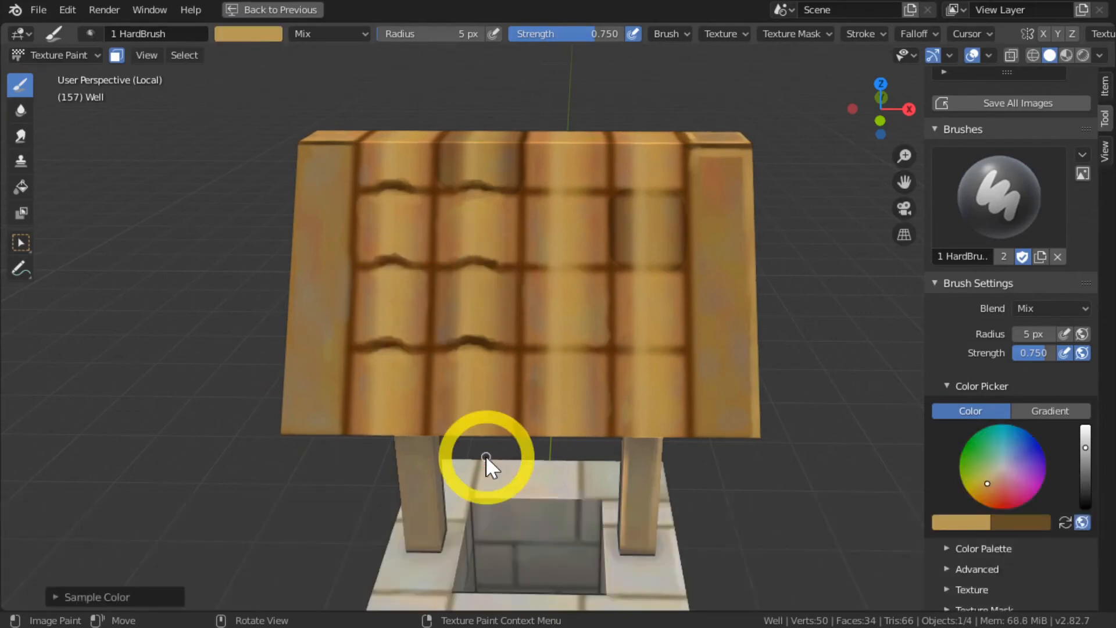
Enlarge the brush radius to 8 px and shade the right edge of the leftmost column's second-row tile with sampled orange-brown.
scroll(485, 455, down, 5)
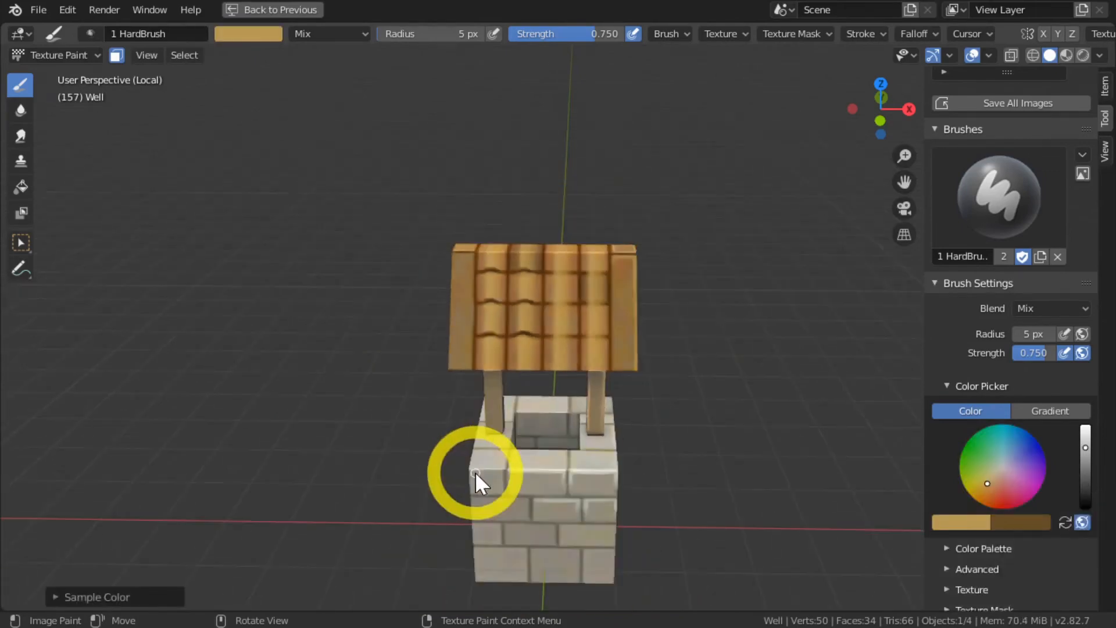
middle_drag(475, 472, 329, 486)
scroll(330, 486, up, 5)
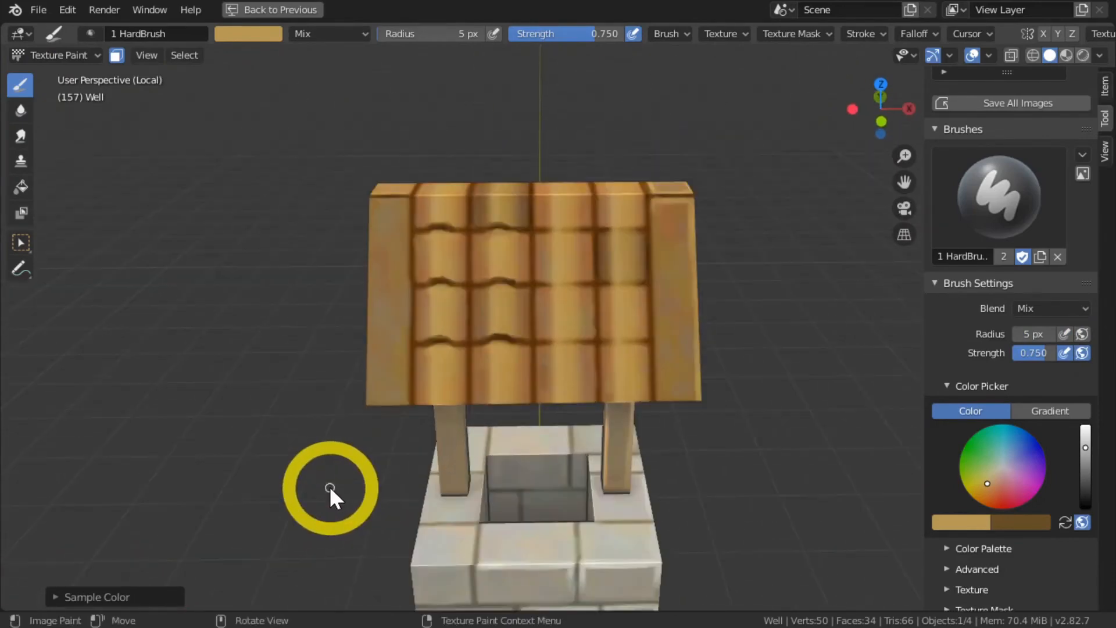
mouse_move(248, 303)
mouse_down()
mouse_move(395, 154)
mouse_move(358, 378)
mouse_move(362, 335)
mouse_move(436, 319)
mouse_move(441, 170)
mouse_move(406, 478)
mouse_move(444, 319)
mouse_move(433, 393)
mouse_move(444, 475)
mouse_move(466, 400)
mouse_move(423, 202)
mouse_move(424, 241)
mouse_move(425, 200)
mouse_up()
key(bracketright)
key(bracketright)
key(bracketright)
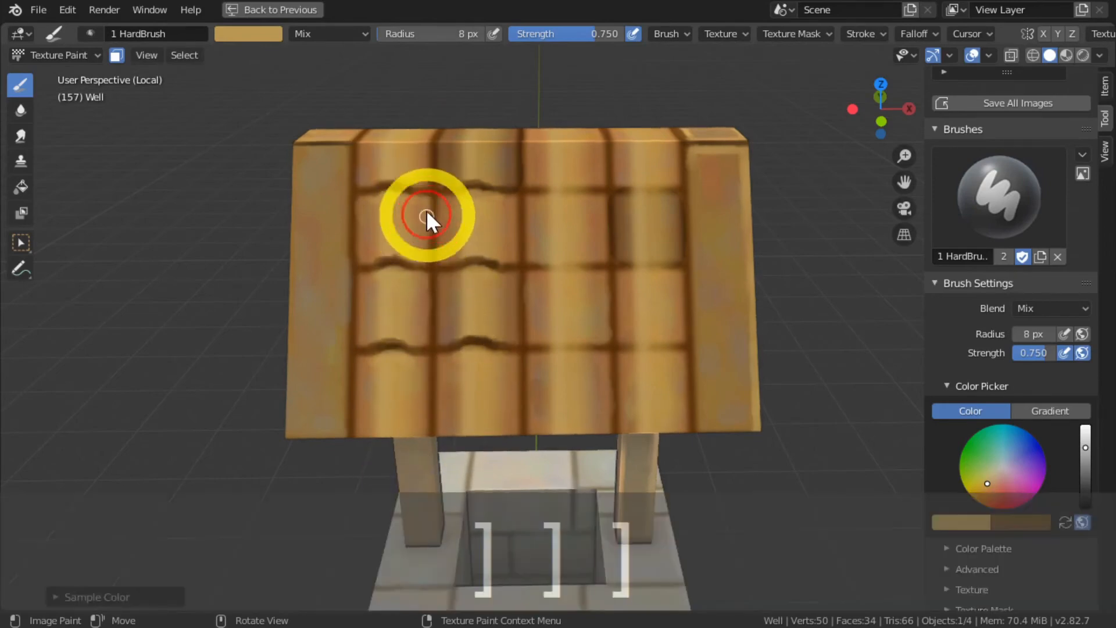
key(s)
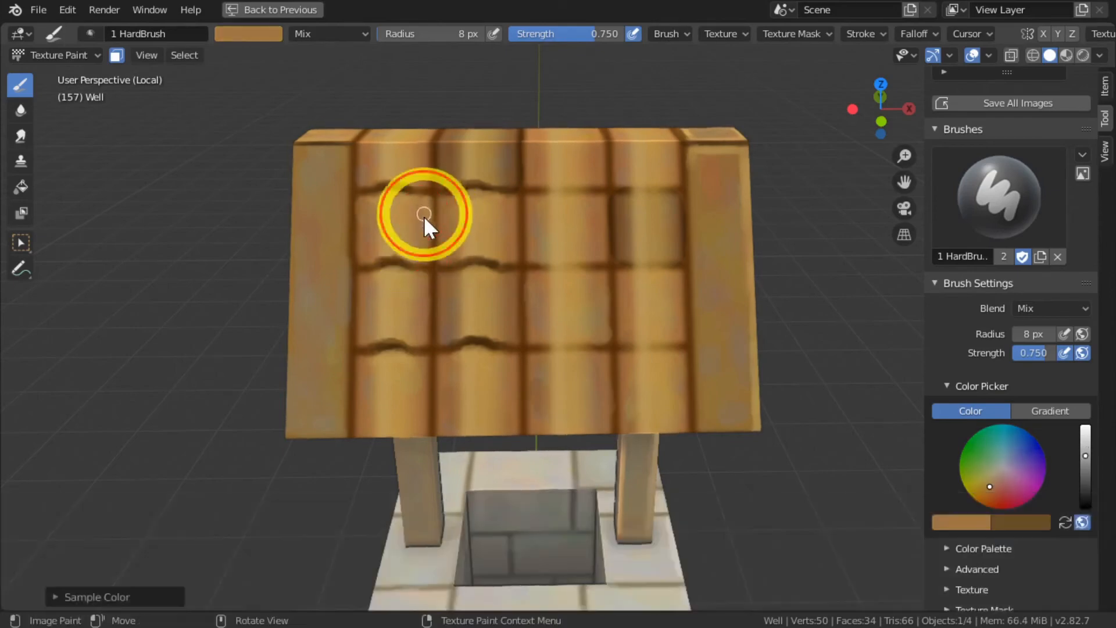
key(s)
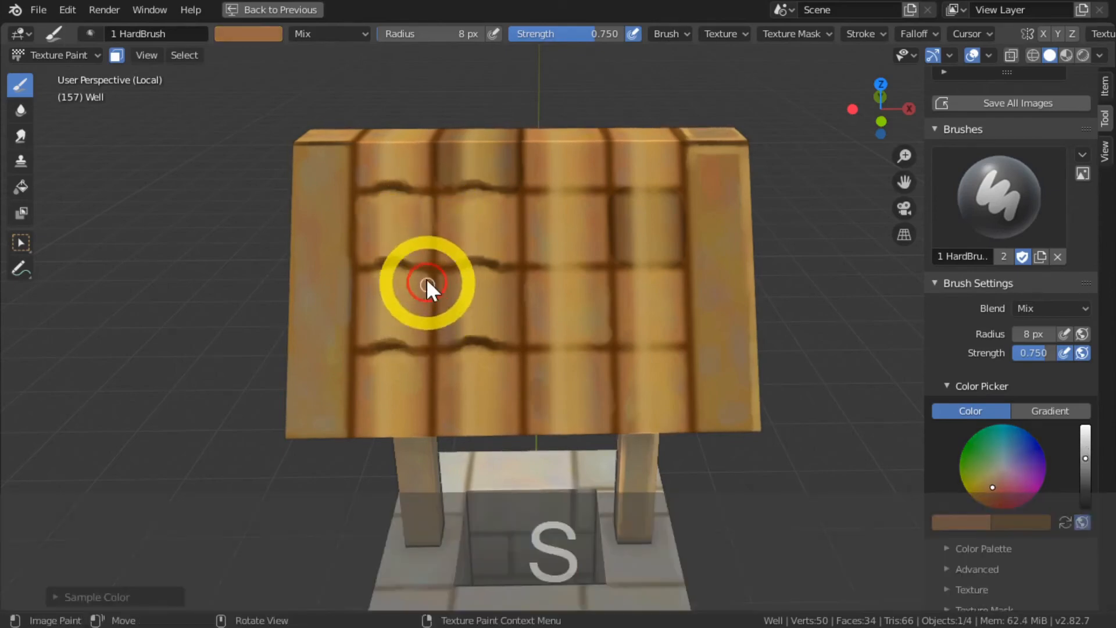
Continue shading along the seam between the first two columns in the lower tile rows, sampling orange-brown and gold tones.
key(s)
key(s)
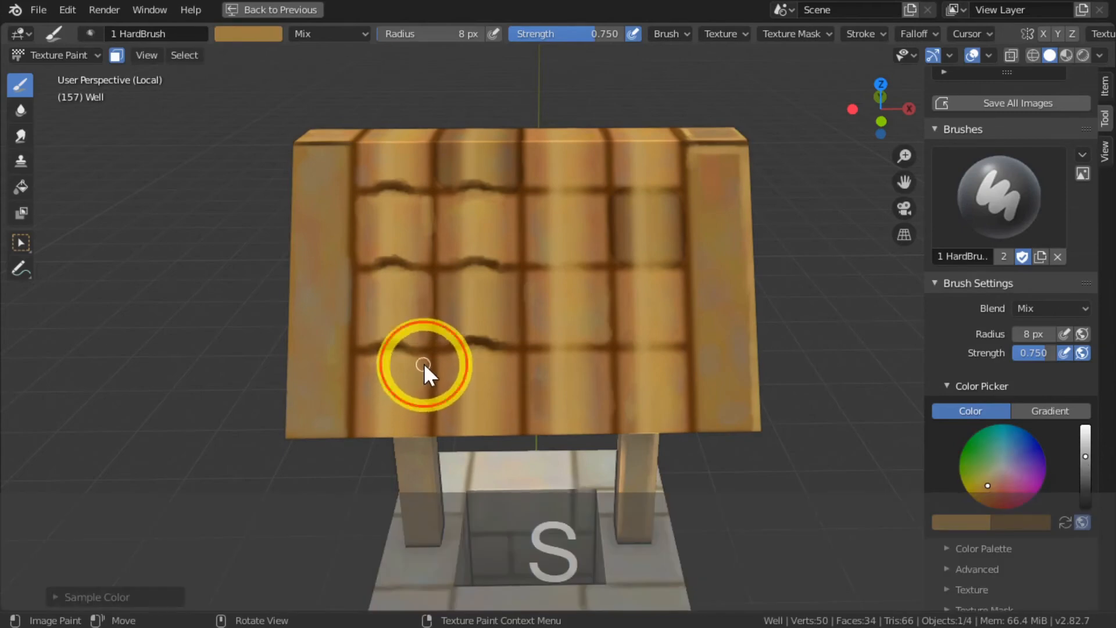
key(s)
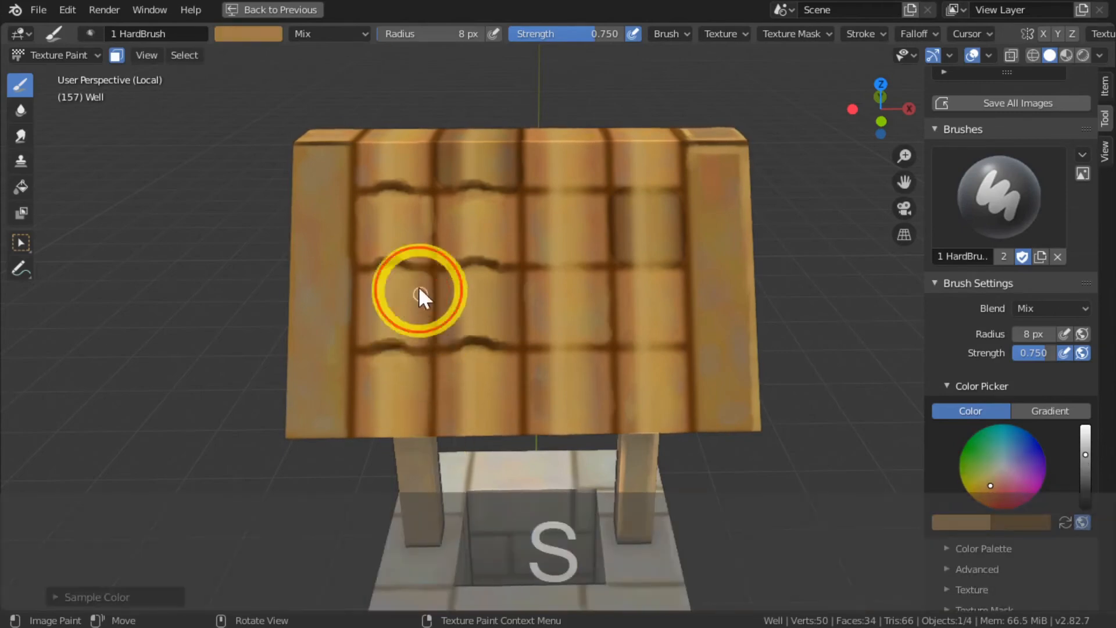
key(s)
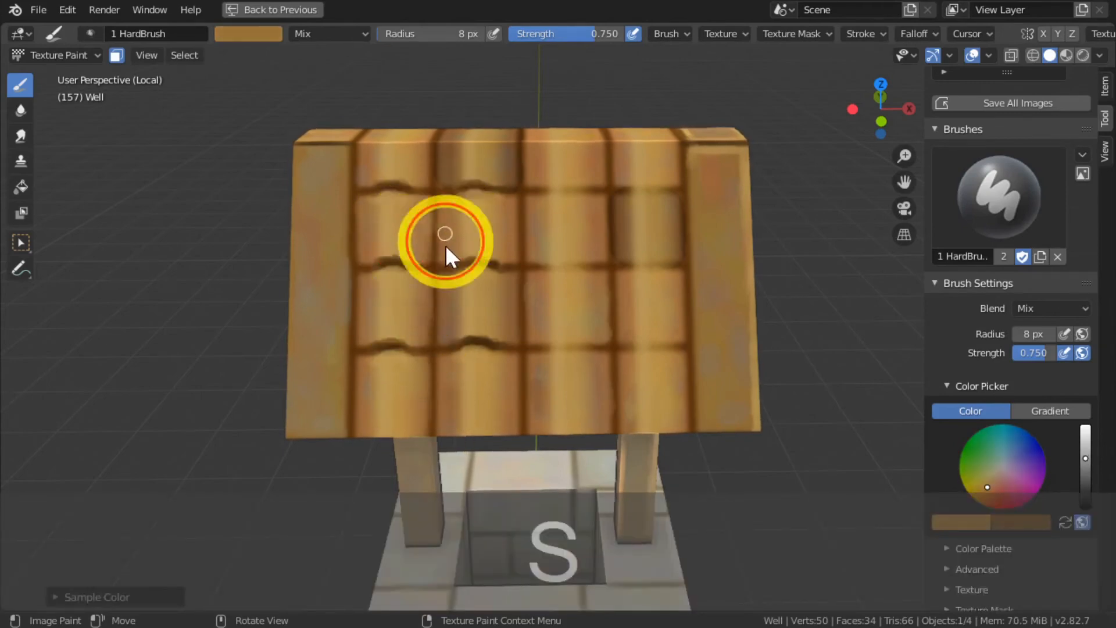
Sample orange-brown tones and shade the right edge of the second column's tiles from the second row down to the eave.
key(s)
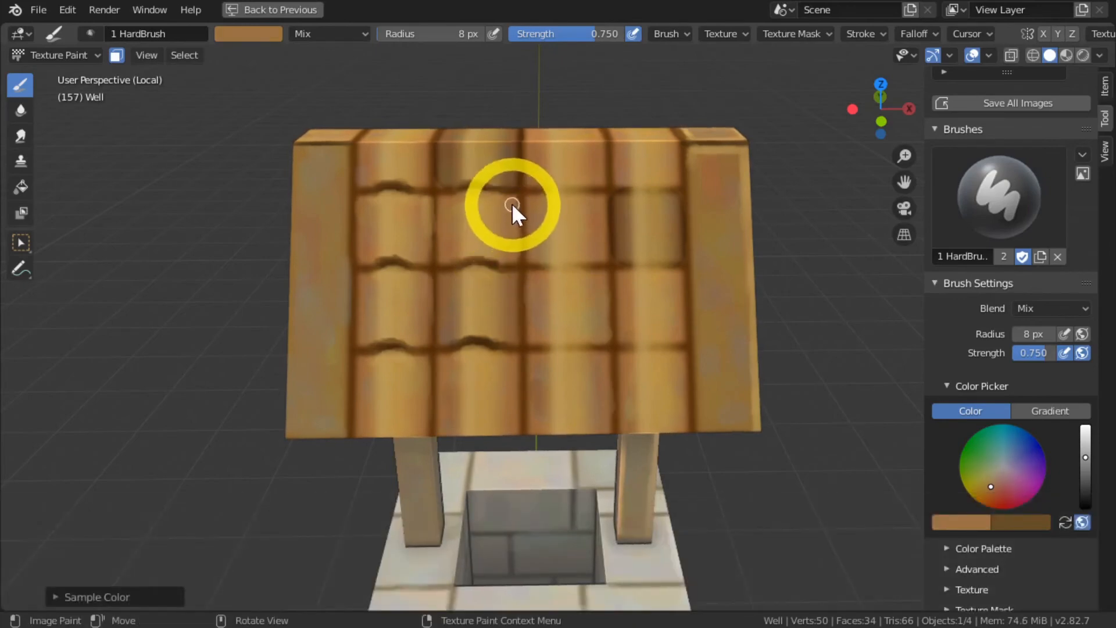
key(s)
drag(511, 284, 512, 336)
drag(512, 283, 513, 335)
drag(514, 294, 515, 408)
key(s)
drag(515, 366, 515, 420)
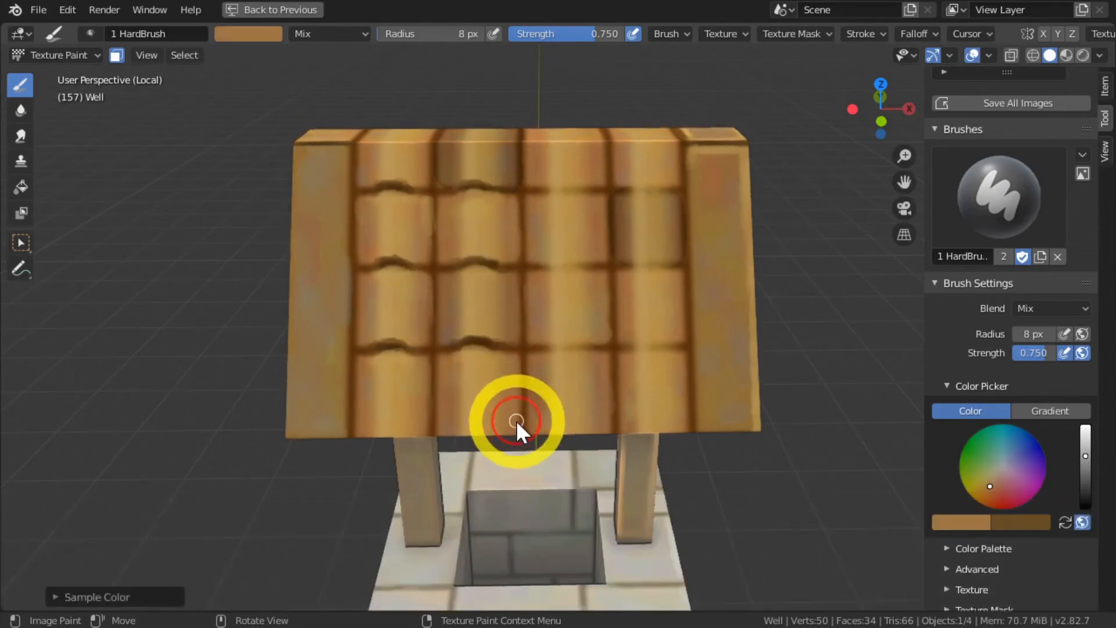
drag(512, 361, 519, 438)
Sample tile tones near the ridge and shade the right edges of the top-row tiles in the first two columns.
key(s)
key(s)
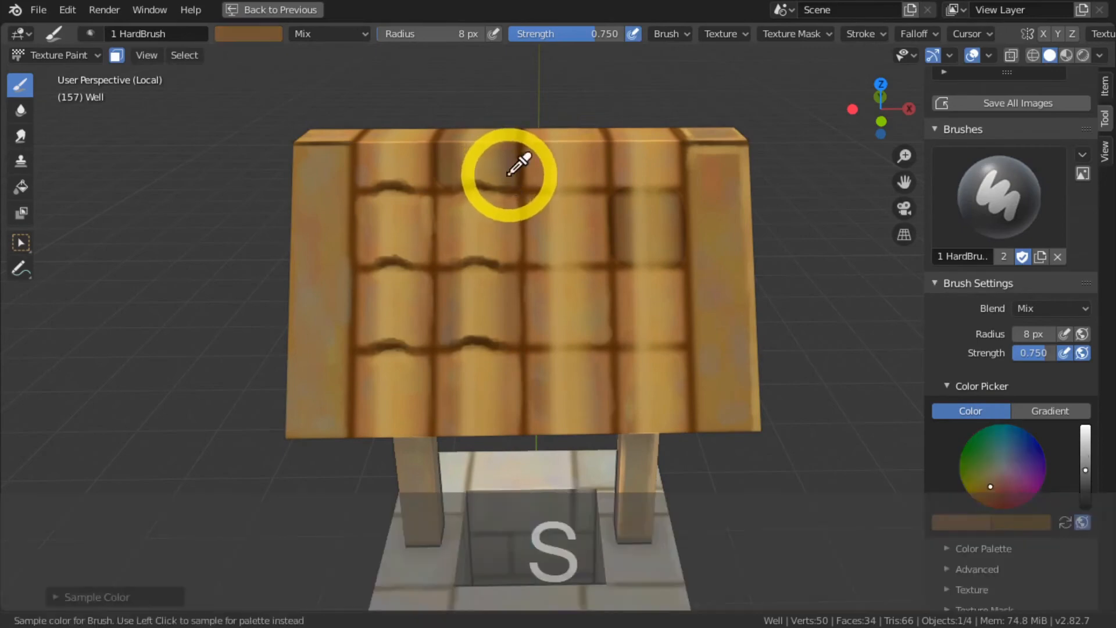
mouse_move(511, 175)
mouse_down()
mouse_move(511, 144)
mouse_move(512, 166)
mouse_up()
key(s)
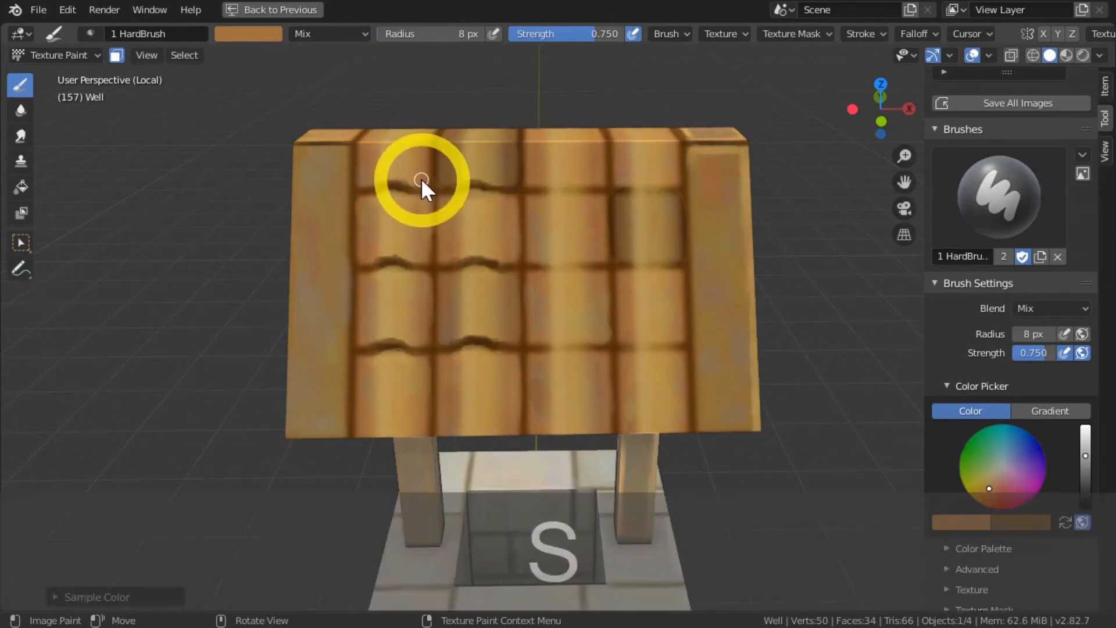
drag(424, 148, 426, 170)
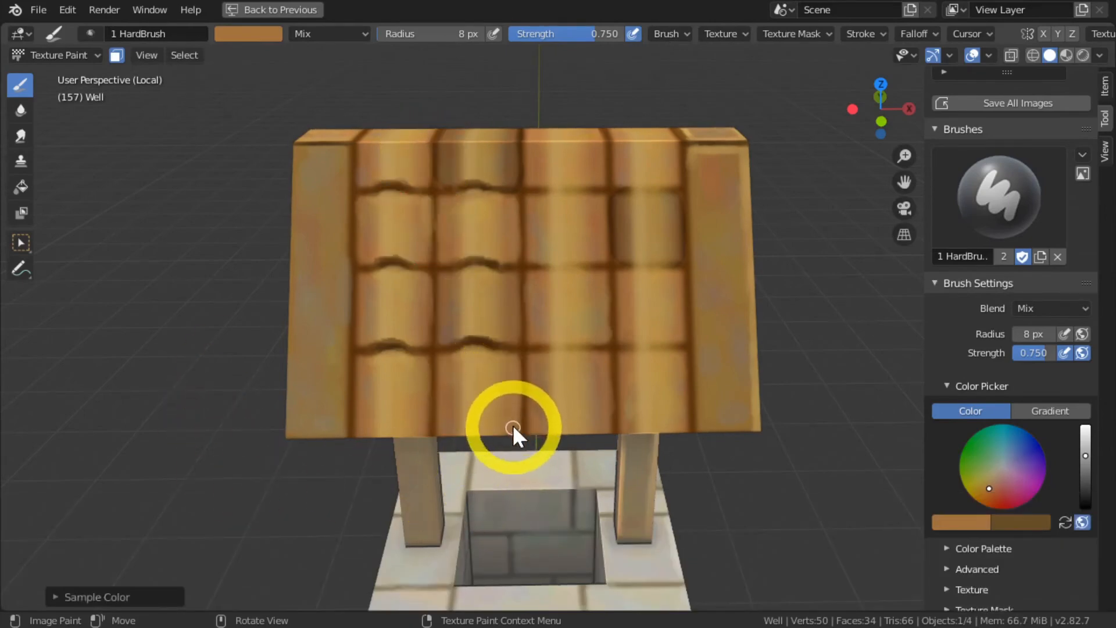
Shade the right edges of the bottom-row tiles in the first two columns with sampled orange-brown.
drag(515, 425, 514, 396)
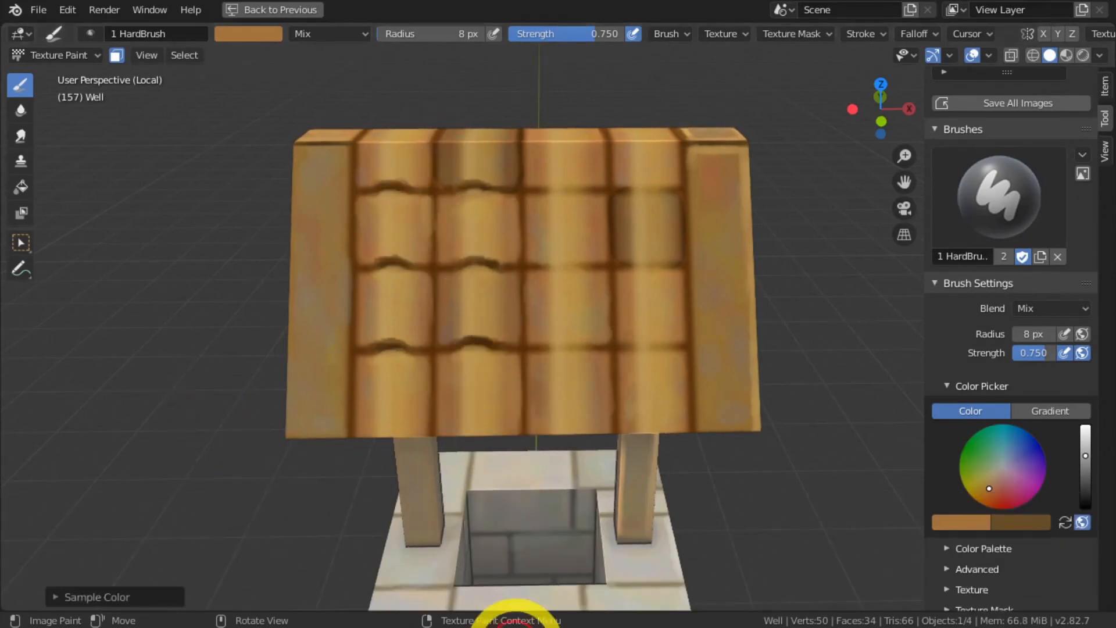
key(s)
click(417, 405)
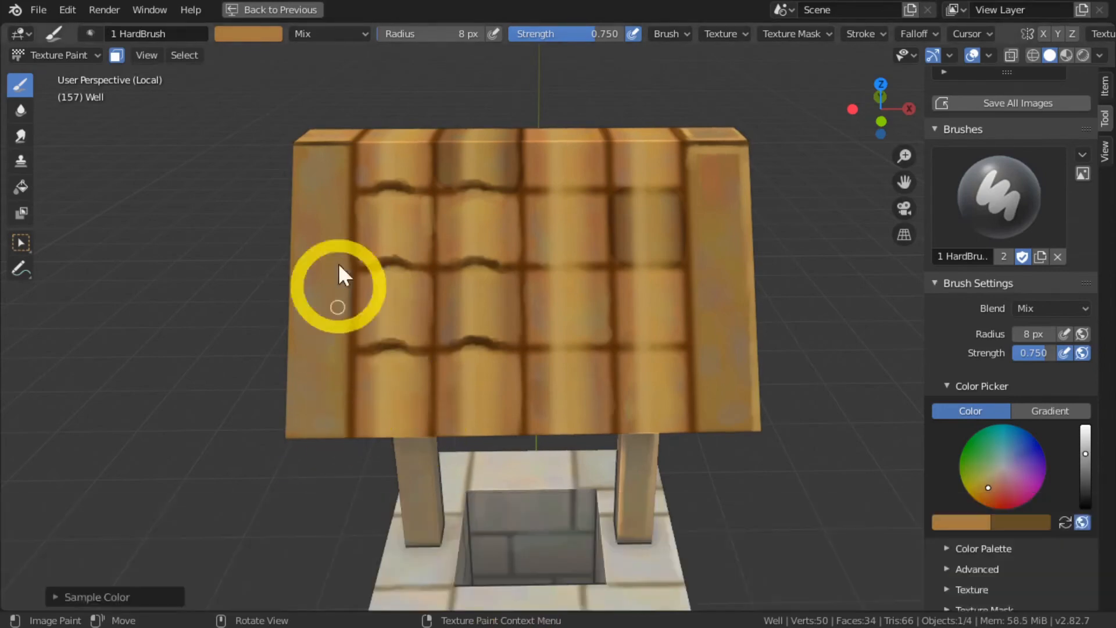
Sample a gold tile tone, darken it, and shade beneath the top arched seam of the first column with a 5 px brush.
key(s)
click(386, 205)
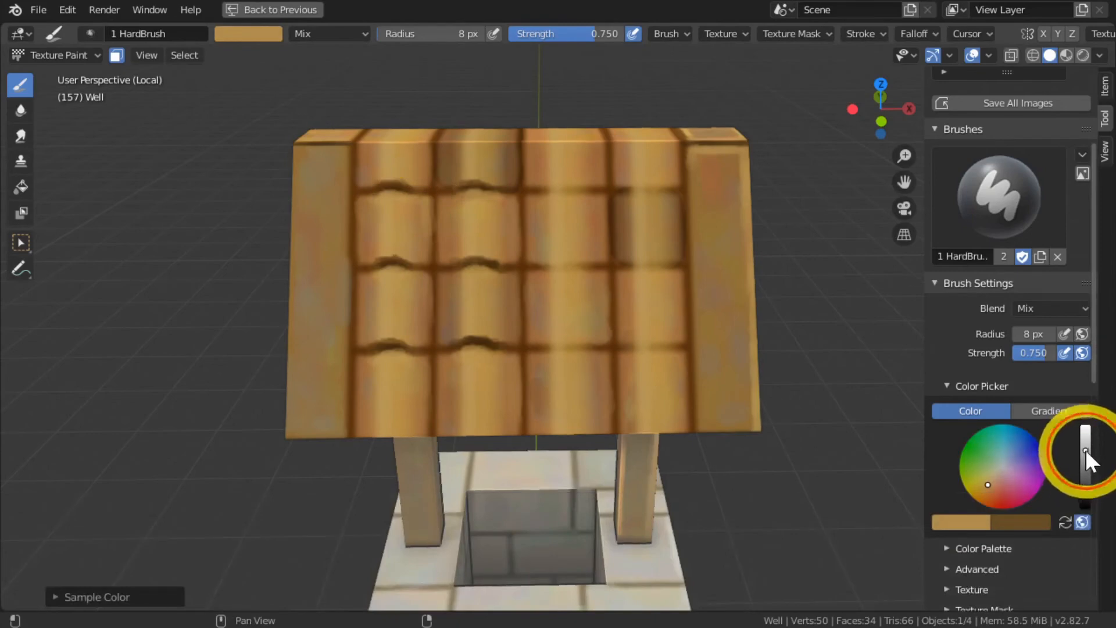
drag(1086, 450, 1078, 469)
key(bracketleft)
key(bracketleft)
key(bracketleft)
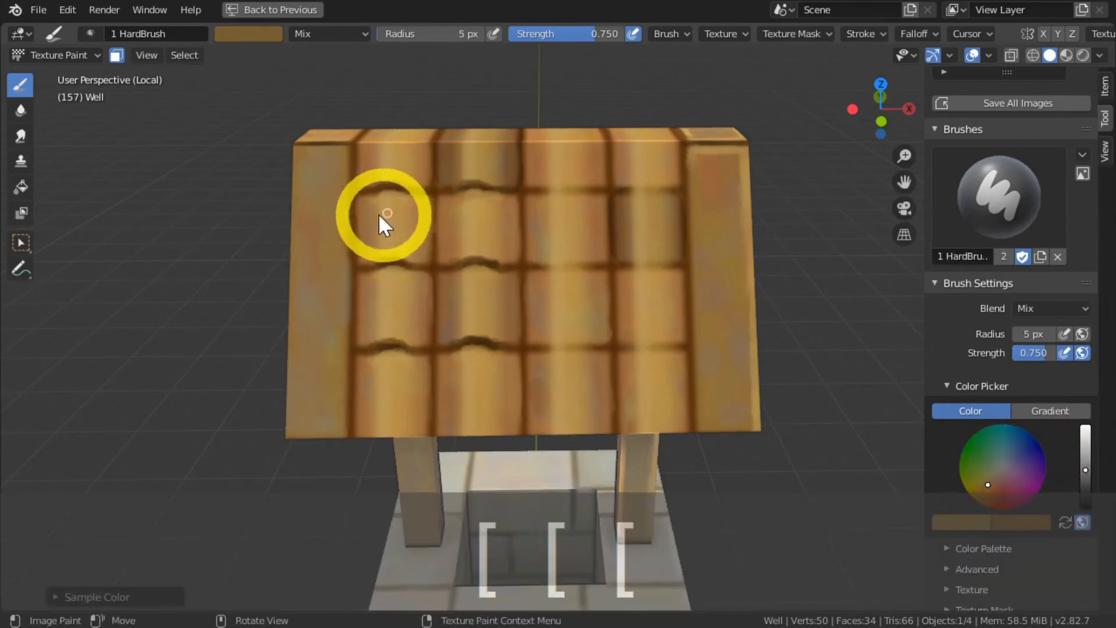
drag(370, 198, 426, 201)
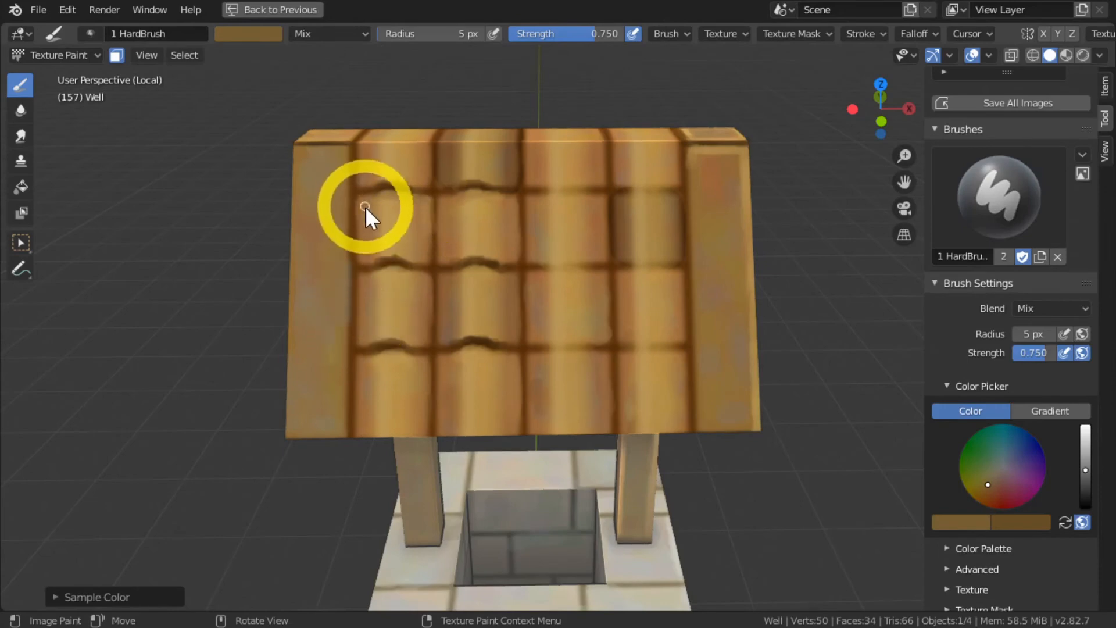
Darken the brown further and shade beneath the remaining arched seams in the first two tile columns.
drag(1086, 470, 1073, 475)
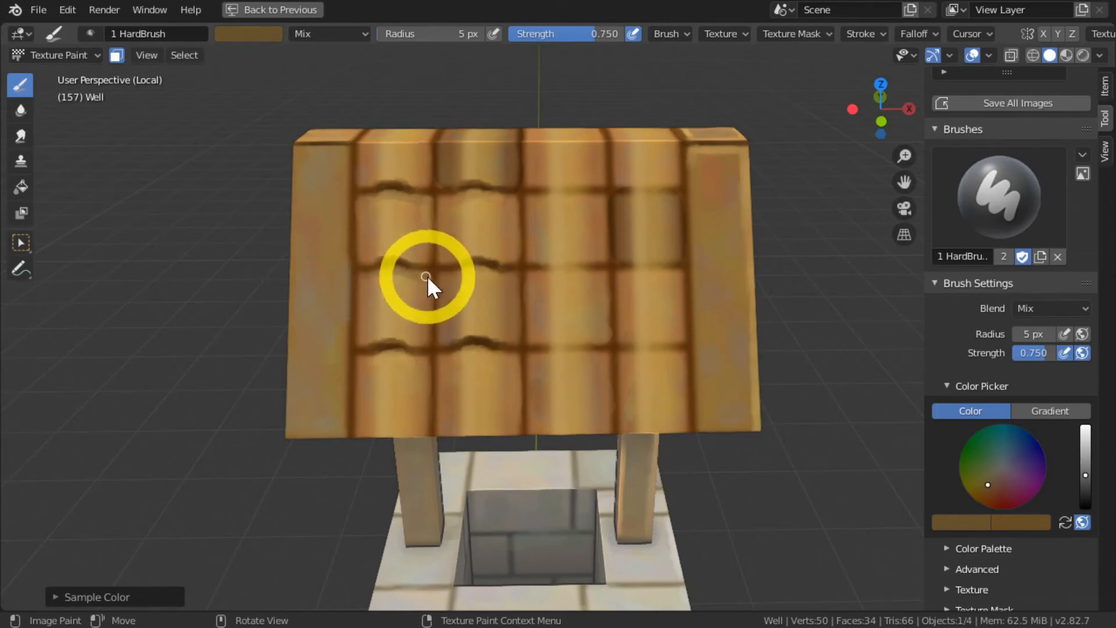
drag(360, 358, 431, 359)
drag(444, 202, 503, 200)
drag(441, 276, 494, 274)
drag(442, 361, 515, 356)
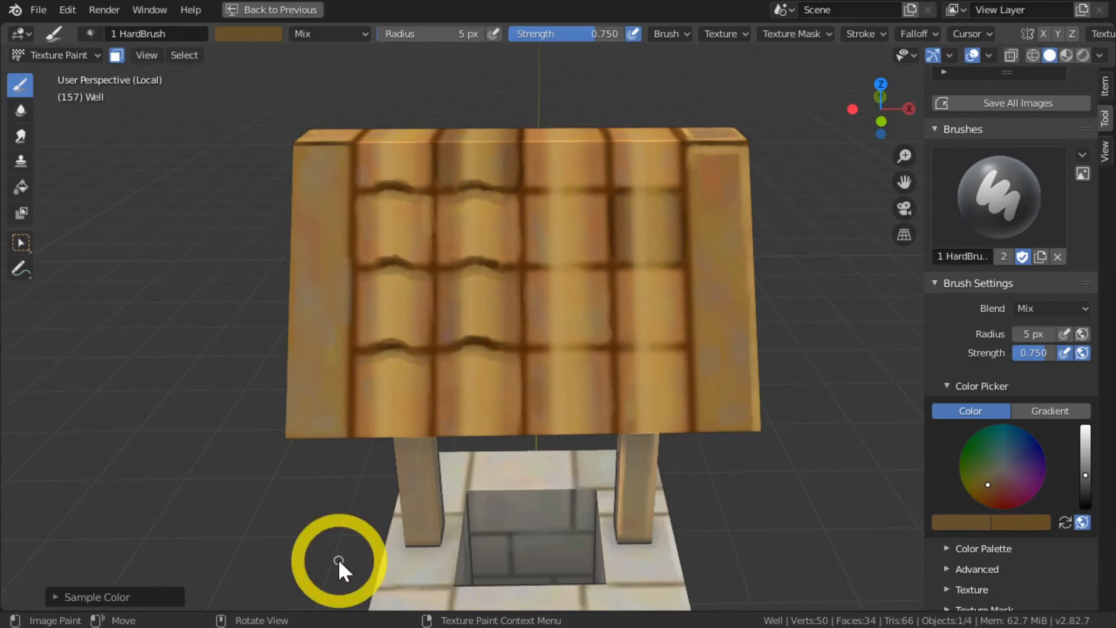
Sample gold, lighten it, and paint thin 3 px highlights along the lower lips of the tiles in the first two columns.
middle_drag(159, 273, 360, 393)
scroll(361, 393, up, 3)
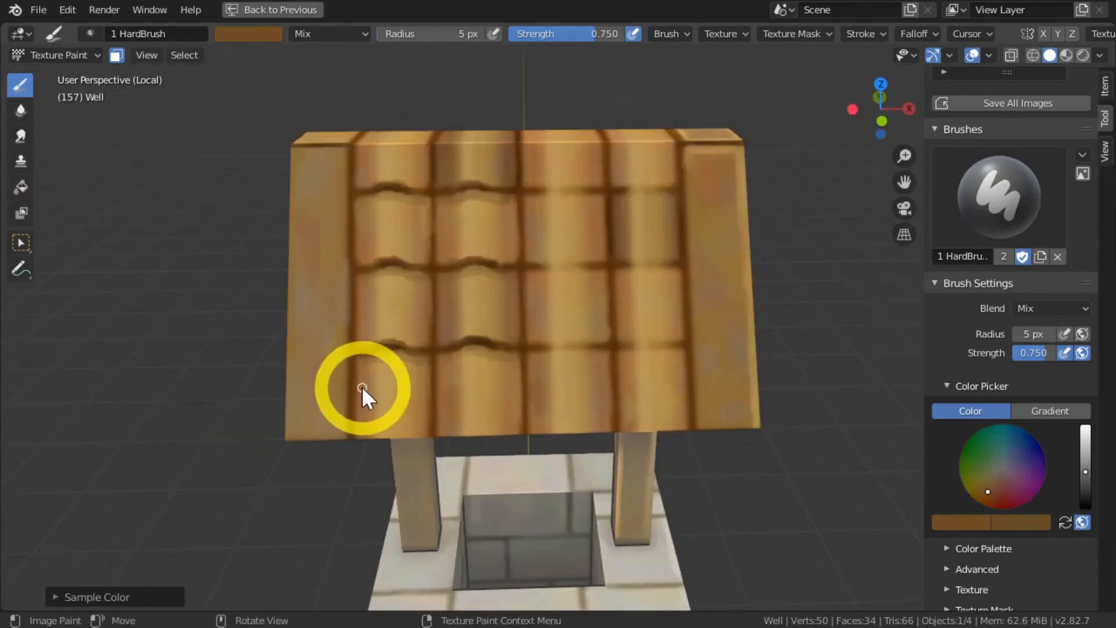
click(395, 334)
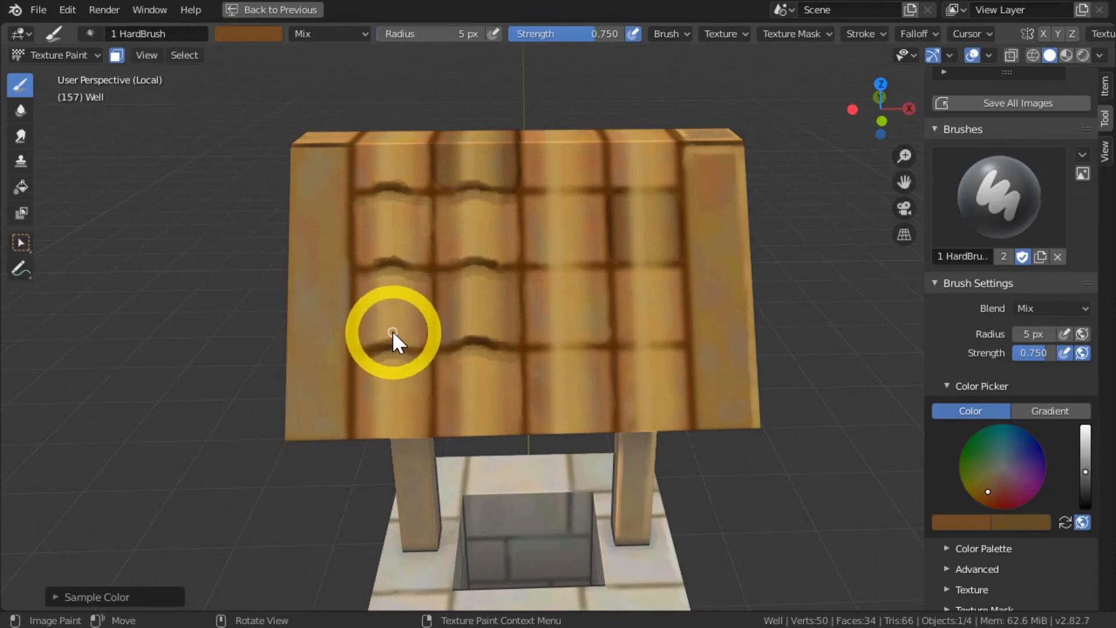
key(s)
drag(1086, 448, 1087, 439)
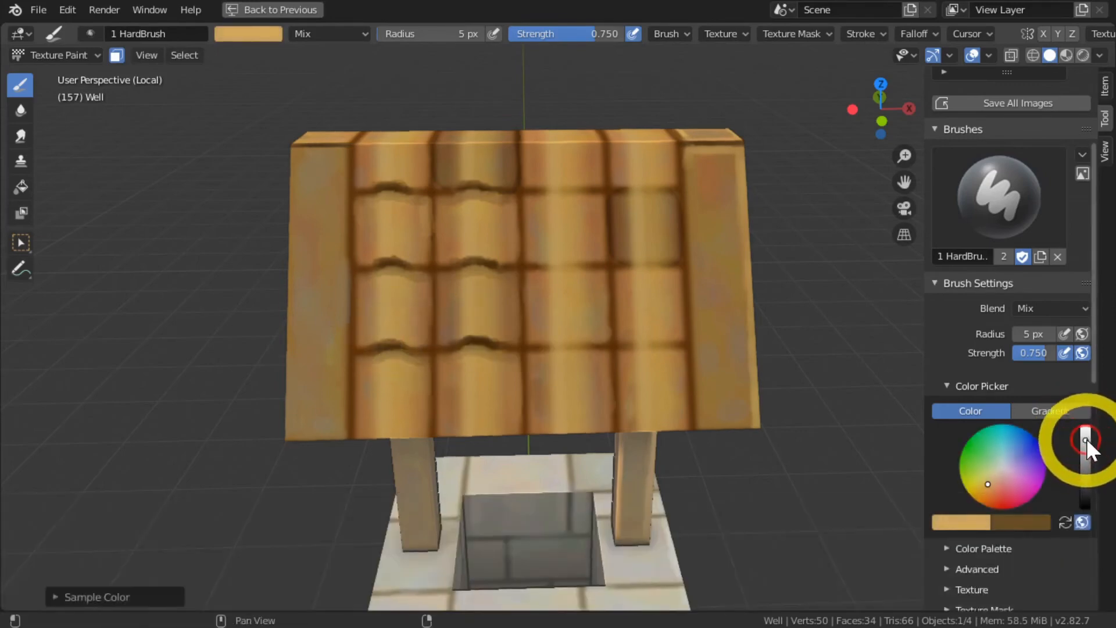
key(bracketleft)
key(bracketleft)
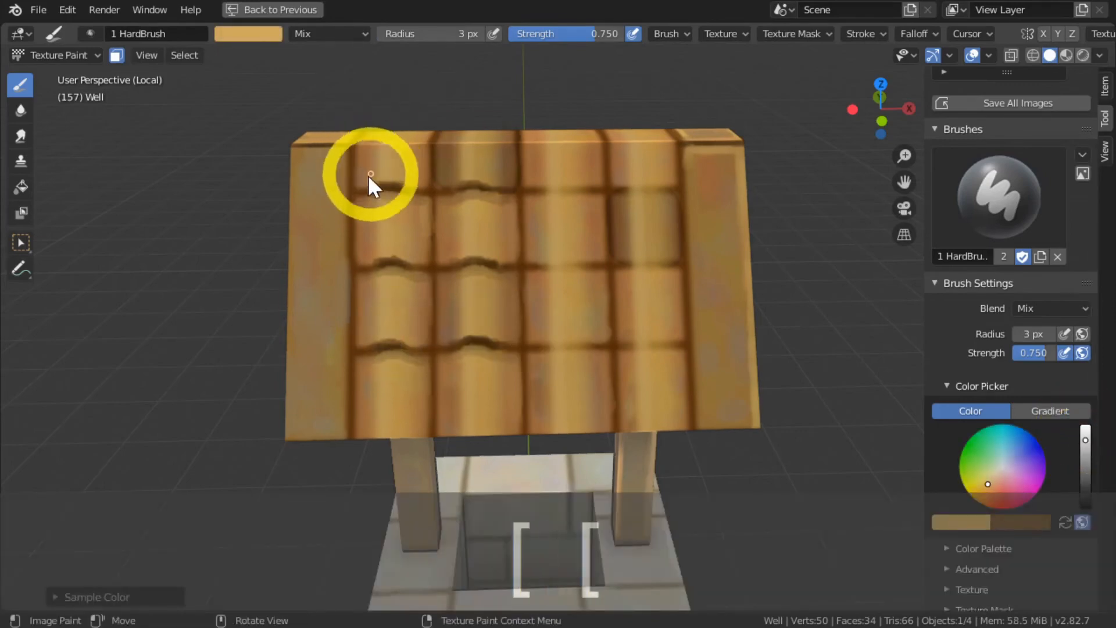
click(373, 184)
mouse_move(373, 183)
mouse_down()
mouse_move(414, 184)
mouse_move(361, 186)
mouse_move(434, 173)
mouse_move(485, 180)
mouse_up()
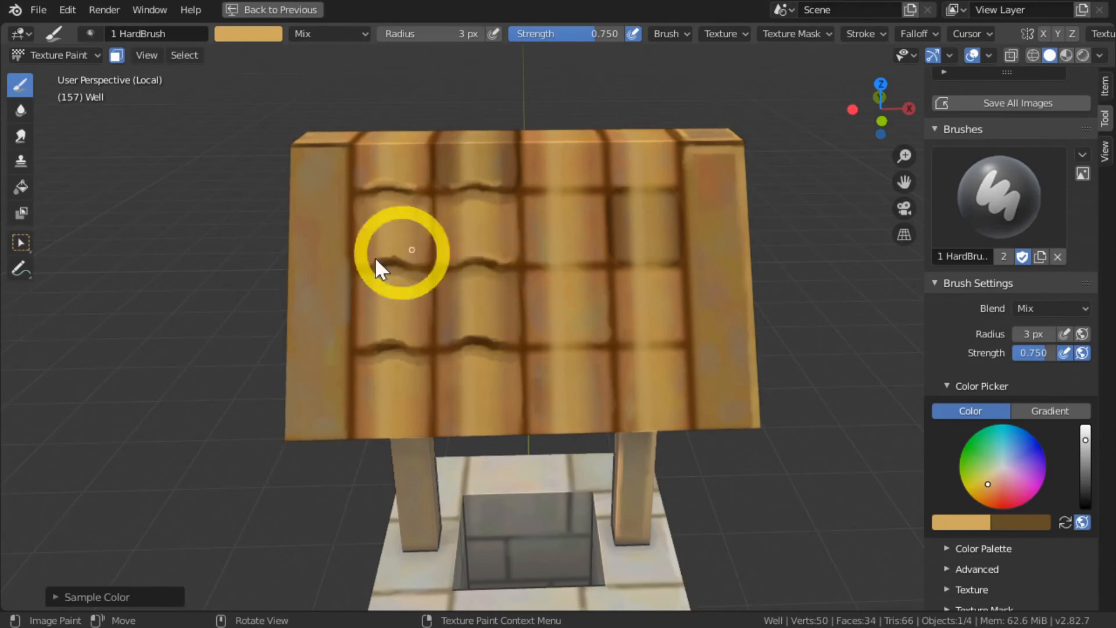
mouse_move(400, 254)
mouse_down()
mouse_move(374, 262)
mouse_move(365, 343)
mouse_move(511, 340)
mouse_up()
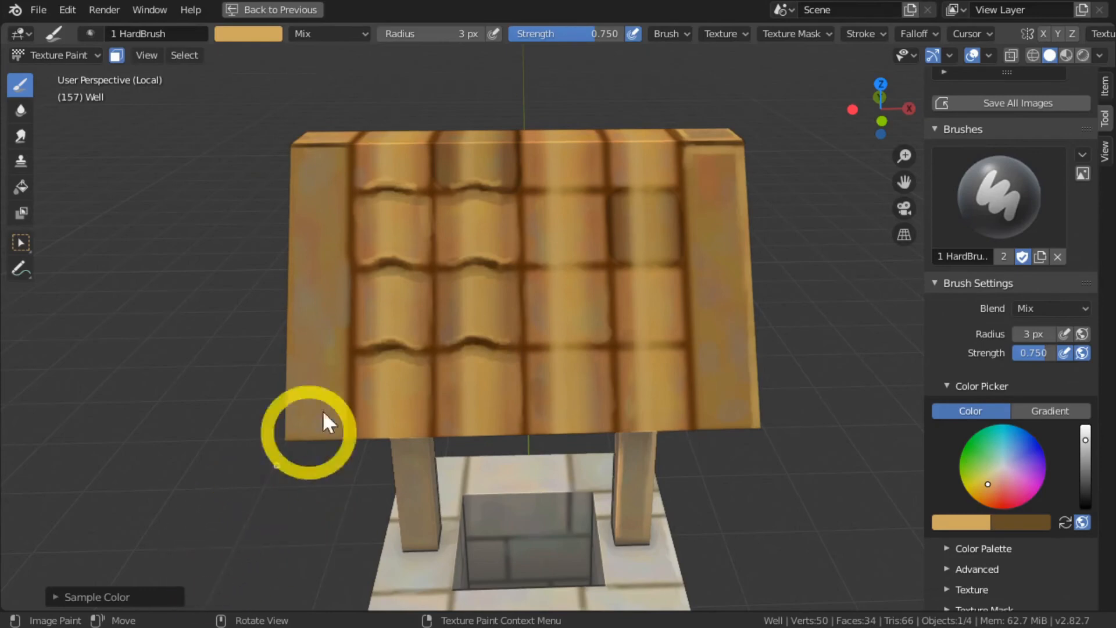
Sample a tile tone, brighten it to light orange, and paint thin highlights down the left edges of the tiles in the first two columns.
key(s)
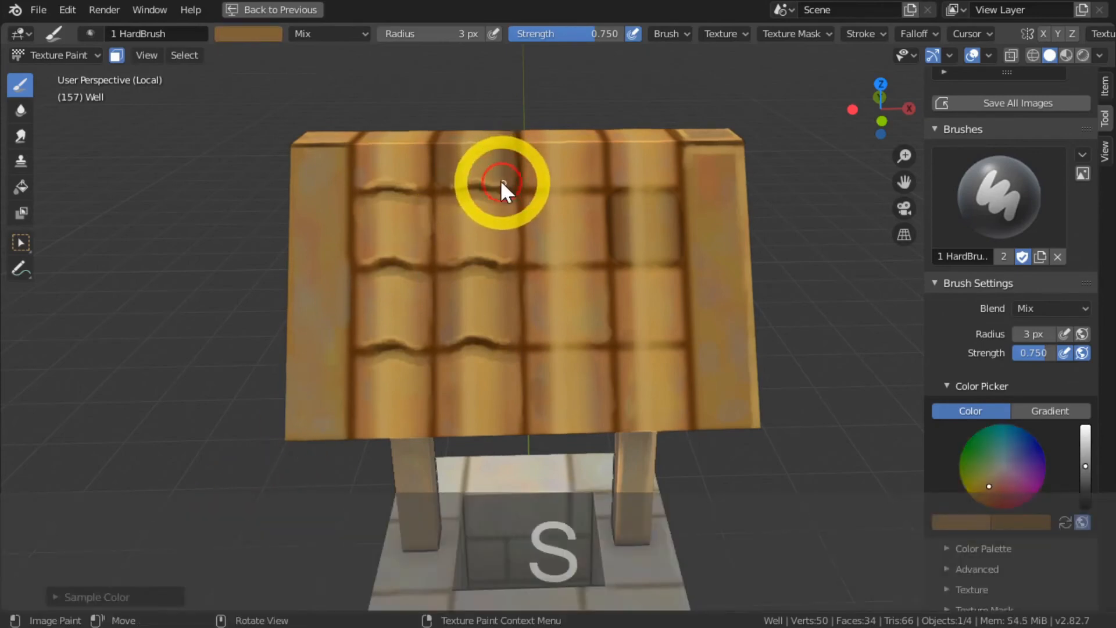
key(s)
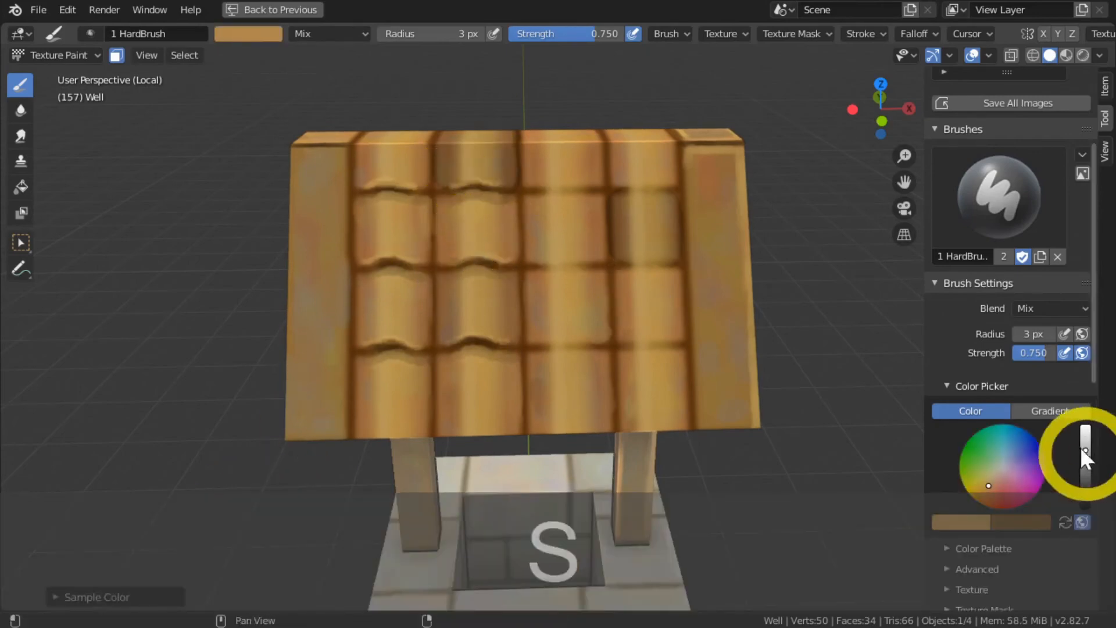
drag(1083, 445, 1079, 448)
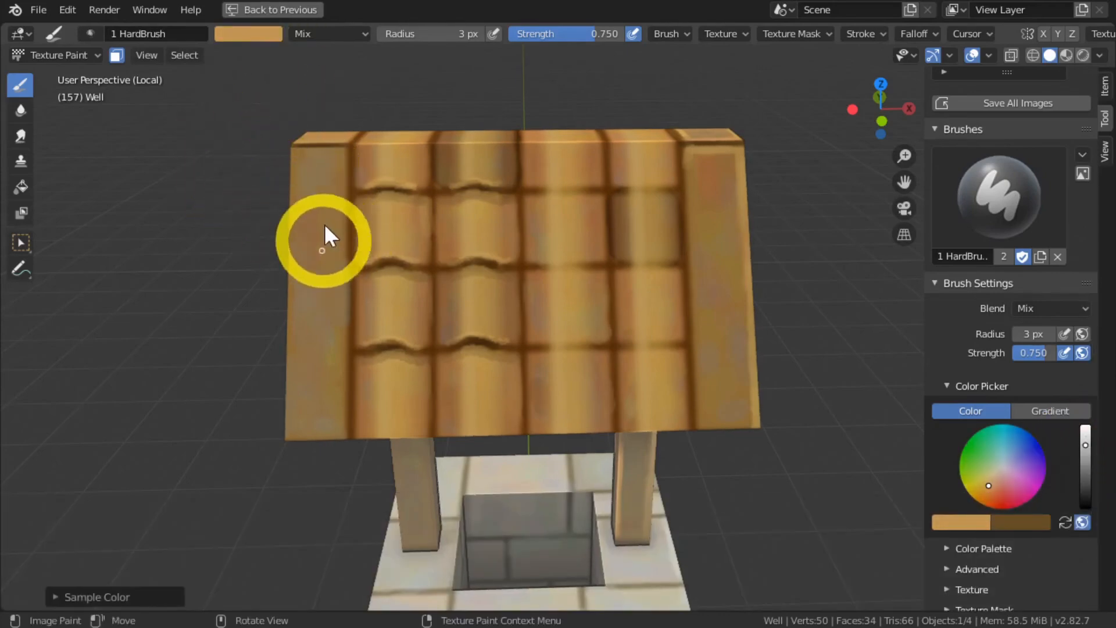
drag(356, 155, 358, 434)
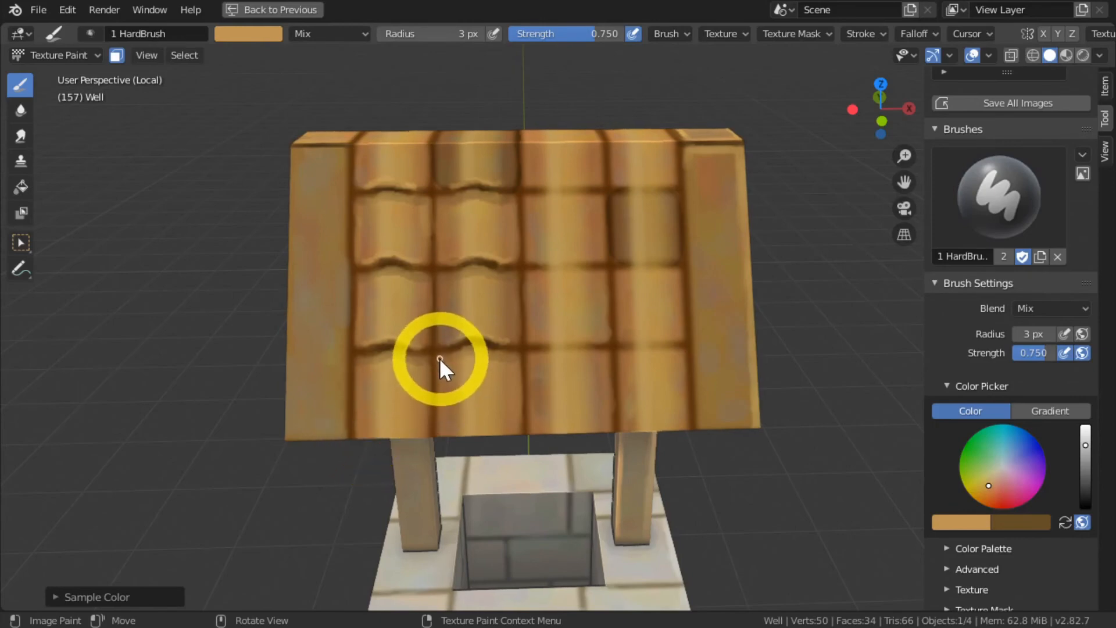
drag(440, 359, 440, 436)
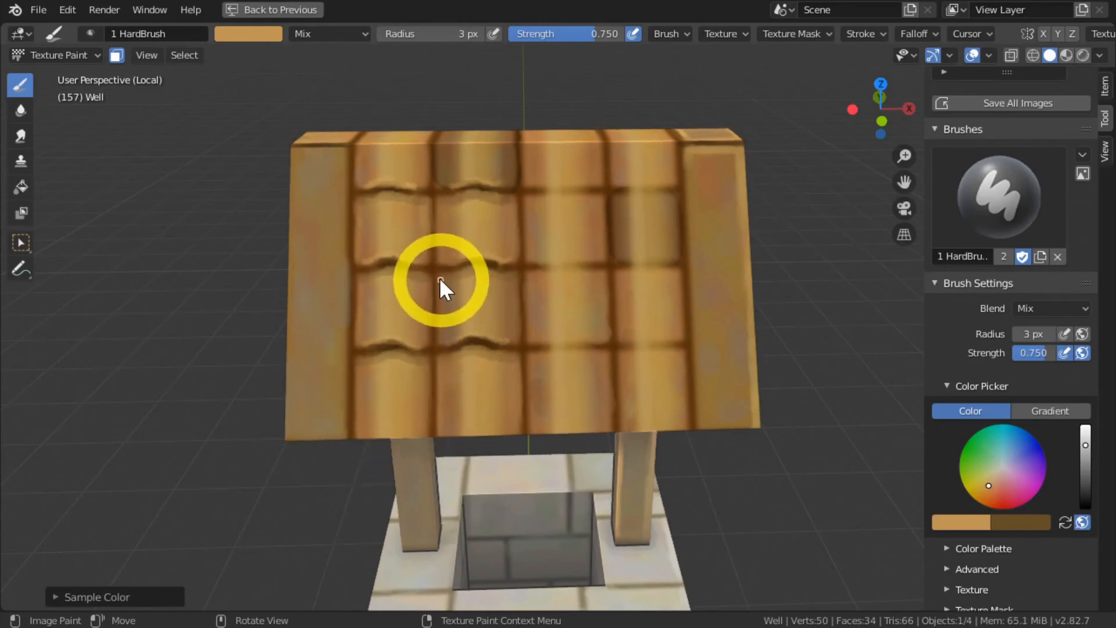
drag(440, 279, 440, 339)
drag(438, 205, 441, 260)
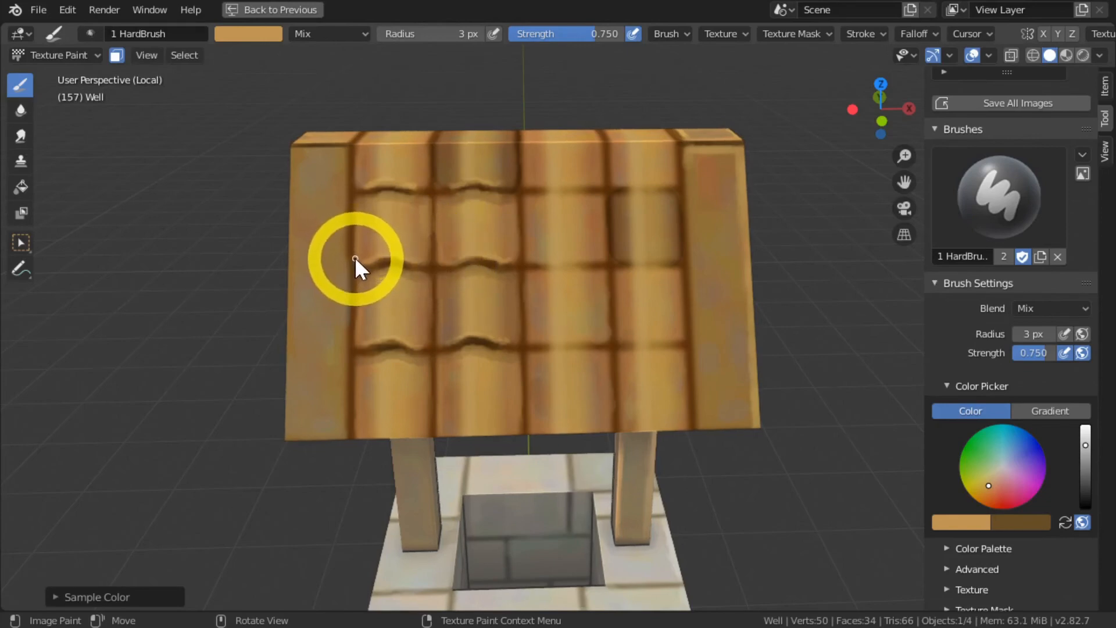
drag(354, 257, 336, 341)
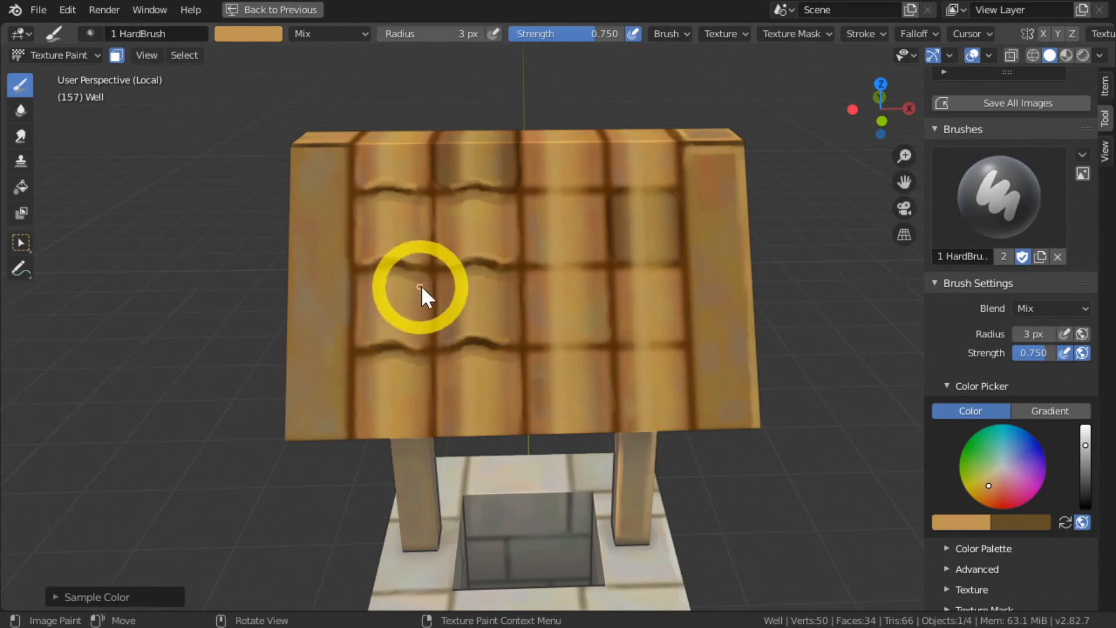
Paint thin light-orange highlights down the right edges of the middle-row tiles in the first two columns.
drag(429, 278, 429, 344)
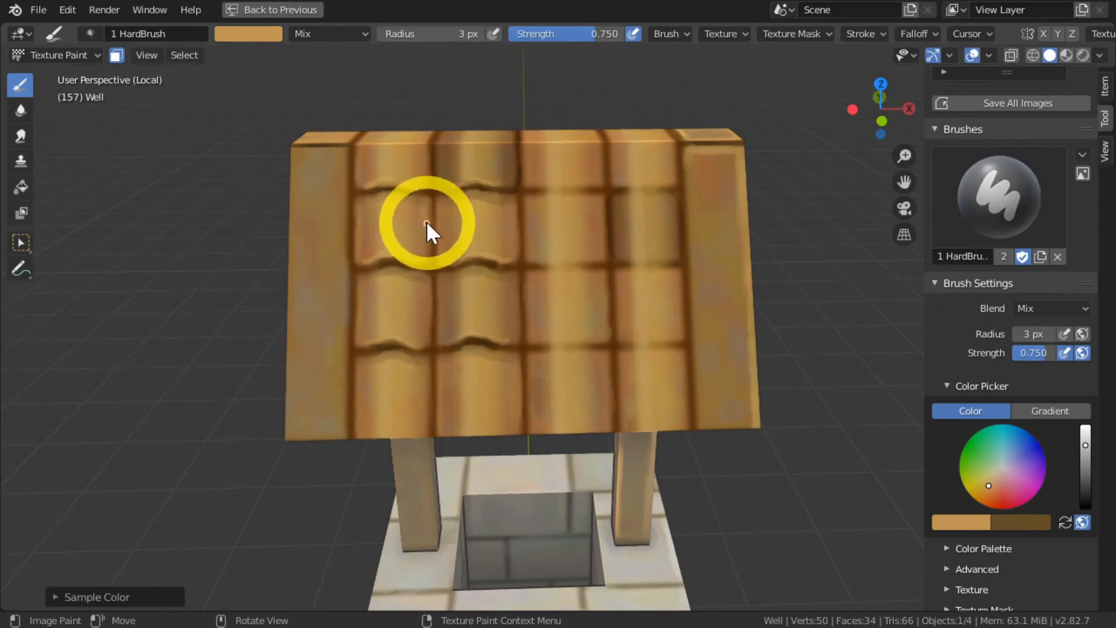
mouse_move(428, 229)
mouse_down()
mouse_move(424, 424)
mouse_move(466, 387)
mouse_move(518, 366)
mouse_move(522, 428)
mouse_move(515, 301)
mouse_up()
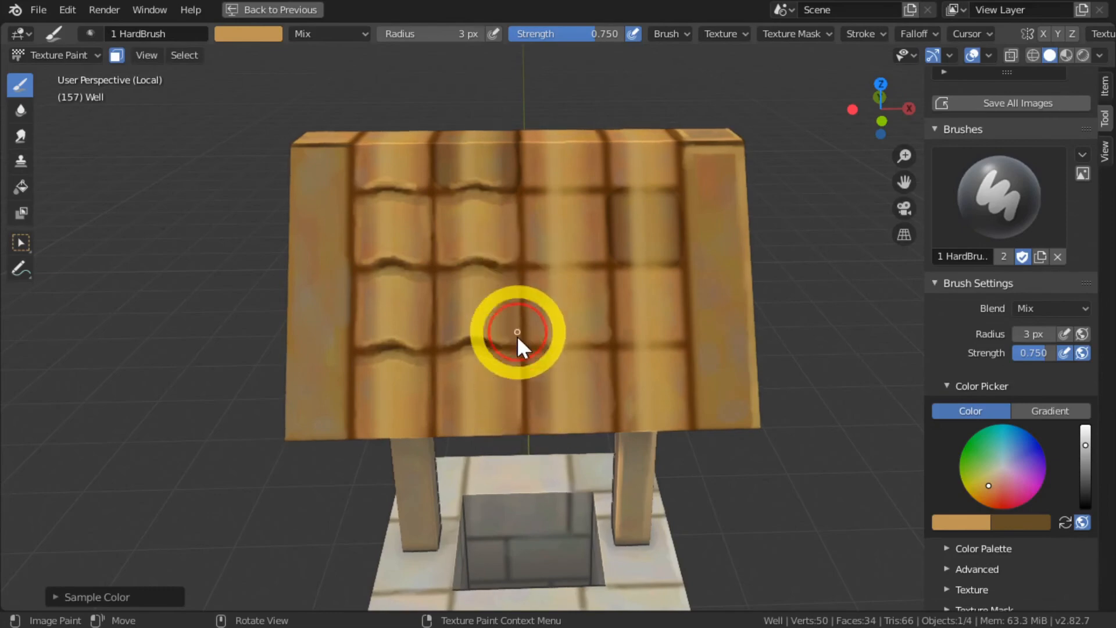
mouse_move(512, 217)
mouse_down()
mouse_move(516, 246)
mouse_move(515, 210)
mouse_up()
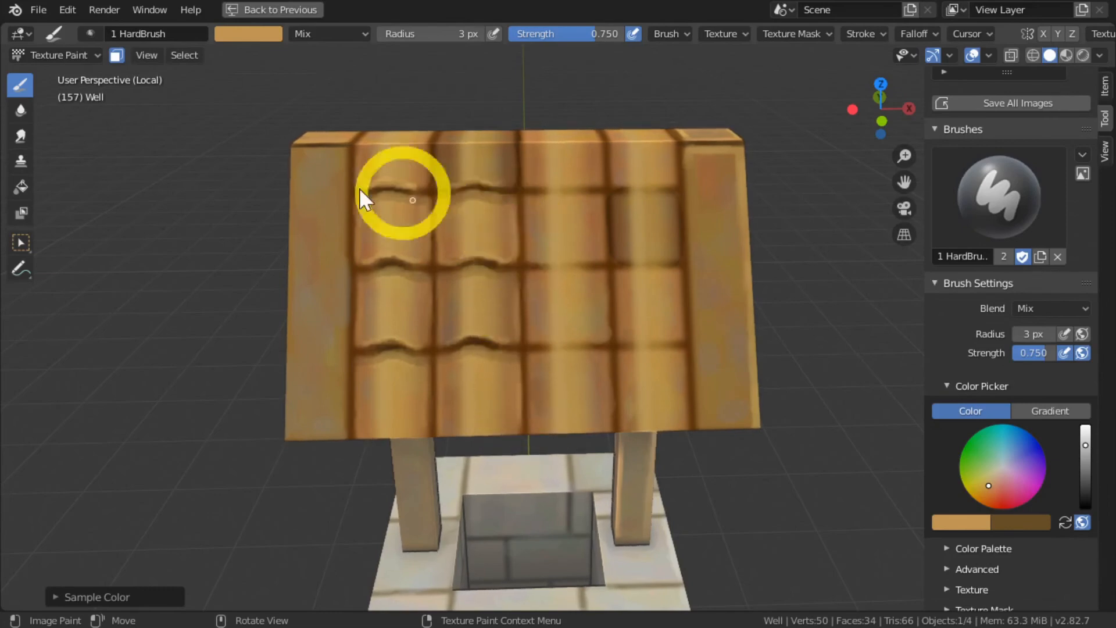
Sample gold from the second-row tile in the first column, lighten it, and highlight that tile's right edge.
key(s)
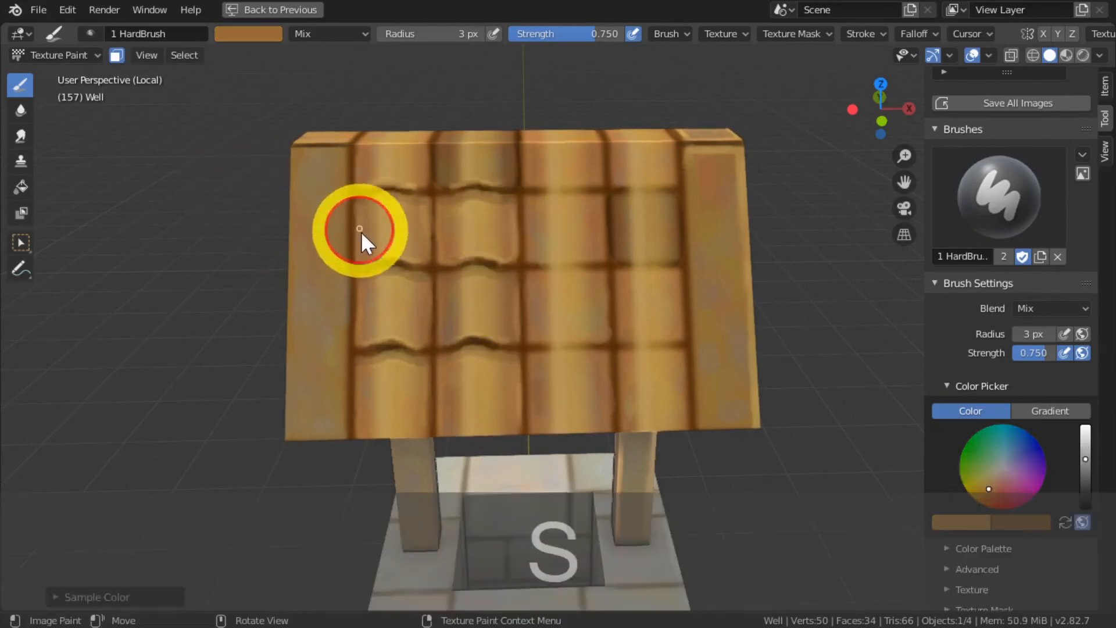
key(s)
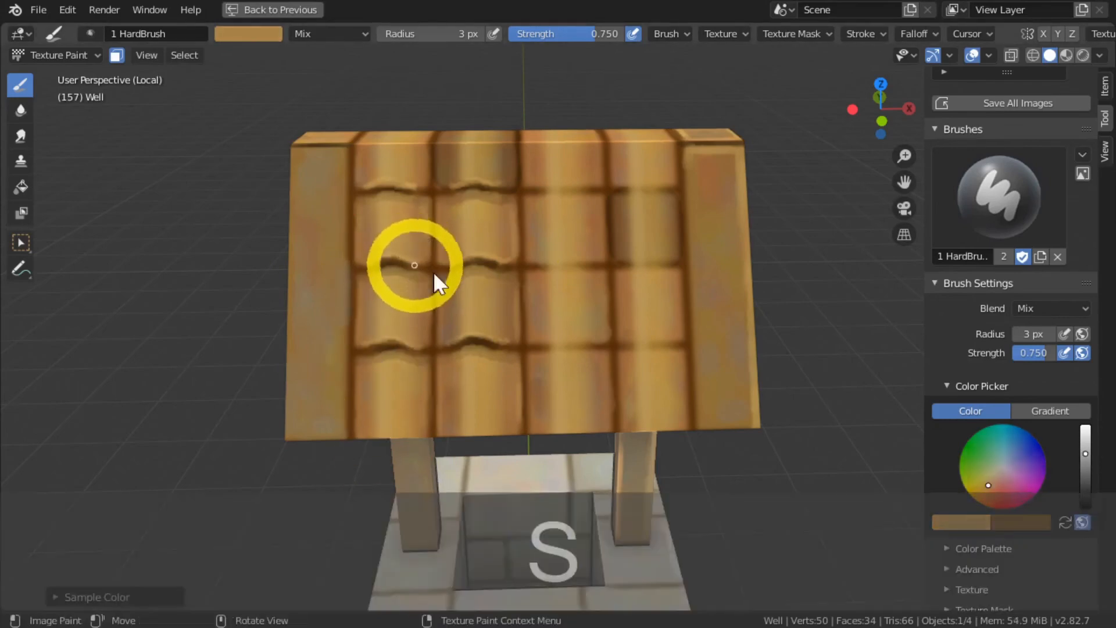
drag(1085, 454, 1085, 441)
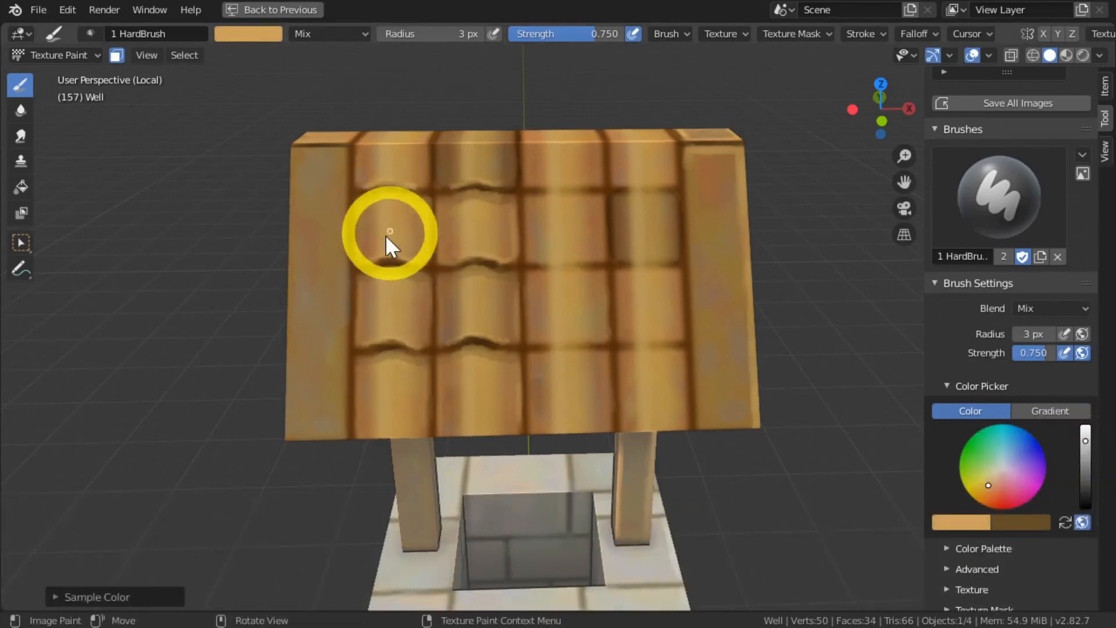
drag(427, 255, 427, 216)
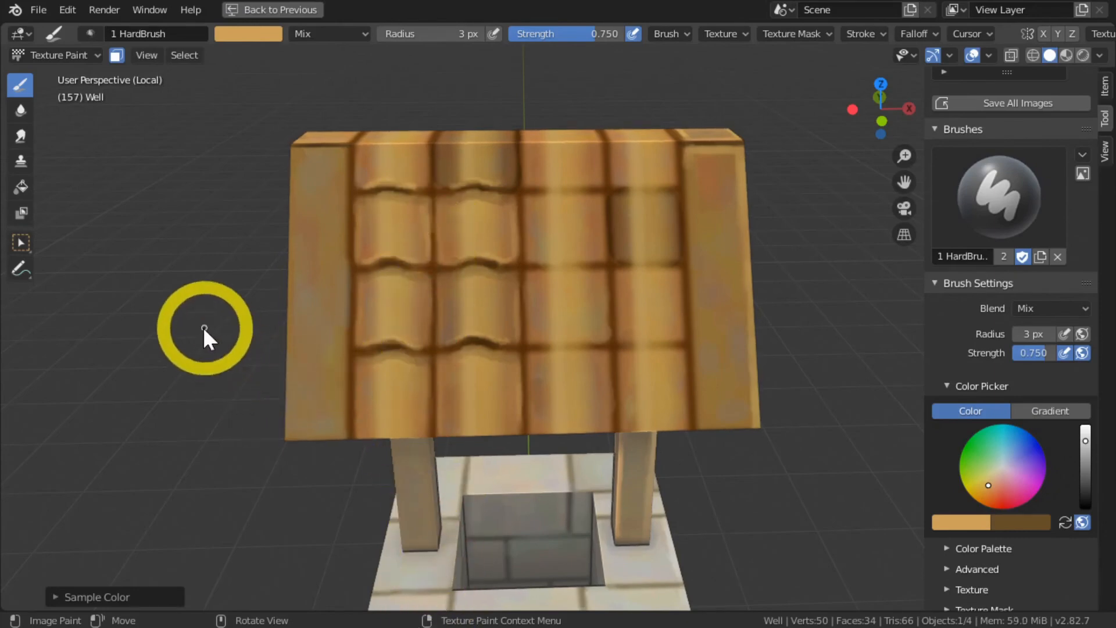
Sample brown and orange-brown tones and shade the sides of the tiles in the first two columns with a 6 px brush.
scroll(216, 305, down, 4)
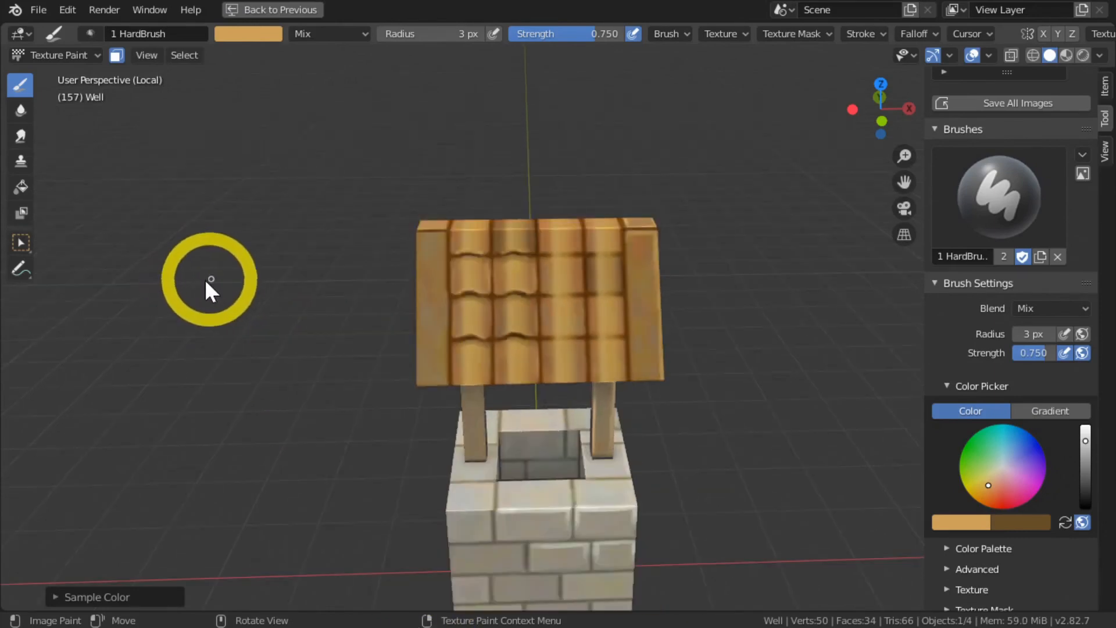
mouse_move(209, 286)
middle_down()
mouse_move(227, 316)
mouse_move(246, 316)
mouse_move(163, 305)
mouse_move(176, 308)
middle_up()
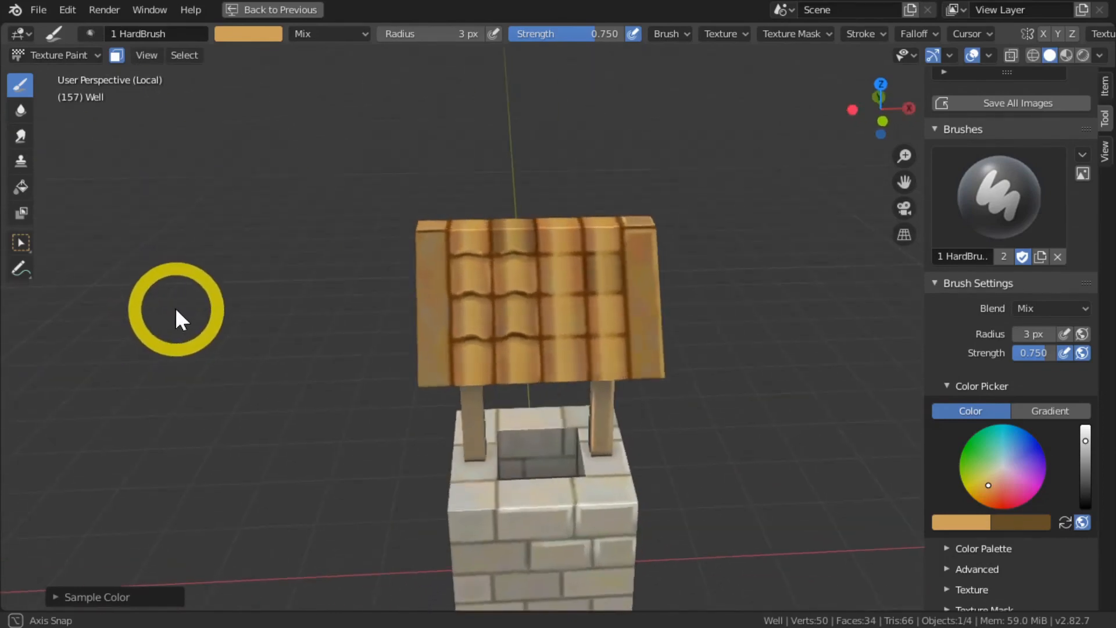
scroll(175, 308, up, 2)
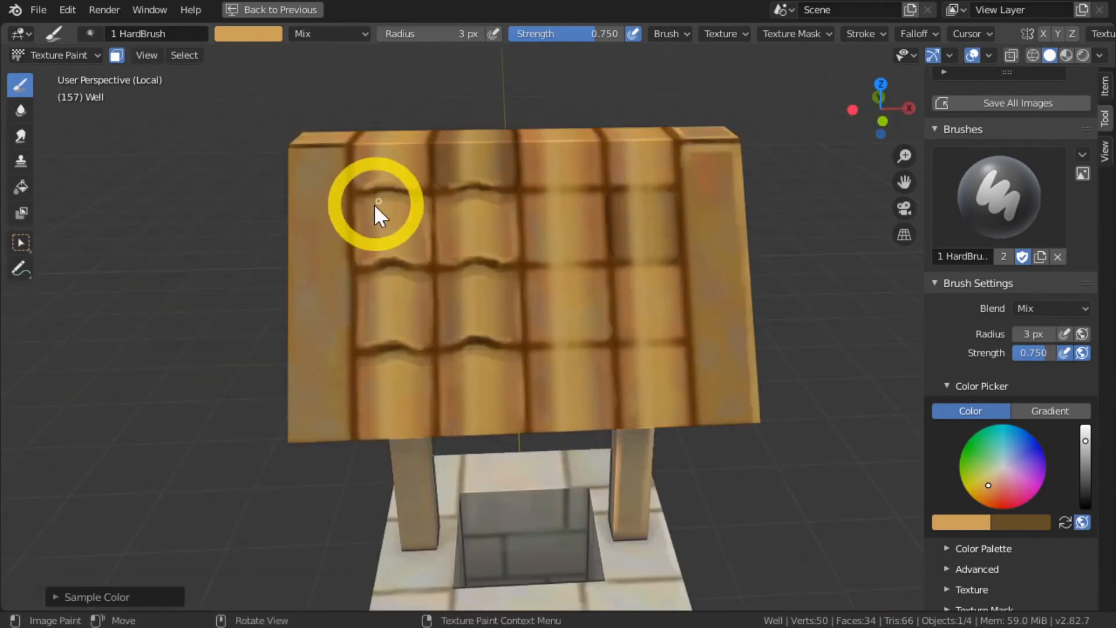
key(s)
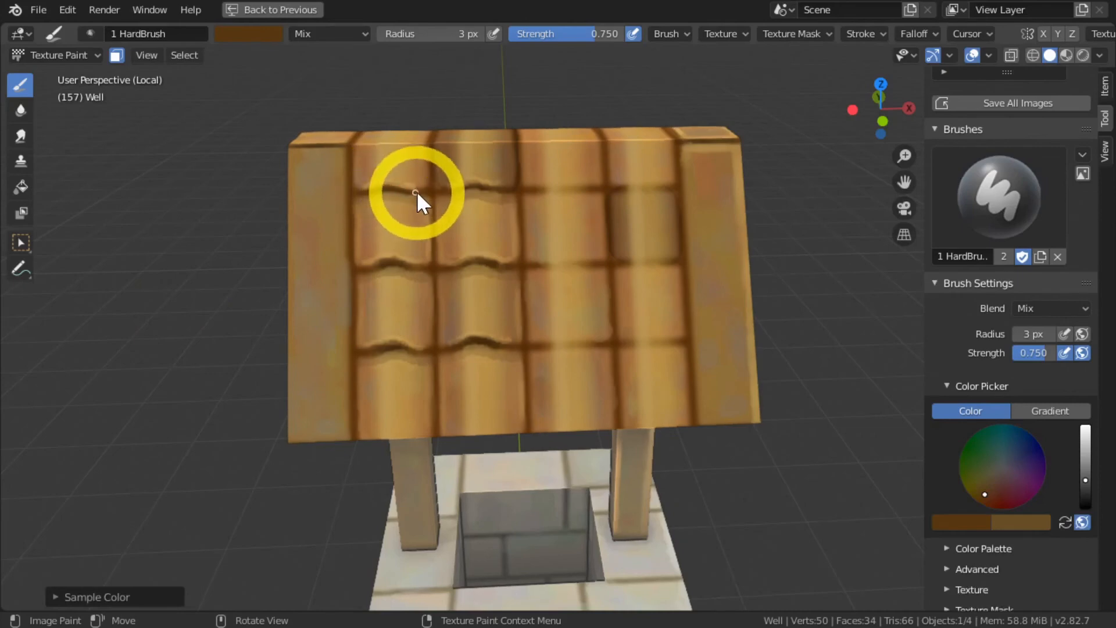
key(s)
key(s)
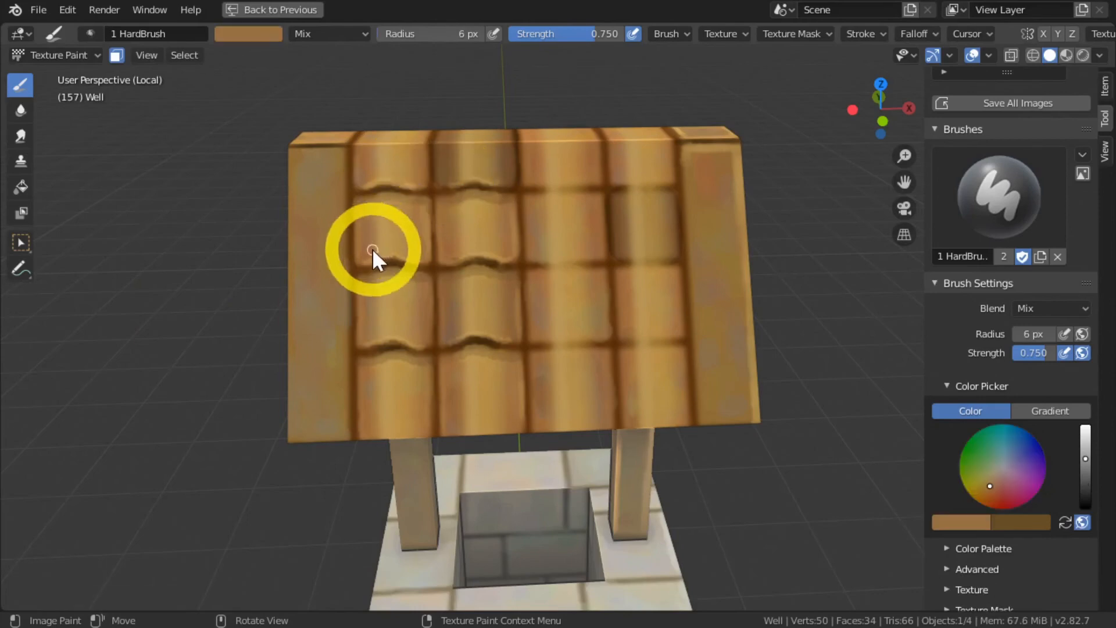
key(s)
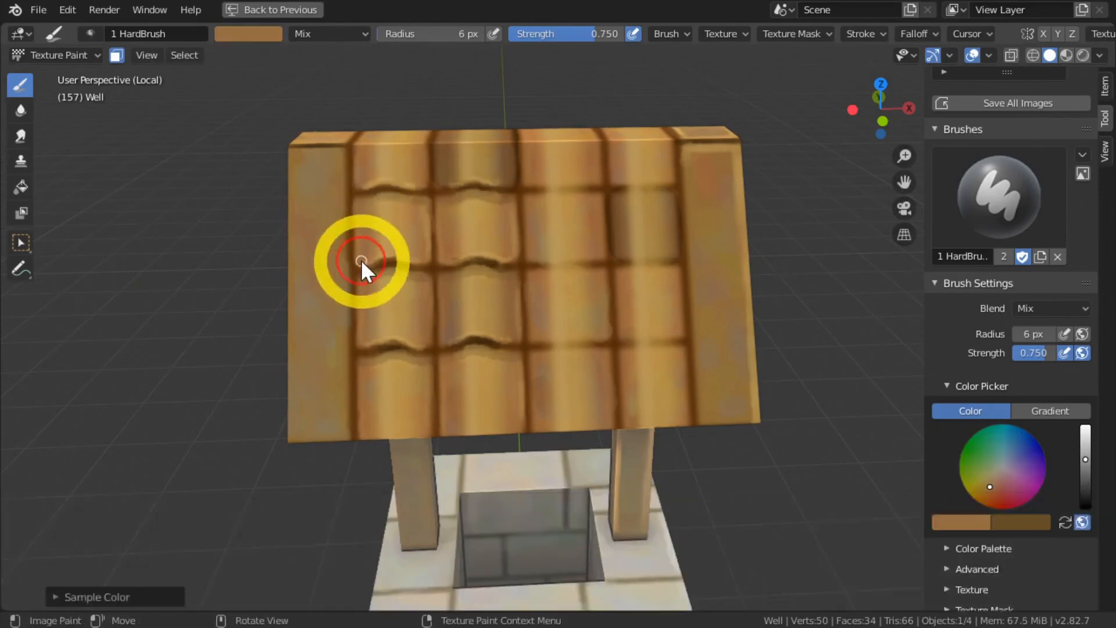
mouse_move(363, 294)
mouse_down()
mouse_move(361, 316)
mouse_move(361, 297)
mouse_up()
mouse_move(360, 399)
mouse_down()
mouse_move(363, 375)
mouse_move(424, 291)
mouse_up()
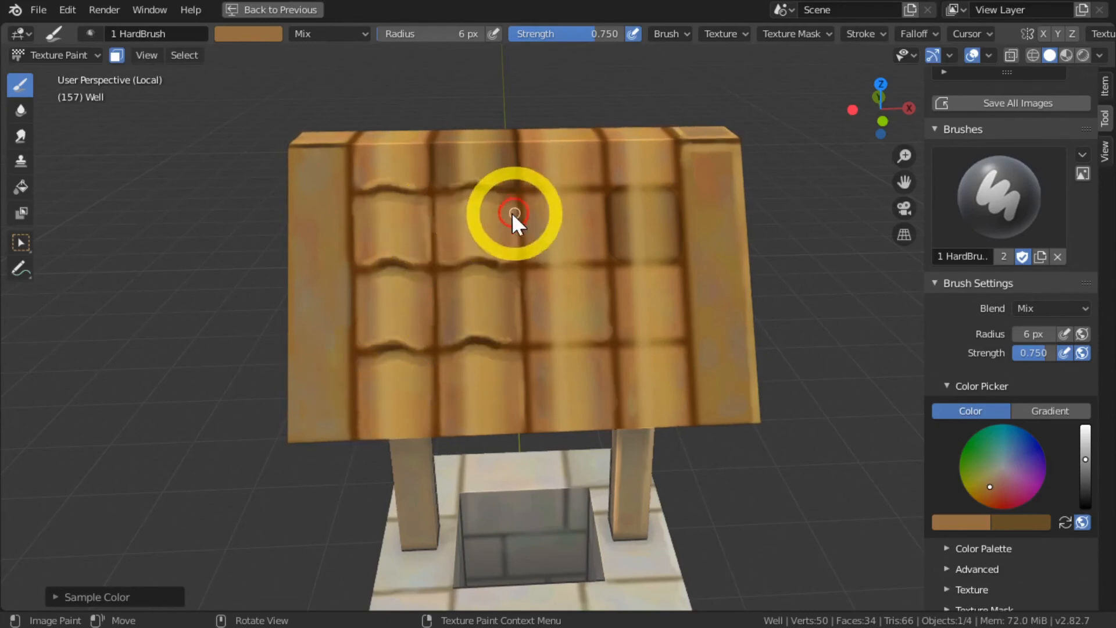
click(562, 621)
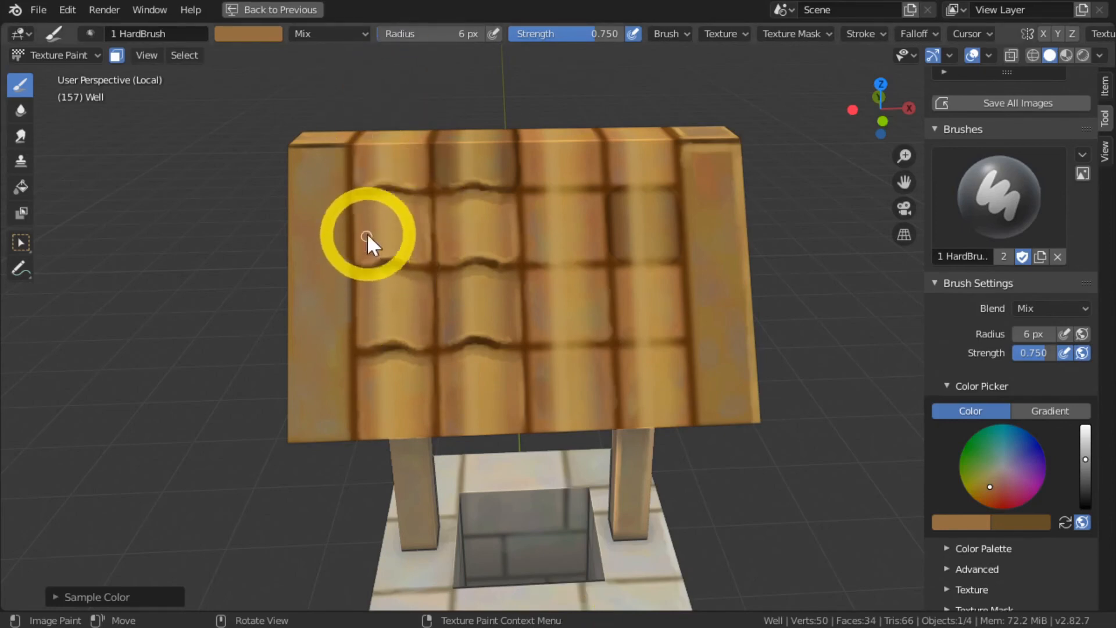
Sample a reddish brown and tint the sides of the tiles in the first two columns.
key(s)
click(1086, 462)
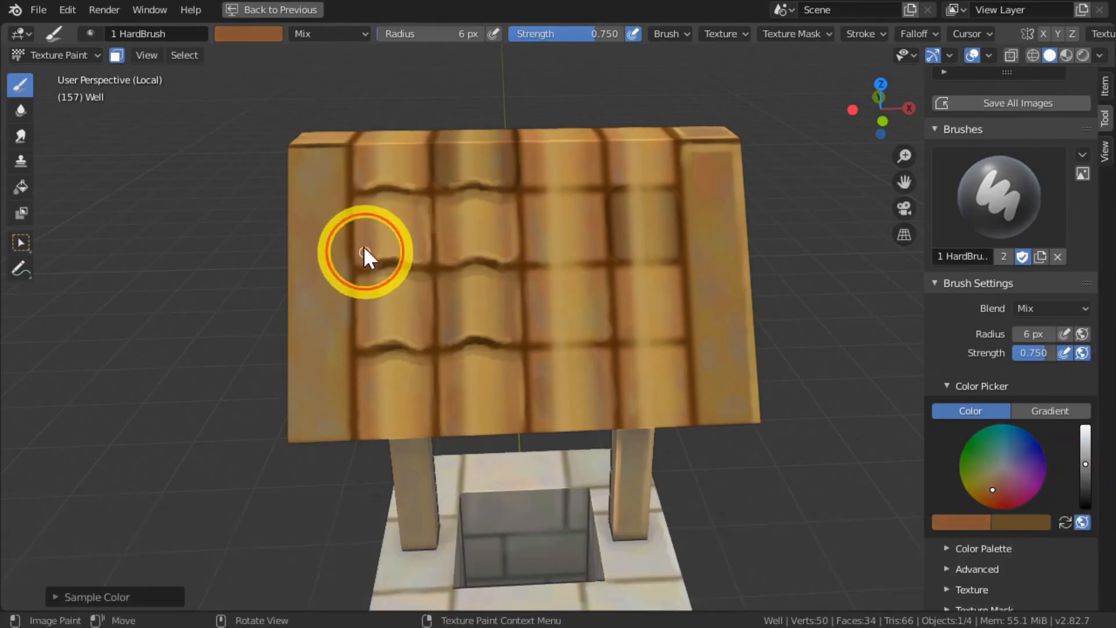
click(354, 183)
mouse_move(355, 183)
mouse_down()
mouse_move(360, 247)
mouse_move(419, 248)
mouse_move(420, 221)
mouse_up()
mouse_move(368, 330)
mouse_down()
mouse_move(368, 319)
mouse_move(414, 337)
mouse_move(447, 308)
mouse_move(510, 319)
mouse_move(500, 417)
mouse_move(511, 423)
mouse_move(455, 425)
mouse_move(451, 403)
mouse_move(414, 415)
mouse_move(423, 429)
mouse_move(371, 427)
mouse_move(368, 371)
mouse_up()
mouse_move(509, 252)
mouse_down()
mouse_move(501, 203)
mouse_move(475, 202)
mouse_move(451, 253)
mouse_move(495, 239)
mouse_move(389, 169)
mouse_up()
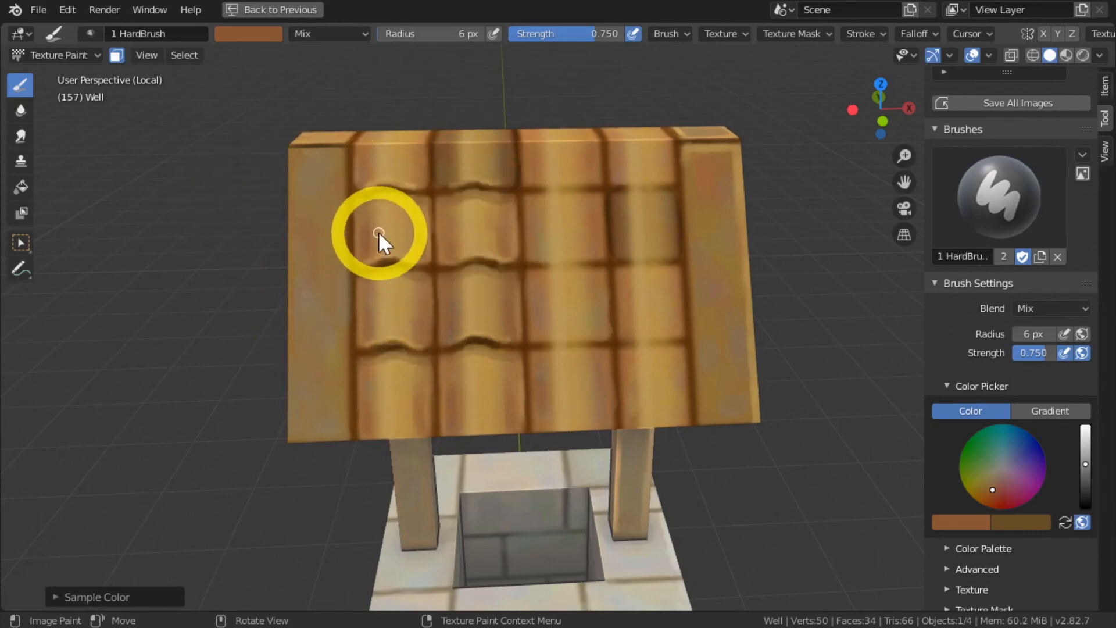
Sample a light orange-brown from the roof and blend the side shading of the tiles in the first two columns.
key(s)
mouse_move(372, 248)
mouse_down()
mouse_move(406, 246)
mouse_move(394, 149)
mouse_move(378, 250)
mouse_up()
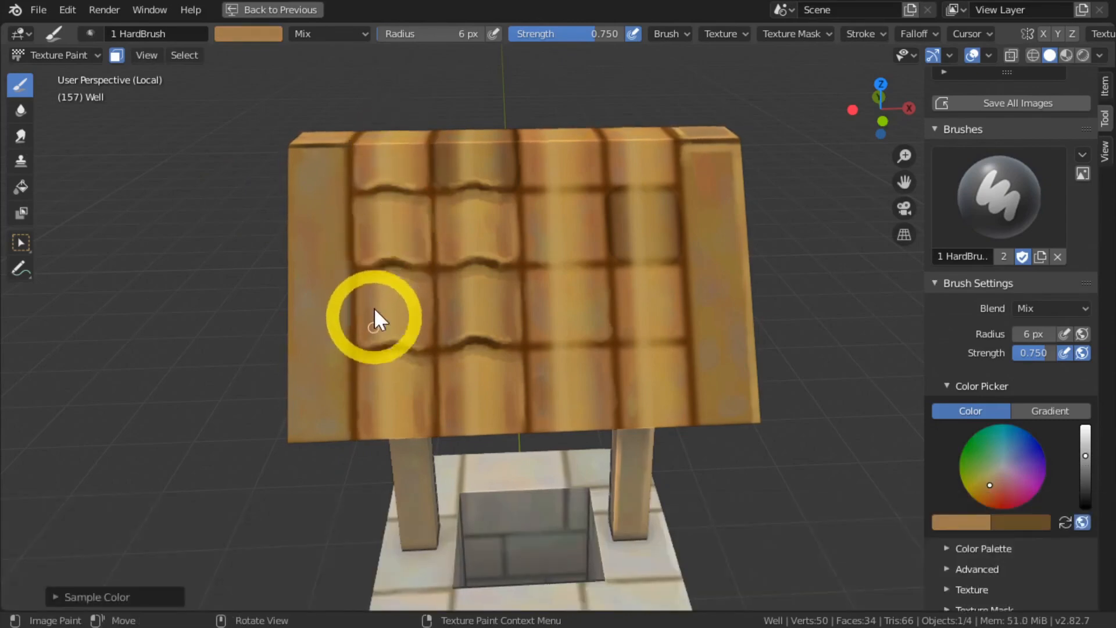
mouse_move(414, 325)
mouse_down()
mouse_move(411, 385)
mouse_move(374, 428)
mouse_move(376, 389)
mouse_up()
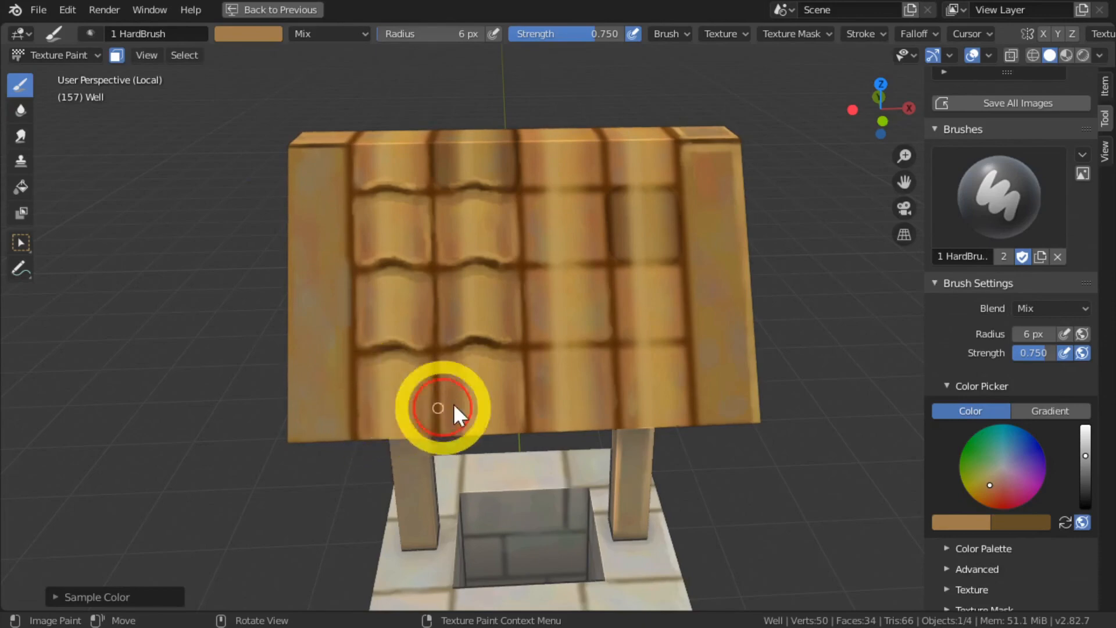
mouse_move(442, 405)
mouse_down()
mouse_move(455, 372)
mouse_move(503, 406)
mouse_move(507, 387)
mouse_up()
drag(368, 270, 372, 311)
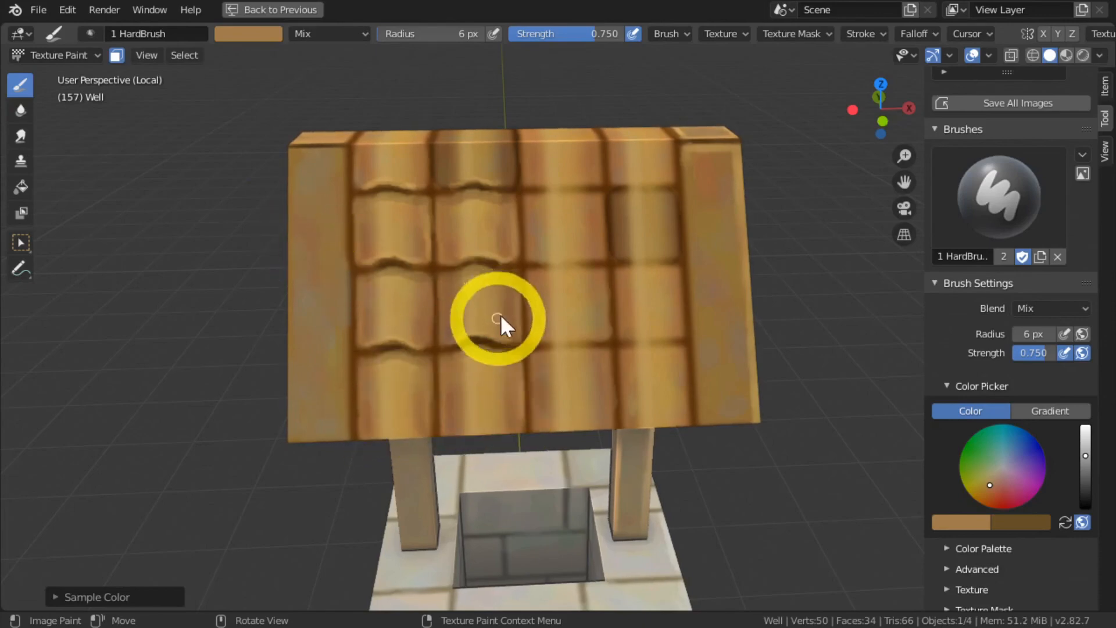
mouse_move(501, 315)
mouse_down()
mouse_move(497, 184)
mouse_move(474, 158)
mouse_up()
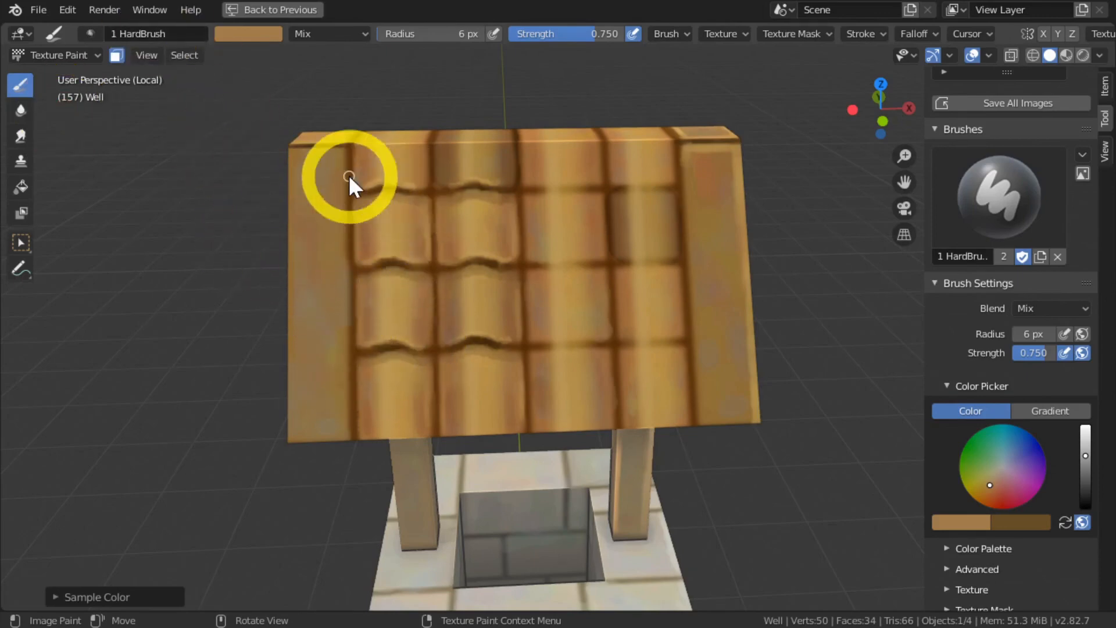
scroll(137, 324, down, 4)
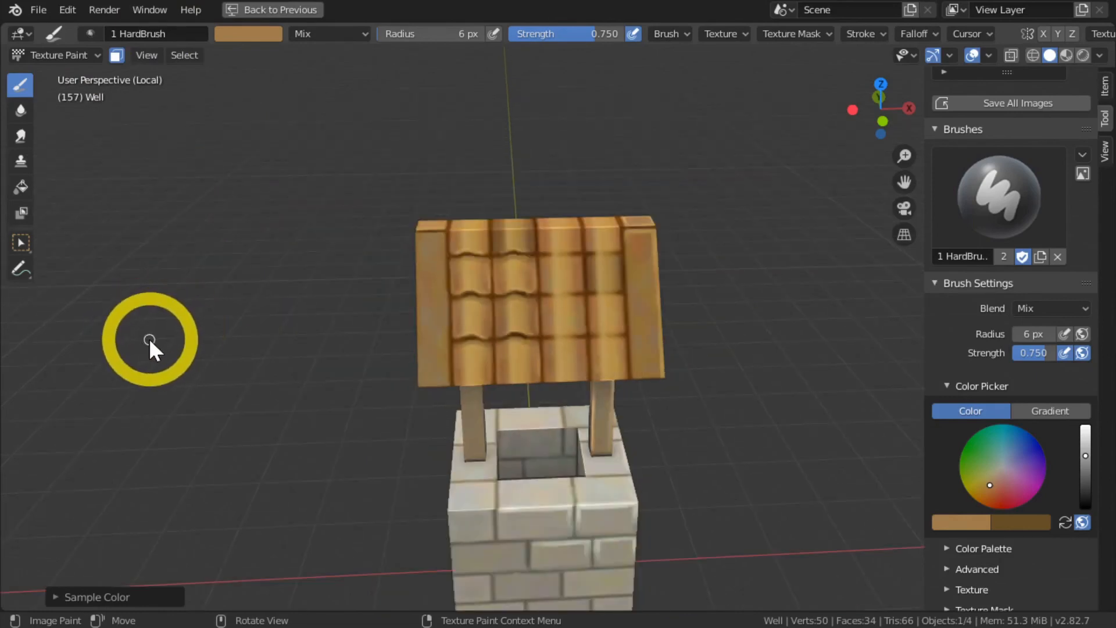
scroll(149, 337, up, 4)
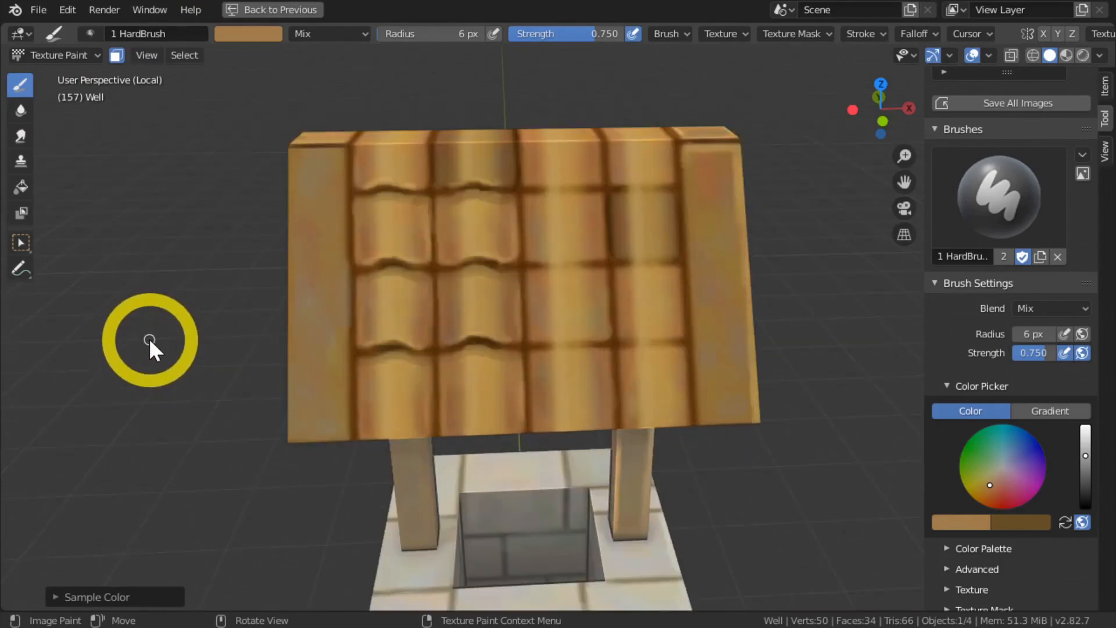
Sample gold from a roof tile, lighten it, and highlight the first column's top tile along its lower edge with a 2 px brush.
key(s)
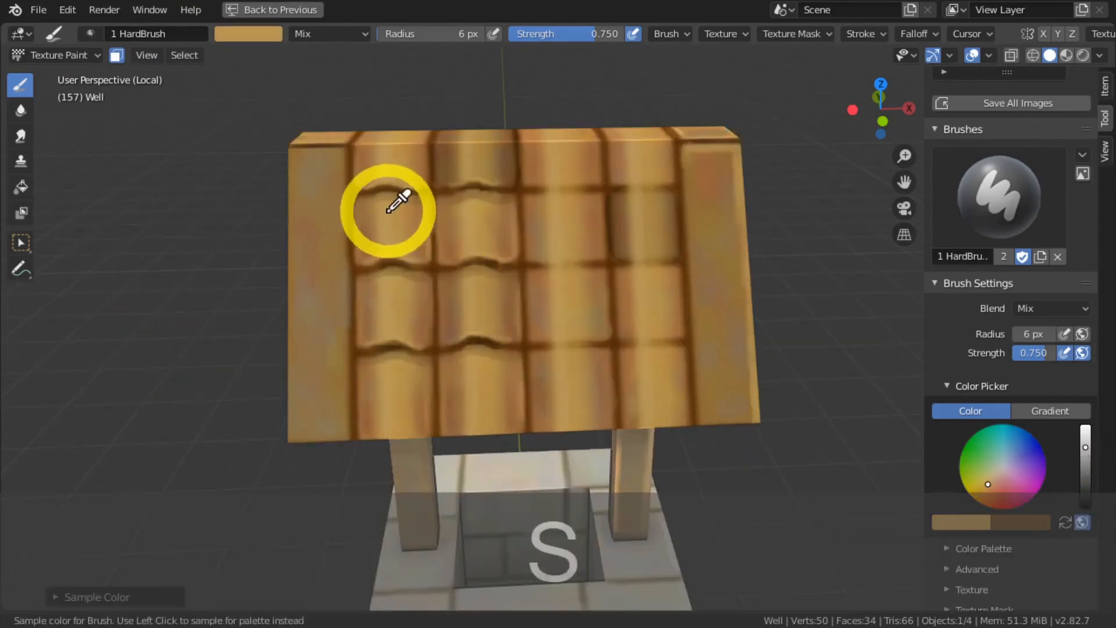
click(1086, 441)
key(bracketleft)
key(bracketleft)
key(bracketleft)
key(bracketleft)
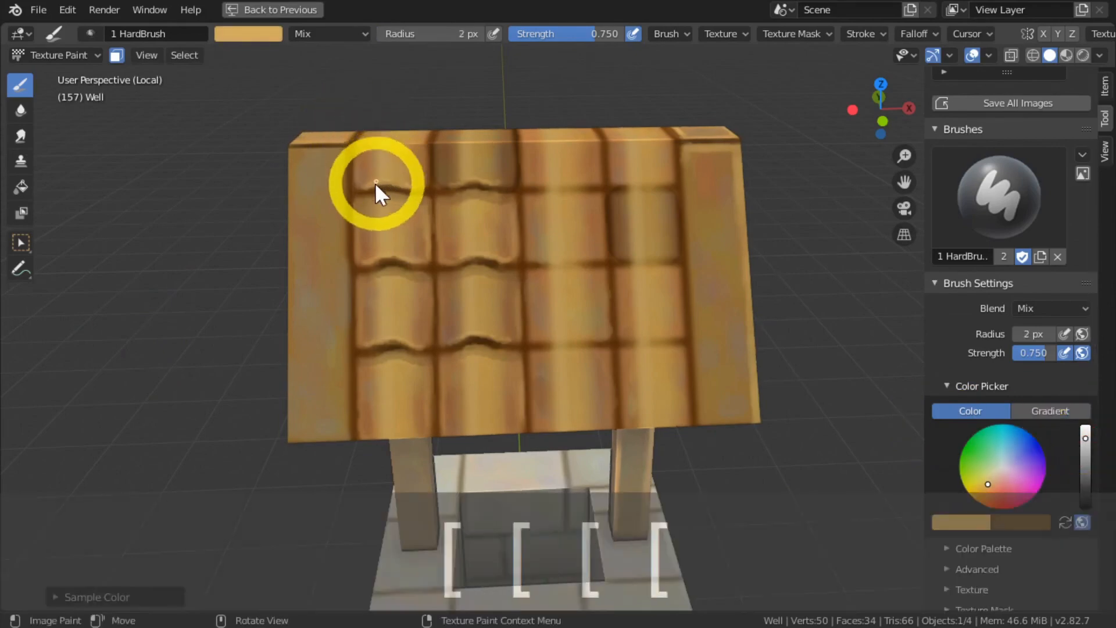
drag(364, 186, 420, 186)
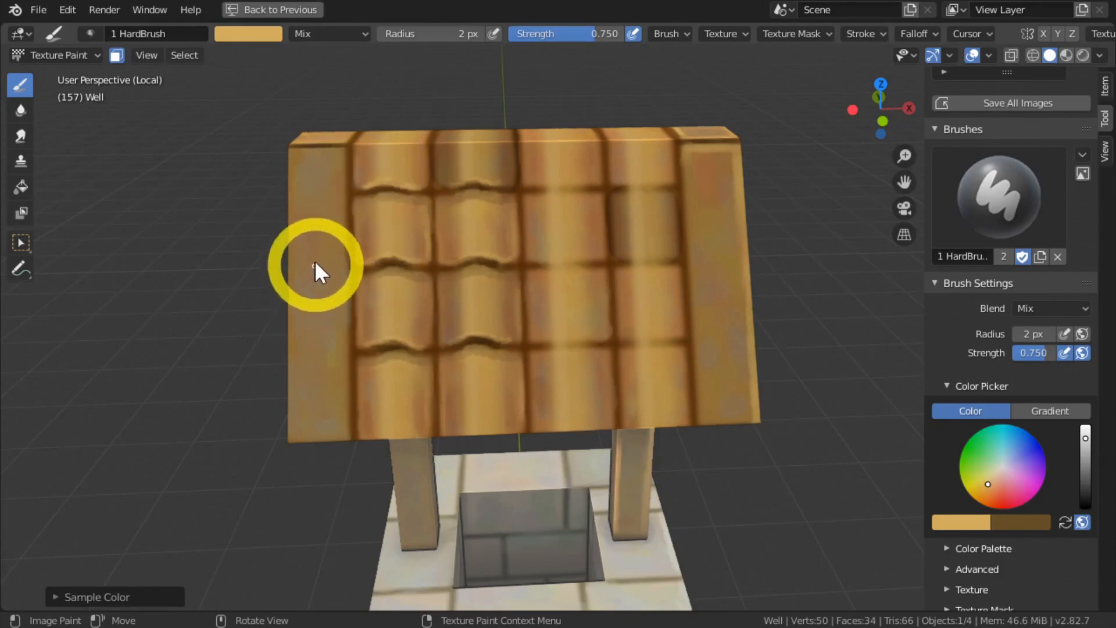
Lighten the gold further and paint thin highlights along the curved lower edges of the upper three tiles in the first column.
click(1086, 437)
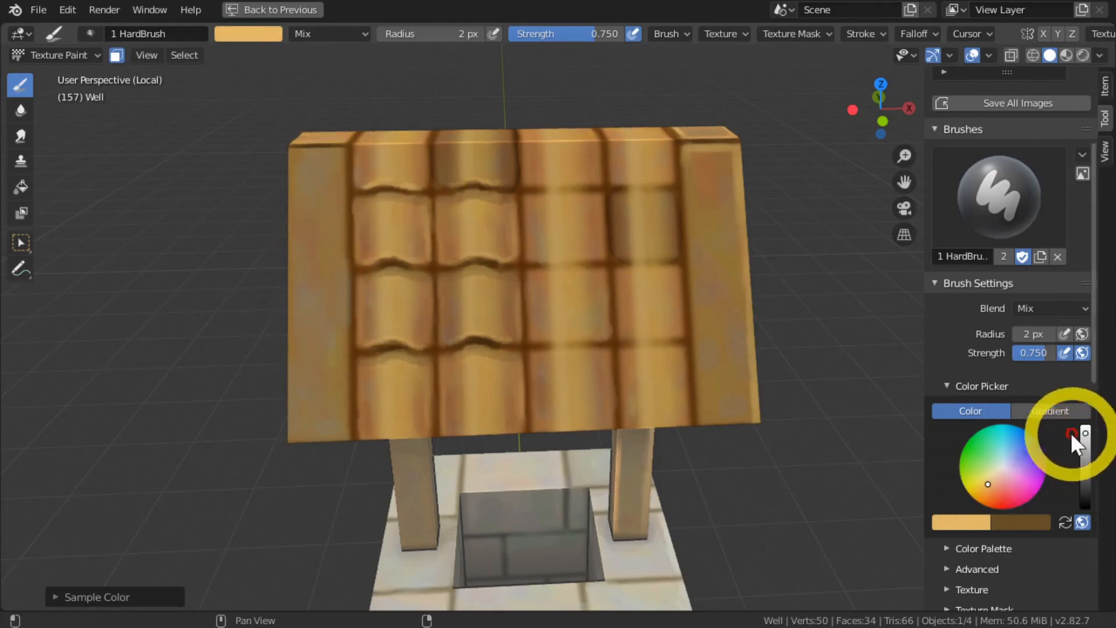
click(377, 183)
drag(377, 183, 414, 183)
drag(364, 263, 418, 264)
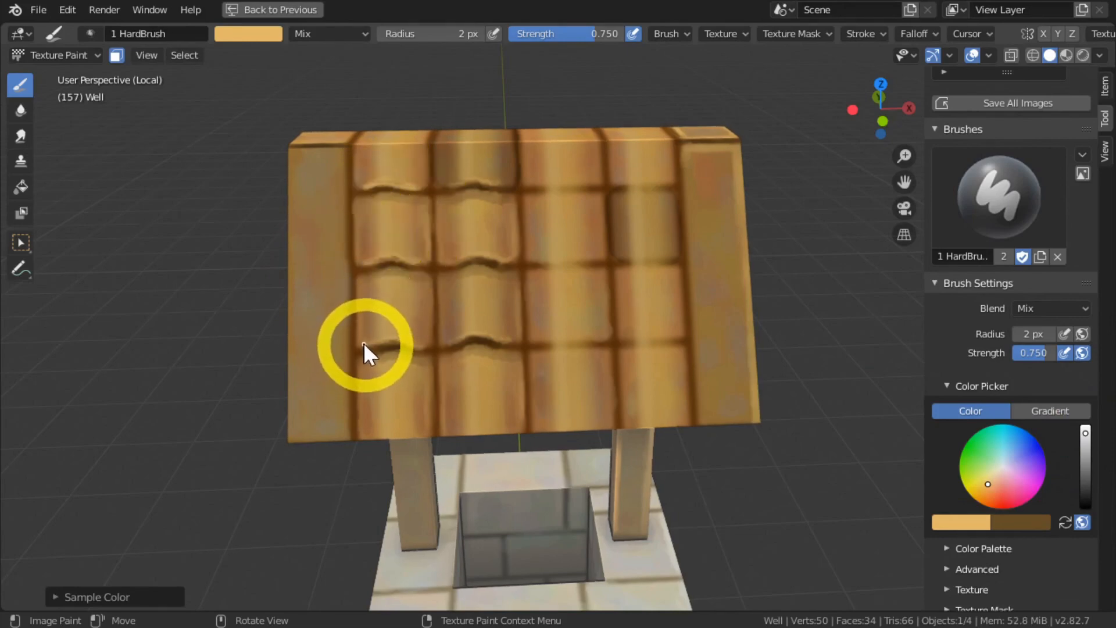
drag(364, 343, 423, 341)
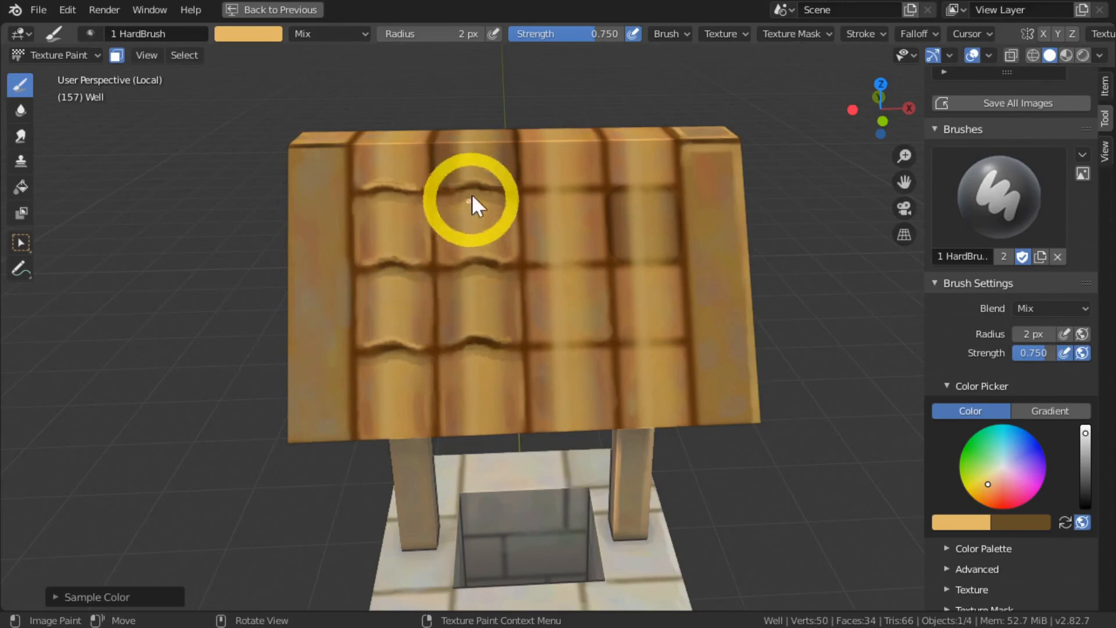
Paint the same thin light-gold highlights along the curved lower edges of the upper three tiles in the second column.
drag(445, 186, 479, 179)
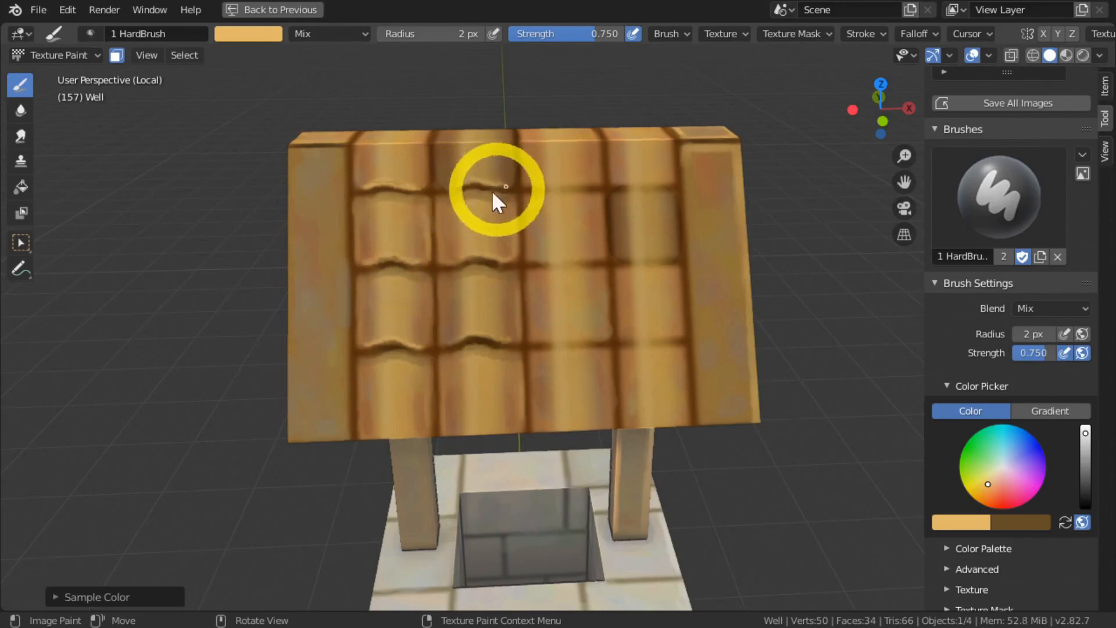
mouse_move(452, 260)
mouse_down()
mouse_move(507, 260)
mouse_move(512, 212)
mouse_up()
mouse_move(444, 343)
mouse_down()
mouse_move(472, 332)
mouse_move(514, 336)
mouse_up()
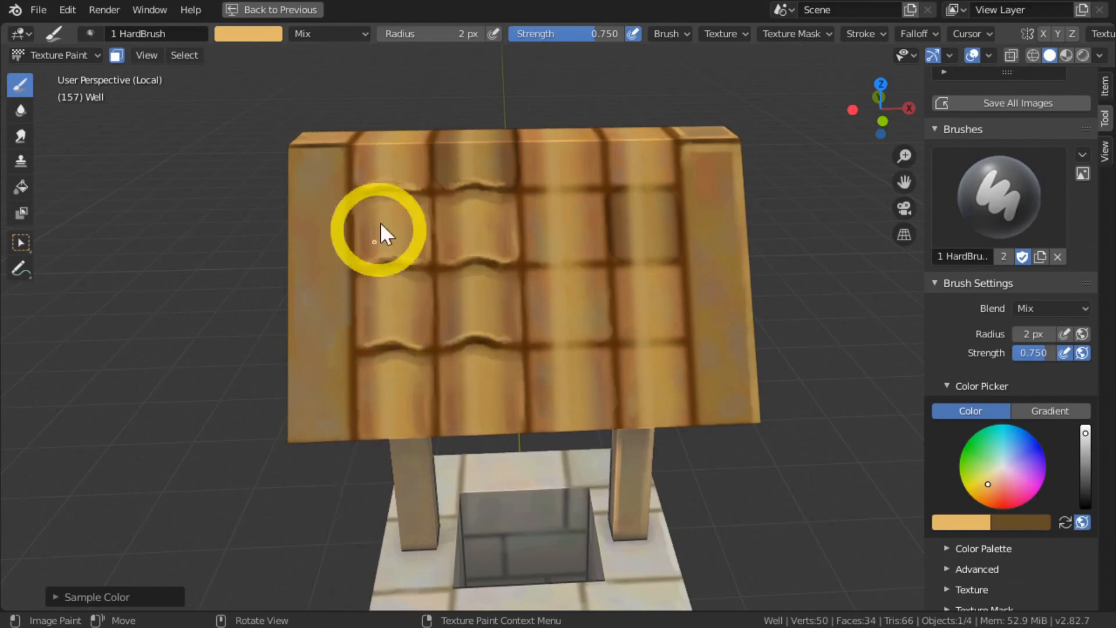
Sample a reddish brown and shade just above the highlighted lower edges of the tiles in both columns with a 6 px brush.
key(s)
key(s)
key(s)
drag(452, 331, 493, 324)
mouse_move(486, 255)
mouse_down()
mouse_move(458, 250)
mouse_move(486, 251)
mouse_up()
drag(458, 175, 481, 174)
drag(375, 174, 395, 175)
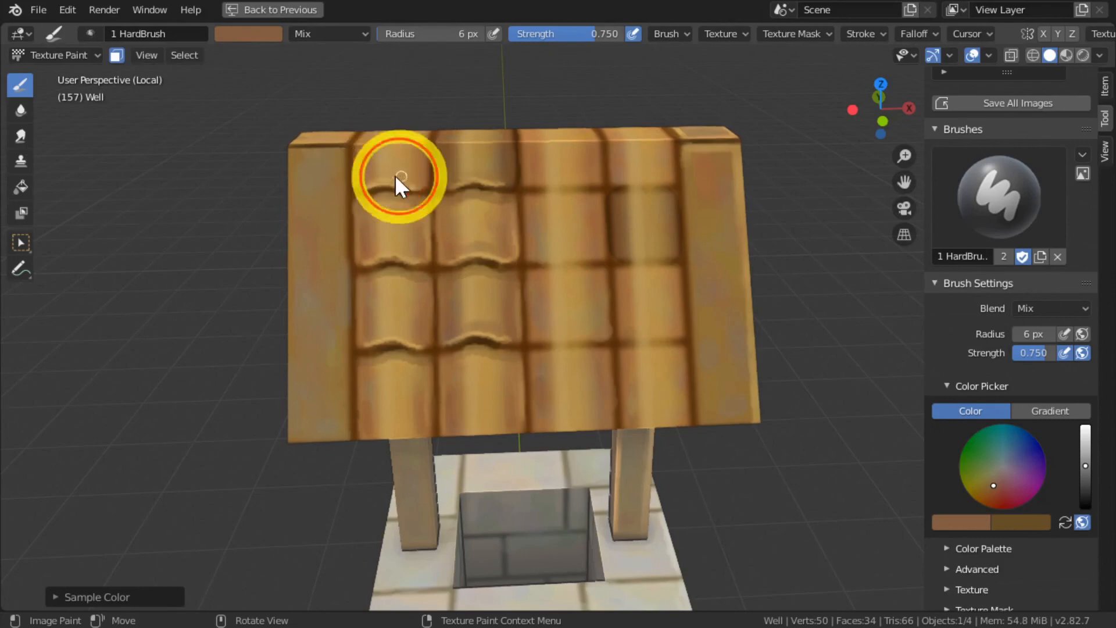
mouse_move(393, 258)
mouse_down()
mouse_move(380, 248)
mouse_move(377, 259)
mouse_up()
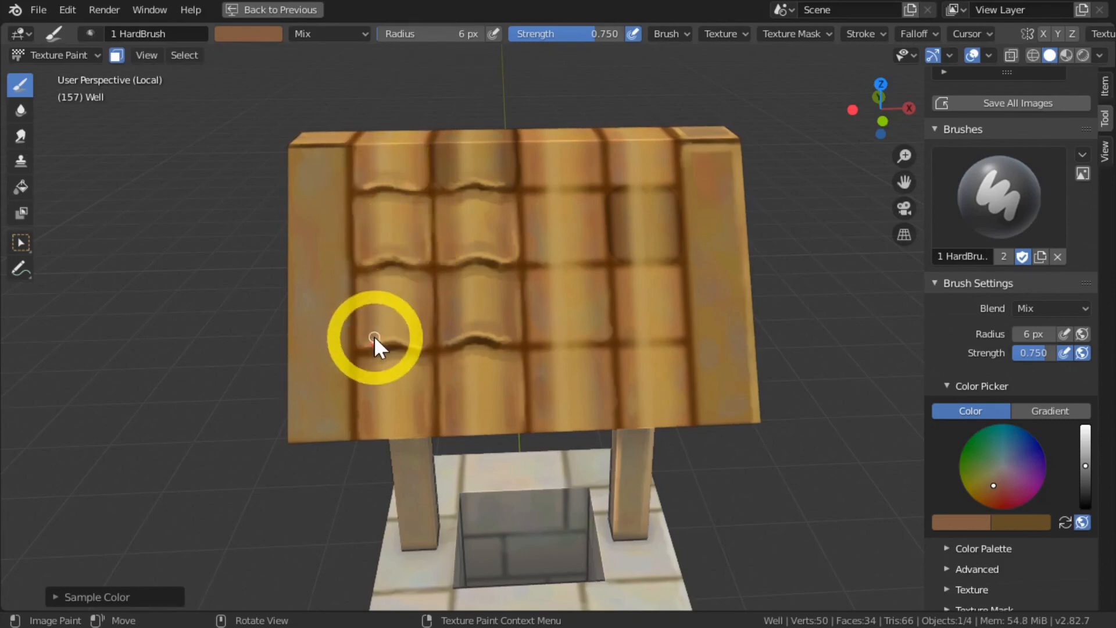
mouse_move(374, 336)
mouse_down()
mouse_move(402, 333)
mouse_move(374, 335)
mouse_up()
Sample gold from a tile and brighten the centres of the tiles in the first two columns.
scroll(137, 368, down, 2)
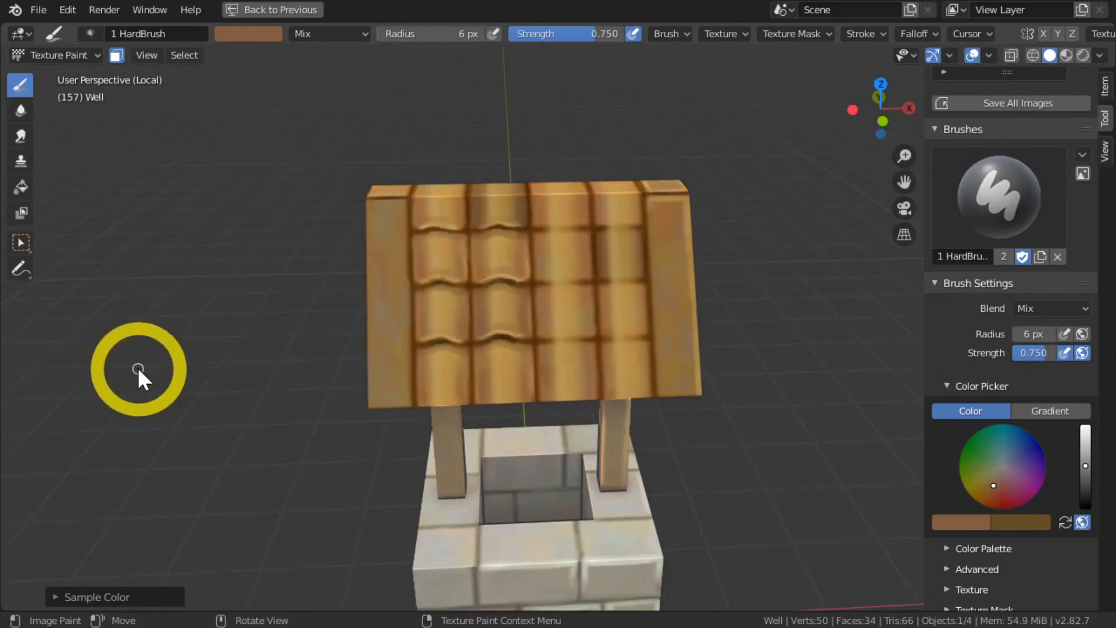
key(s)
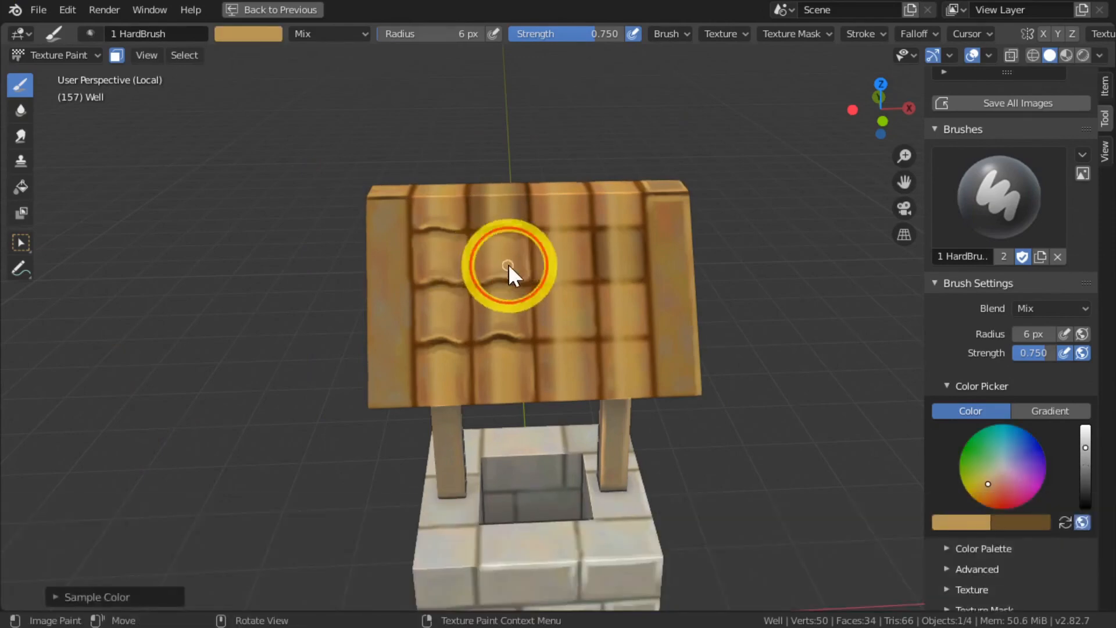
drag(496, 304, 506, 324)
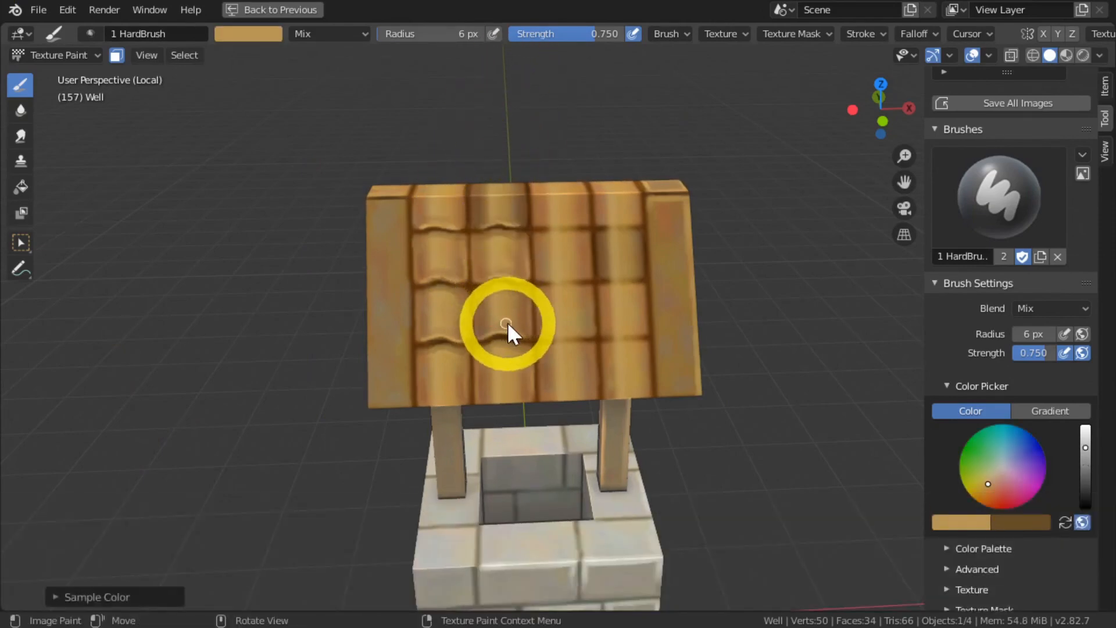
drag(424, 299, 446, 326)
mouse_move(438, 271)
mouse_down()
mouse_move(431, 217)
mouse_move(422, 218)
mouse_up()
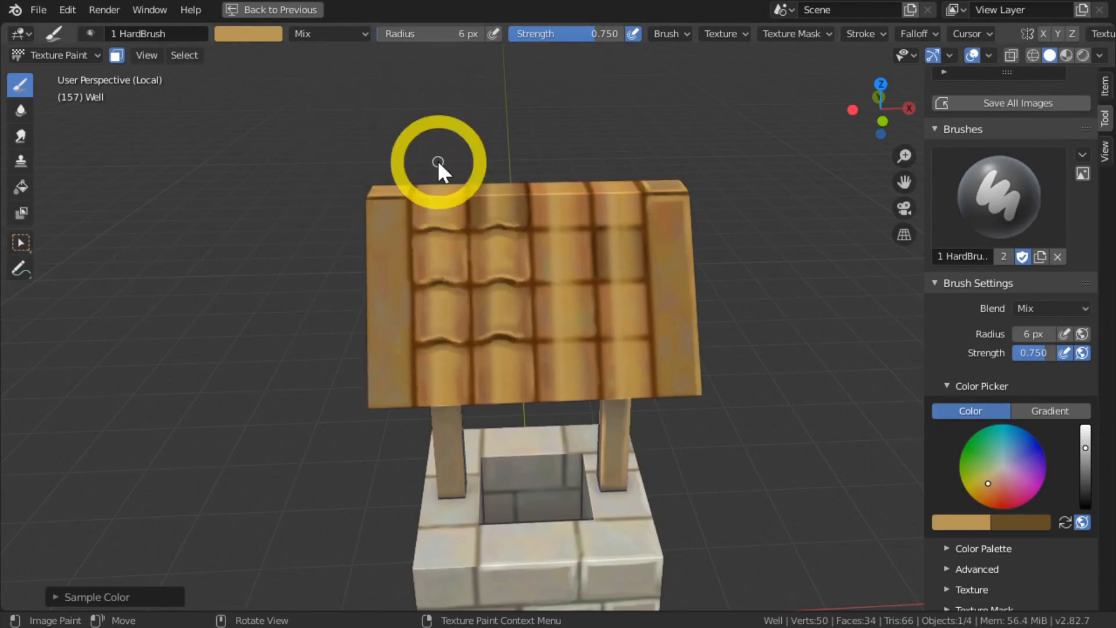
Examine the painted roof tiles and the whole well from the front, from below and at an angle, near and far.
scroll(339, 289, down, 4)
middle_drag(252, 356, 201, 350)
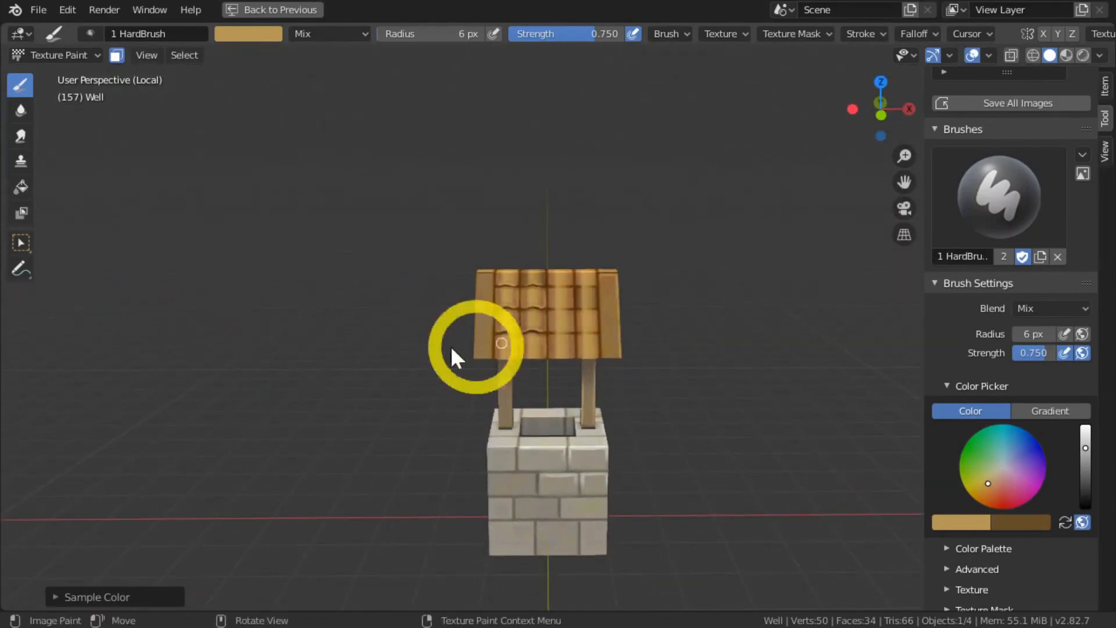
middle_drag(455, 356, 83, 242)
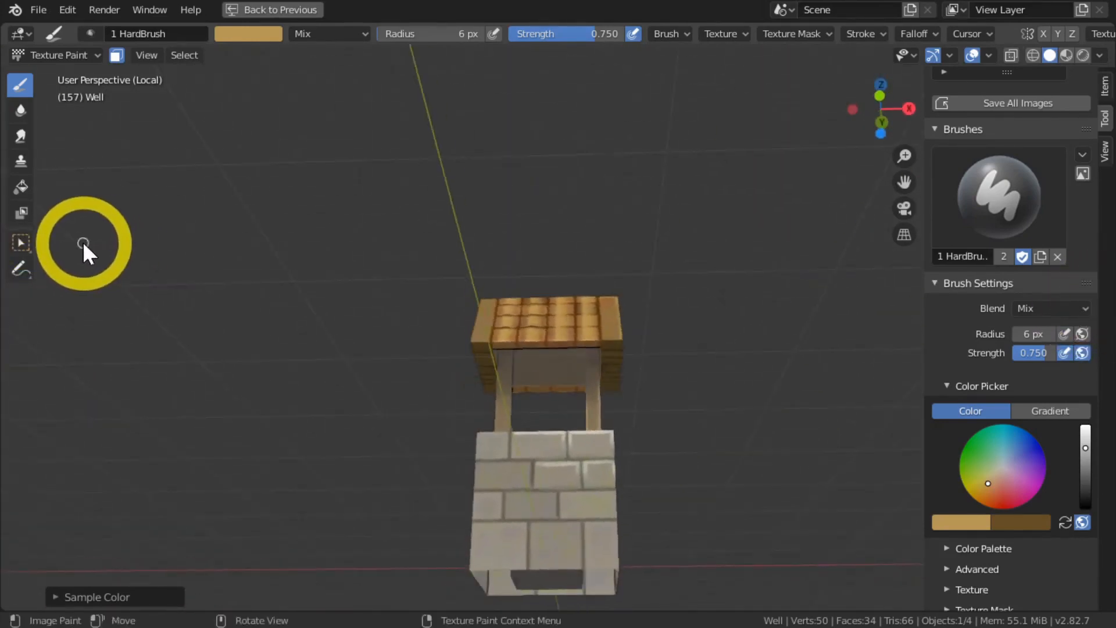
scroll(442, 363, up, 3)
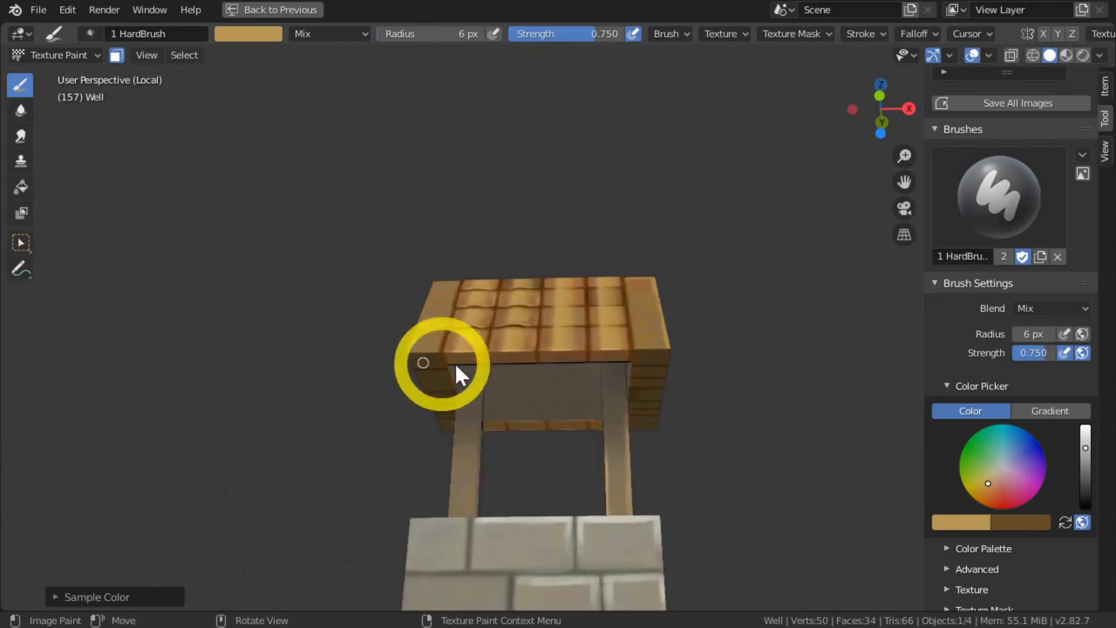
scroll(312, 316, down, 3)
middle_drag(311, 316, 232, 449)
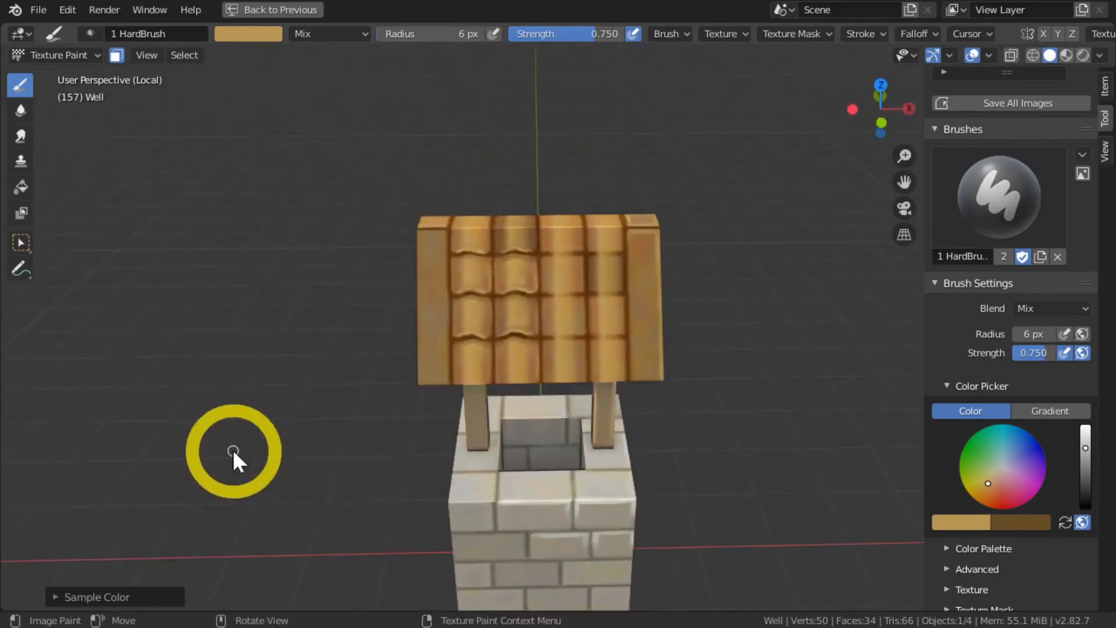
middle_drag(368, 456, 278, 424)
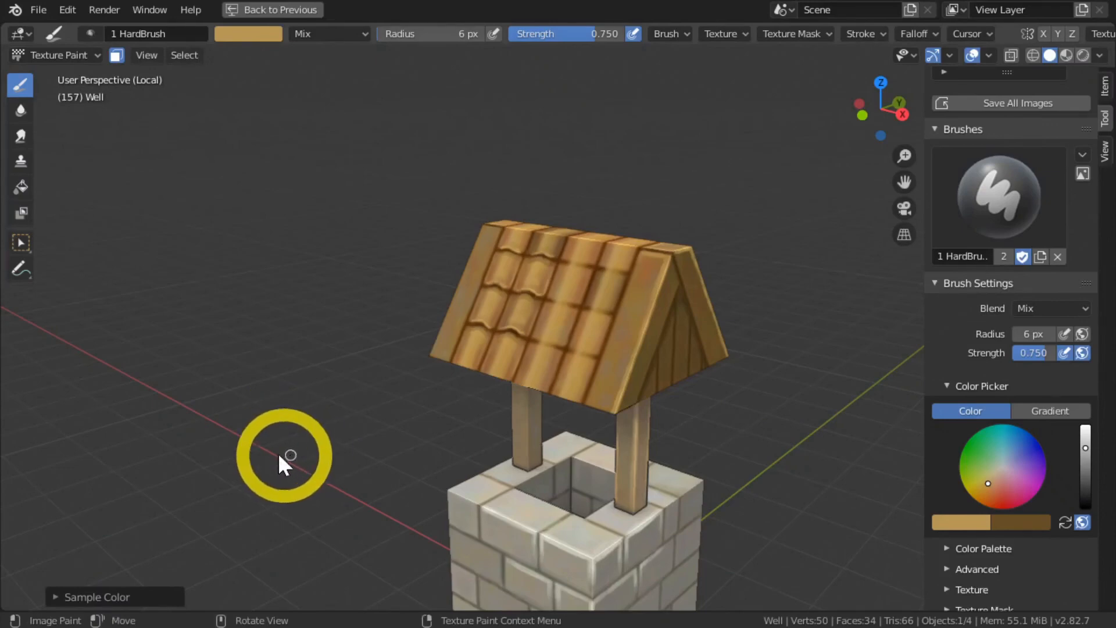
scroll(278, 453, down, 5)
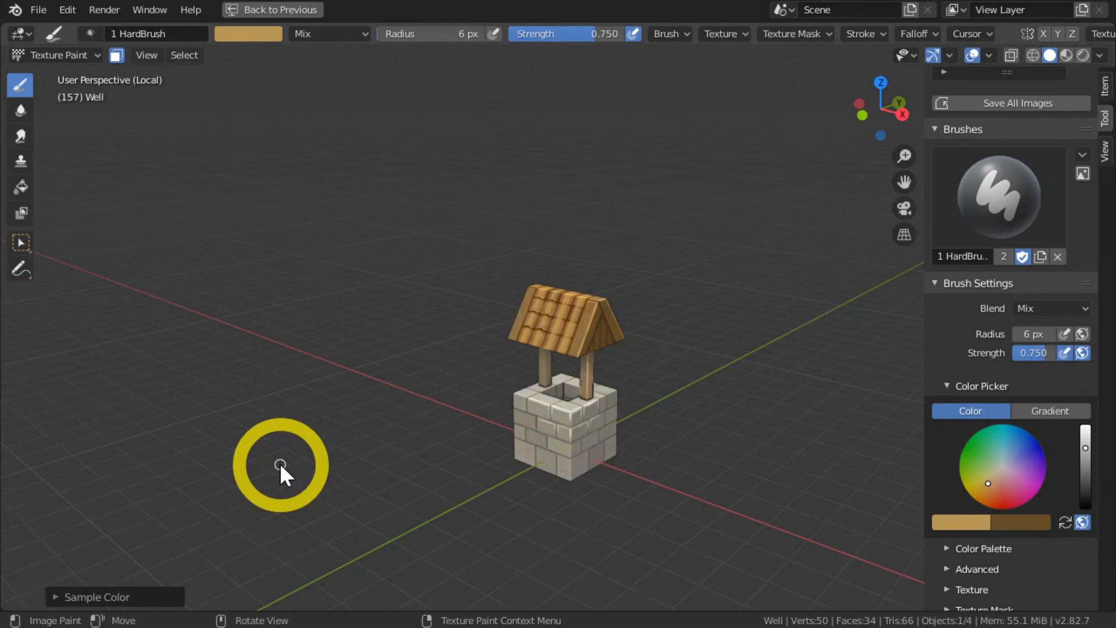
scroll(470, 434, up, 2)
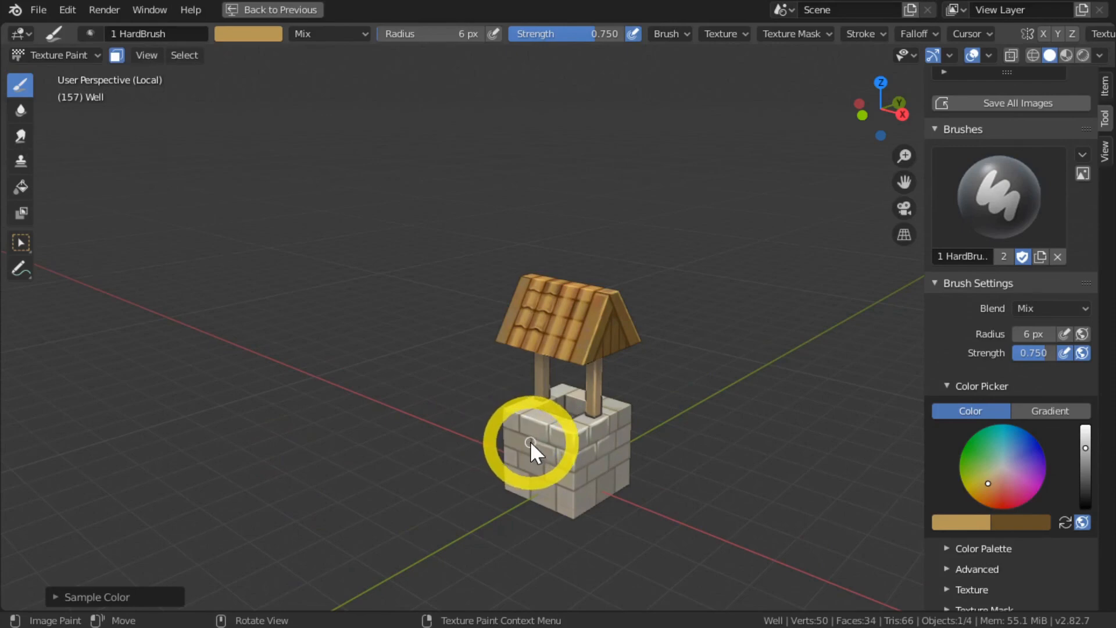
scroll(529, 442, up, 1)
scroll(529, 441, up, 2)
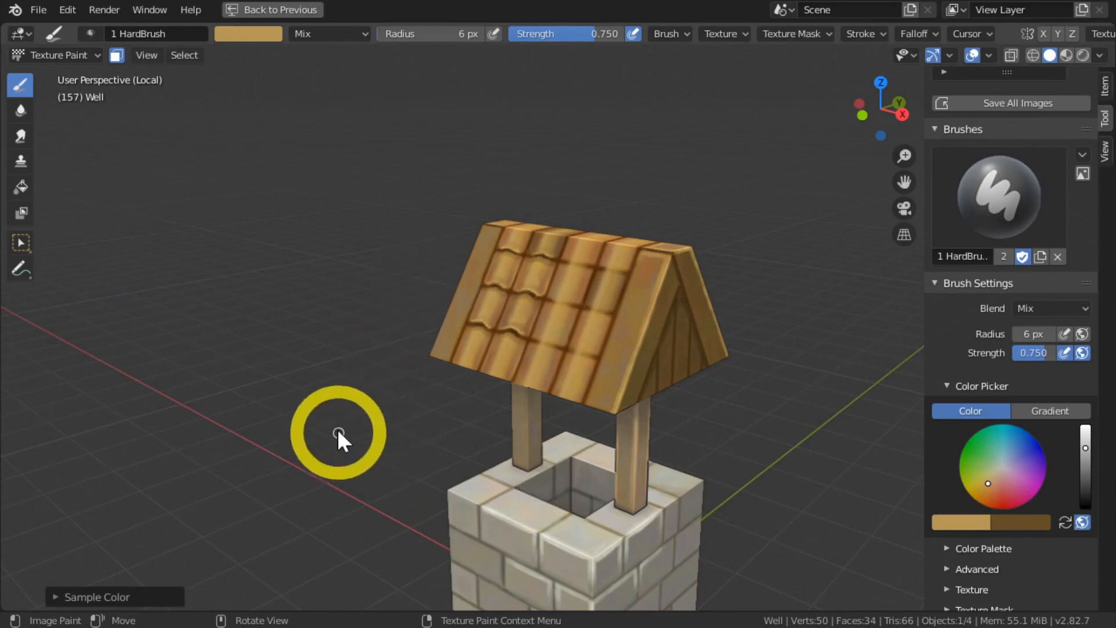
shift+middle_drag(332, 423, 312, 337)
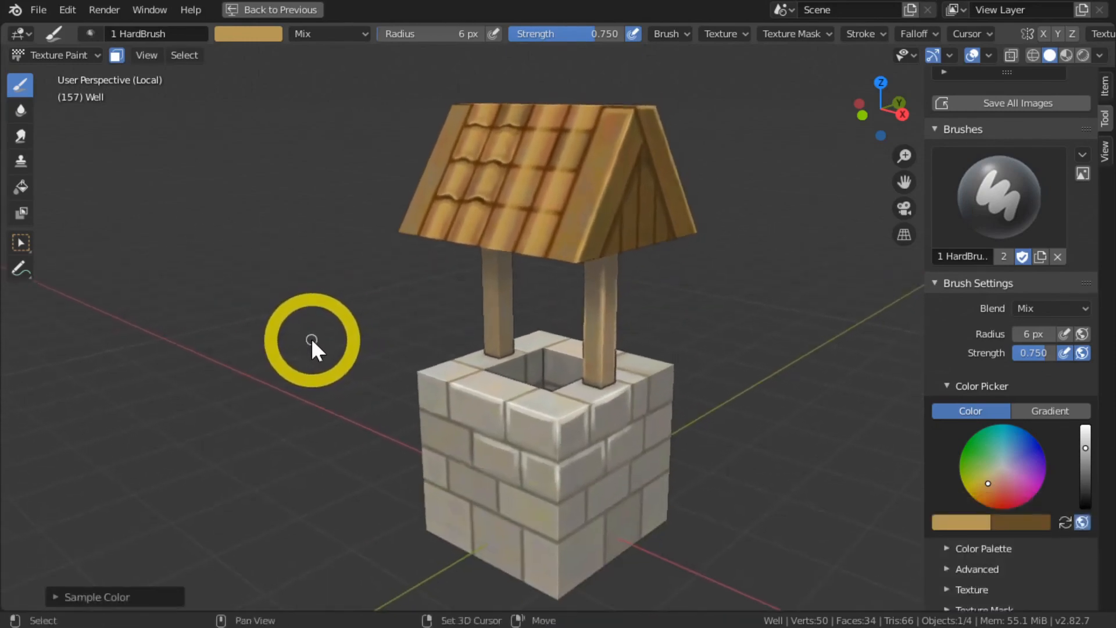